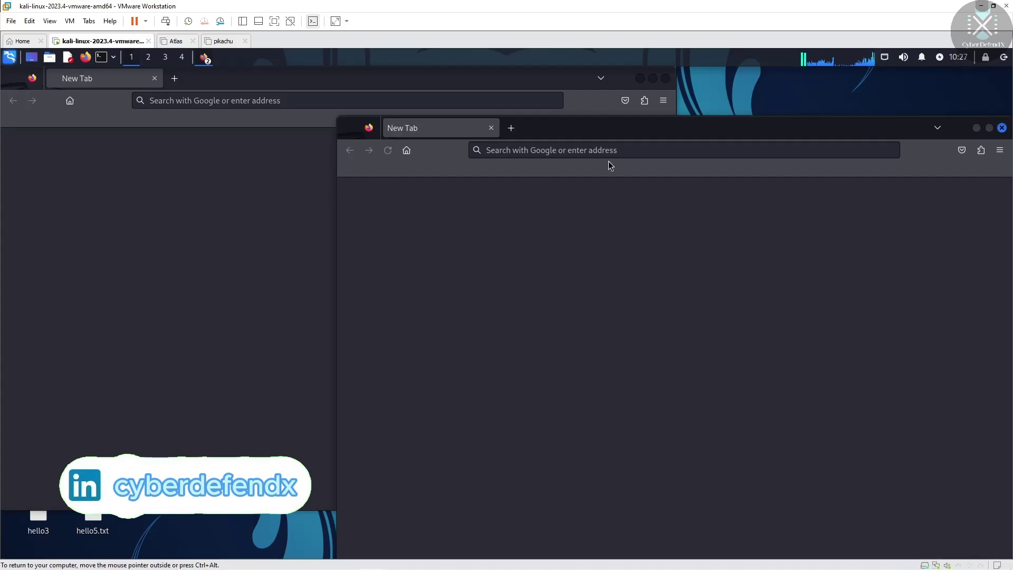
Close the extra Firefox window and Google 'download nussus' from a new tab
left_click(1003, 129)
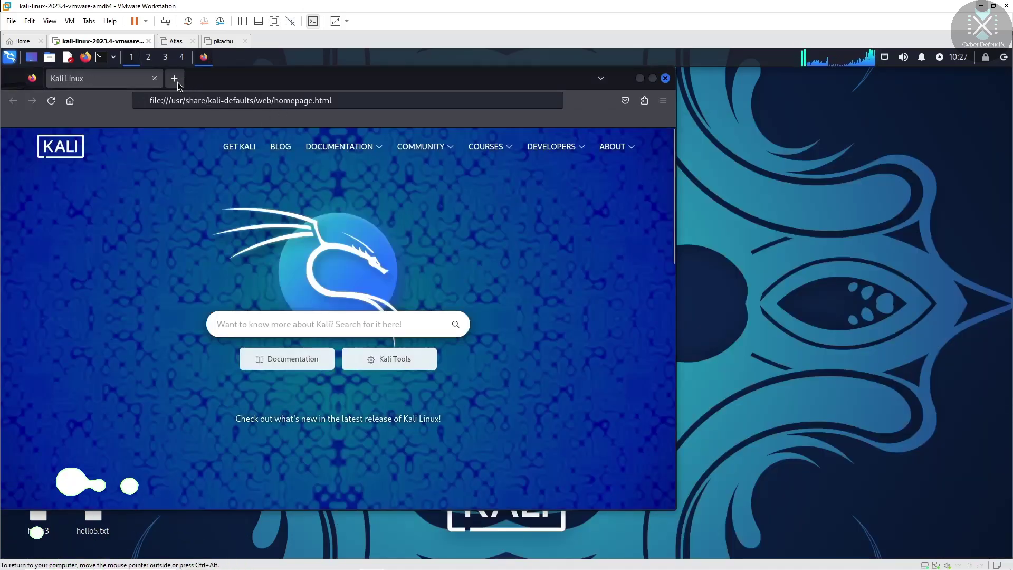
left_click(174, 80)
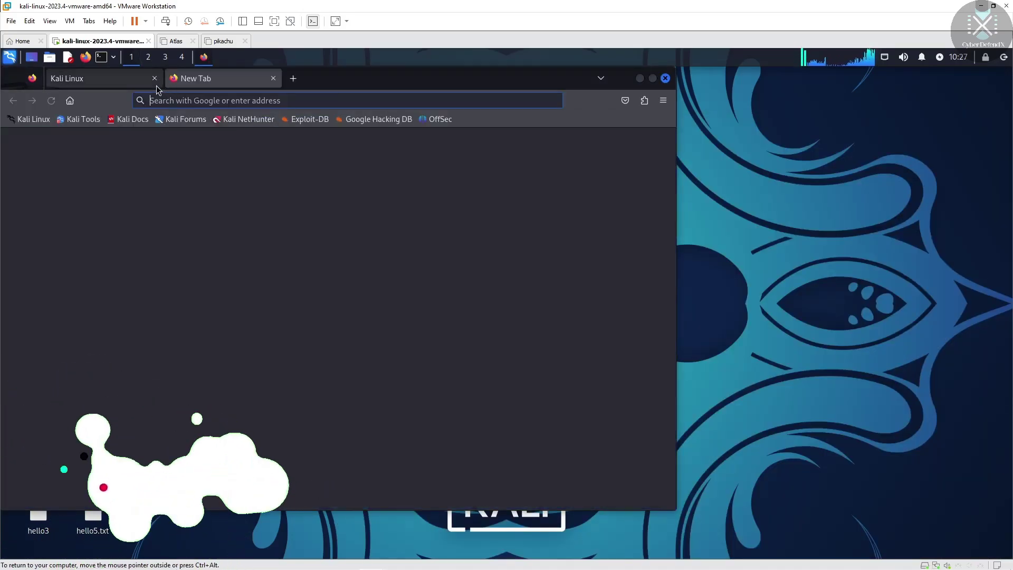
left_click(171, 102)
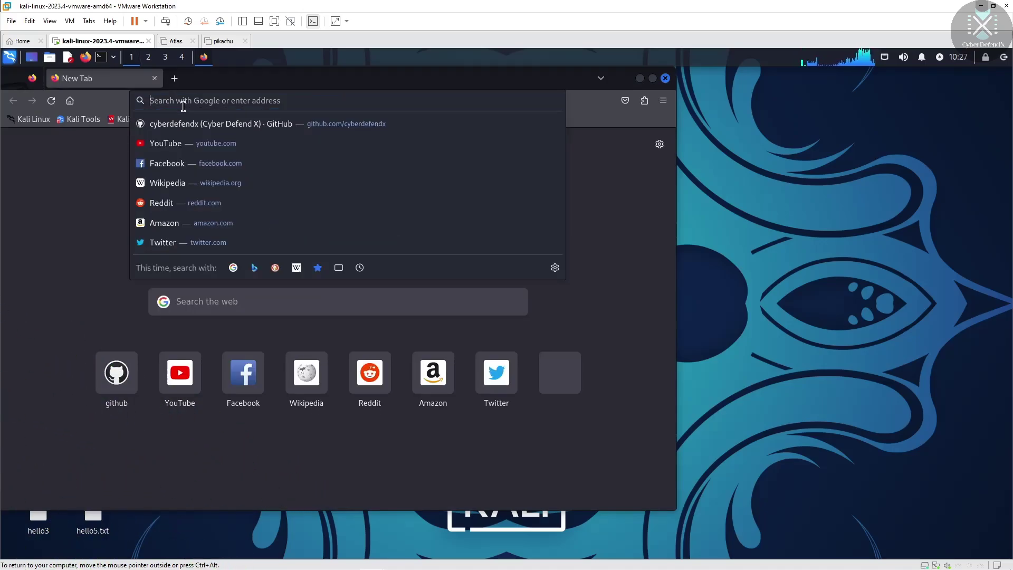
type("do")
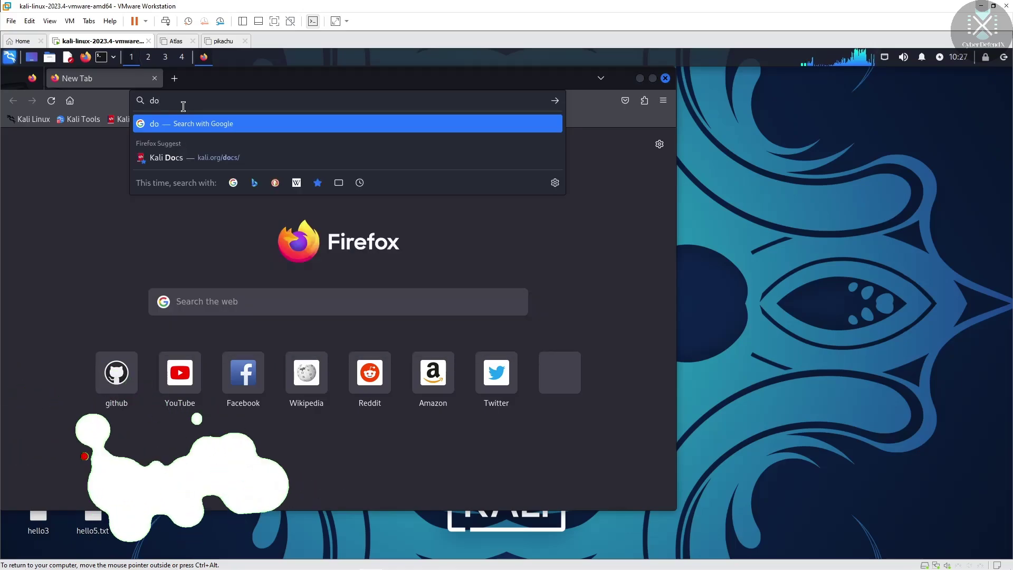
type("wnloa")
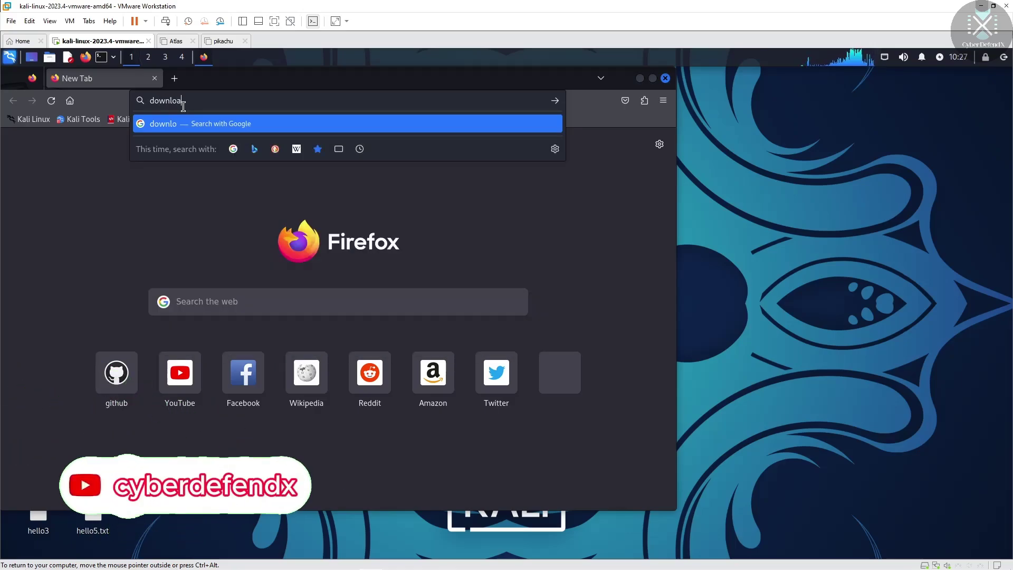
type("d n")
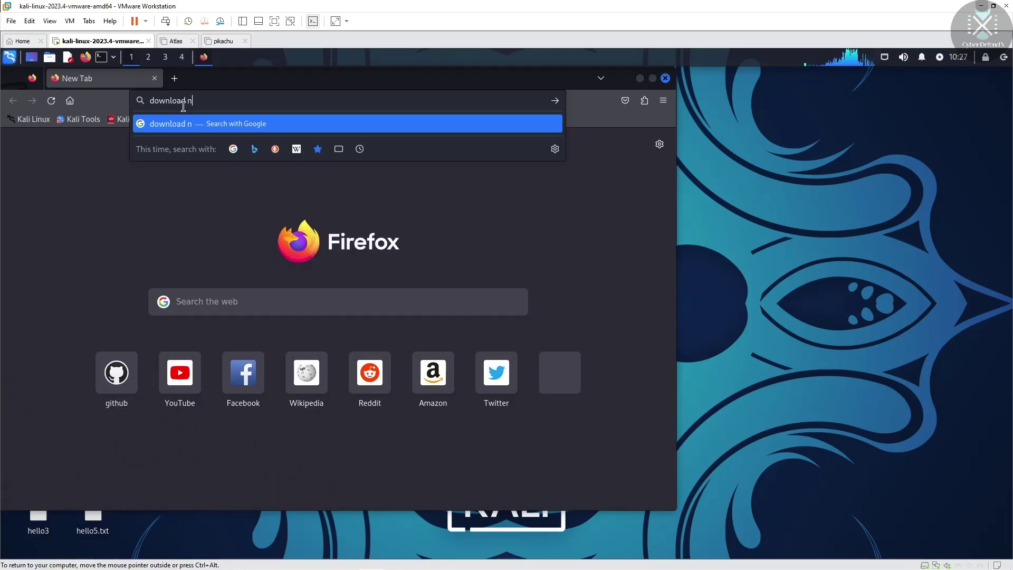
type("u")
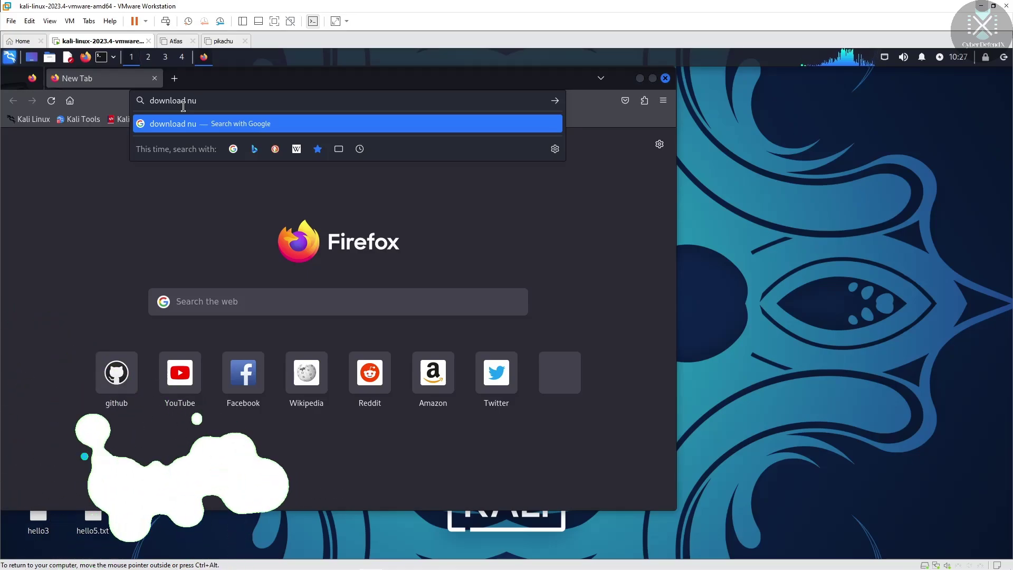
type("ss")
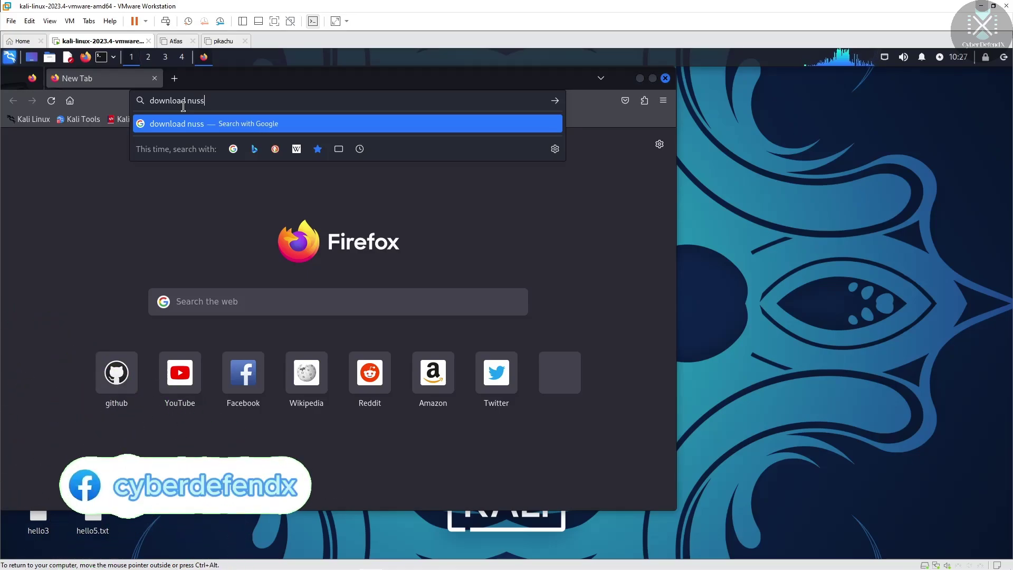
type("us")
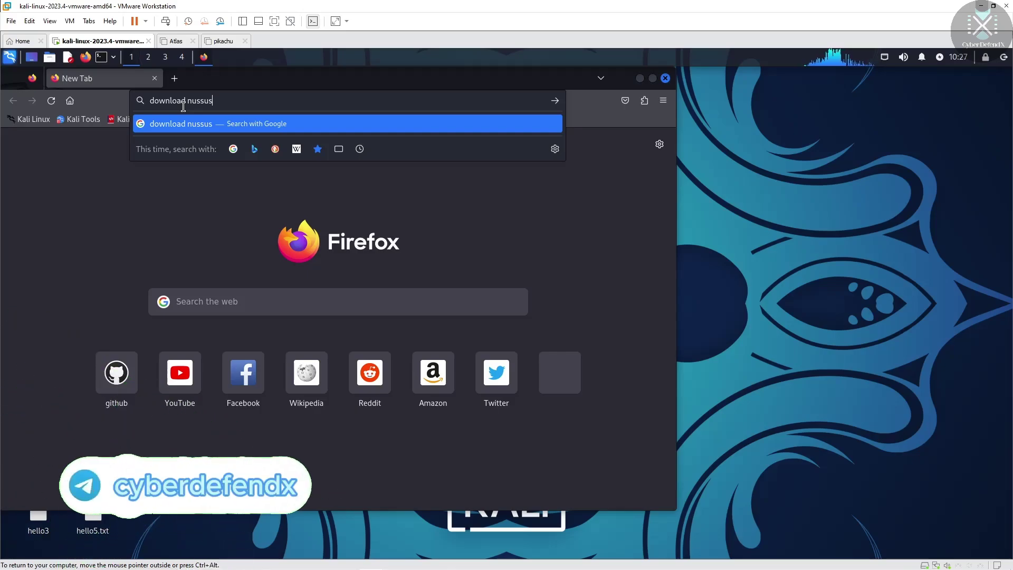
key("Return")
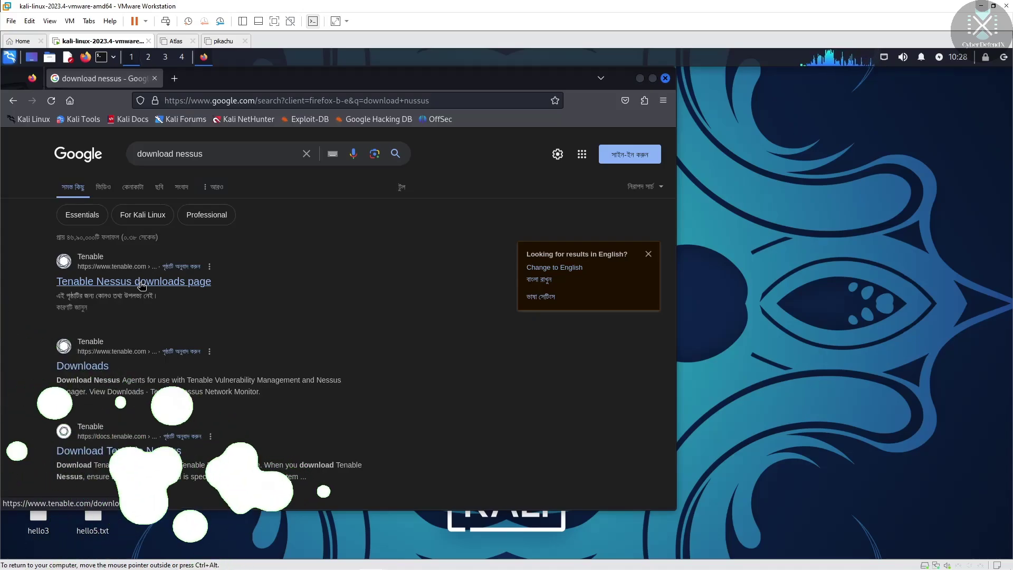
Open the Tenable Nessus downloads page and keep Nessus 10.7.2 for Linux - Ubuntu - amd64
left_click(141, 286)
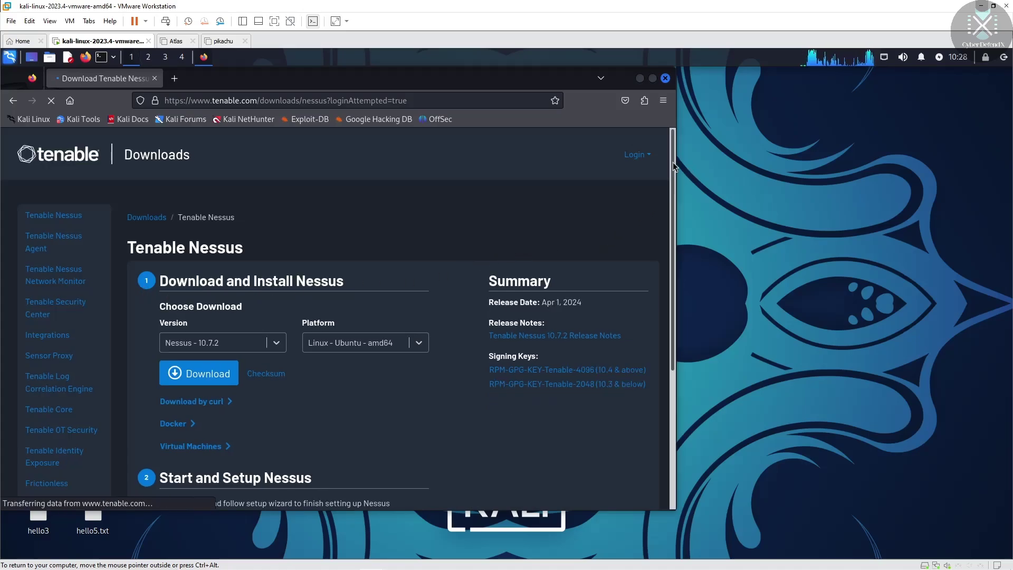
mouse_move(673, 162)
left_mouse_down()
mouse_move(669, 322)
mouse_move(678, 143)
mouse_move(659, 327)
mouse_move(662, 157)
left_mouse_up()
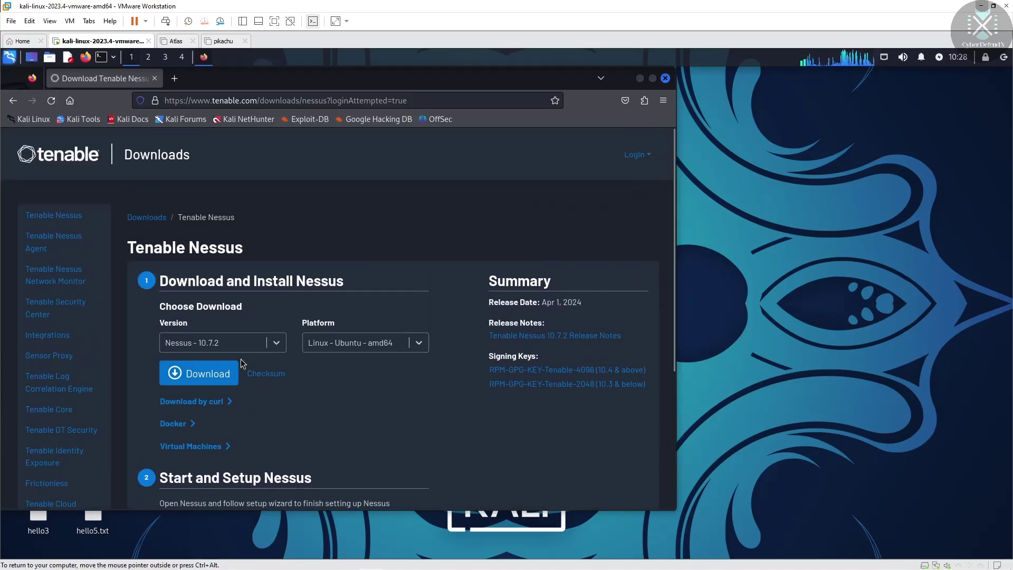
left_click(418, 344)
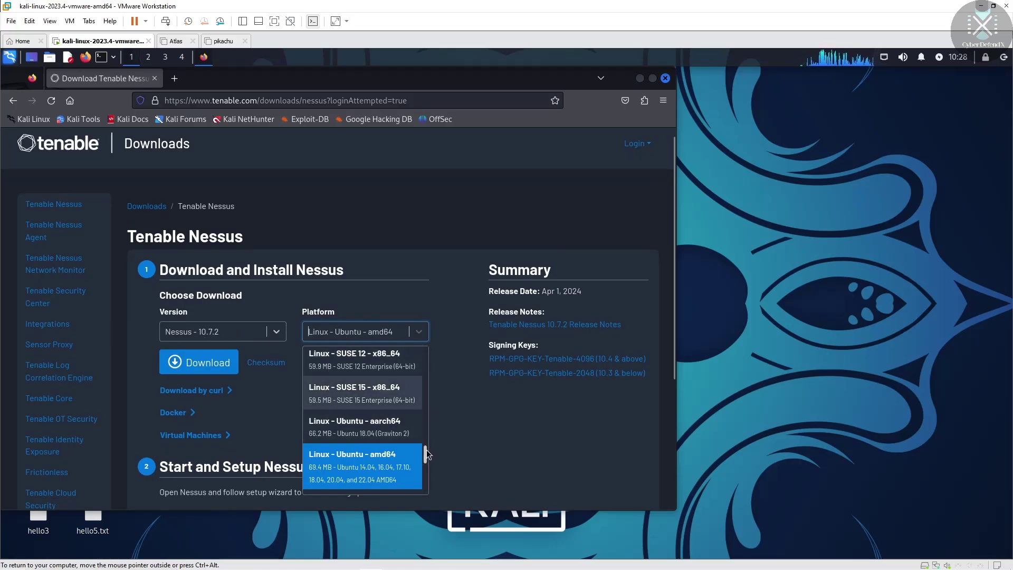
mouse_move(425, 448)
left_mouse_down()
mouse_move(433, 485)
mouse_move(429, 448)
mouse_move(434, 457)
left_mouse_up()
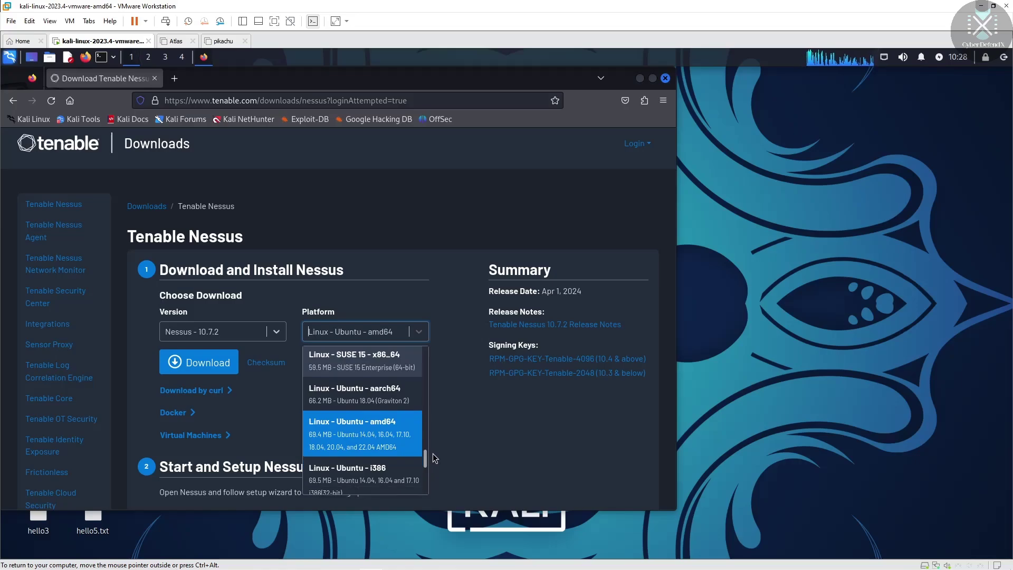
left_click(397, 433)
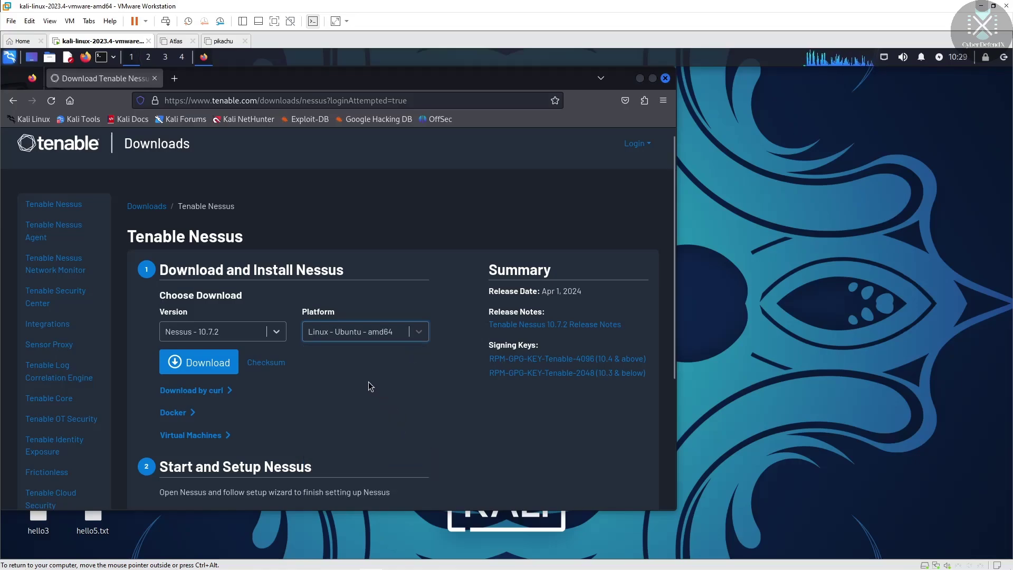
scroll(670, 261, "down", 2)
scroll(670, 261, "down", 2)
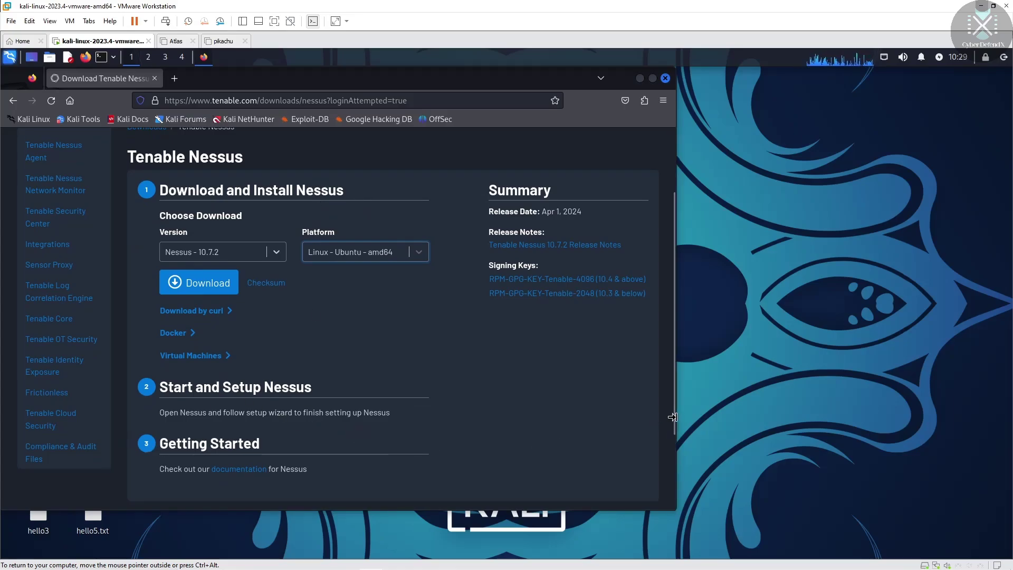
scroll(670, 370, "up", 4)
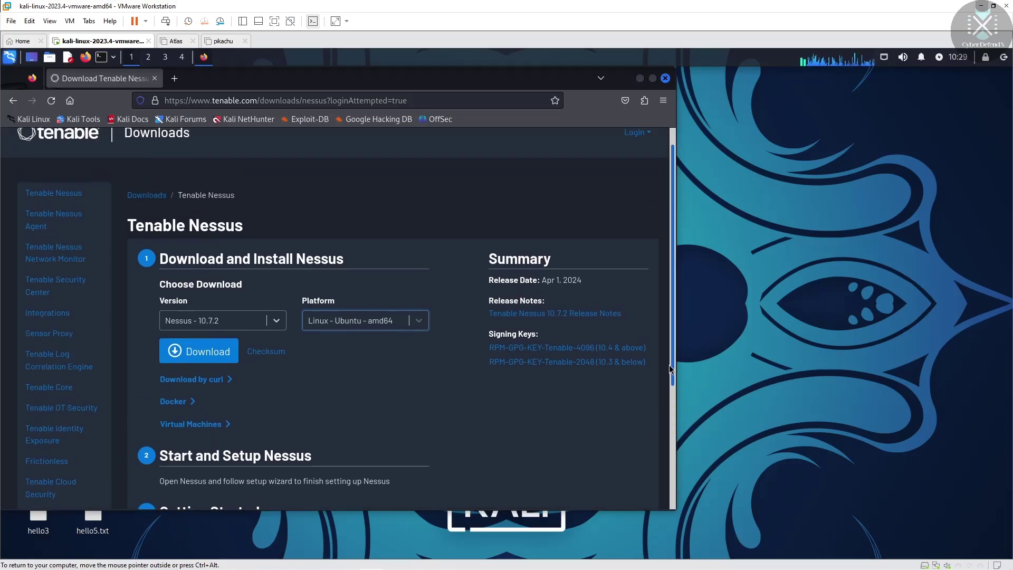
Download the 66.2 MB Nessus-10.7.2-ubuntu1404_amd64.deb after agreeing to the licence, then minimise Firefox
left_click(200, 364)
left_click(491, 451)
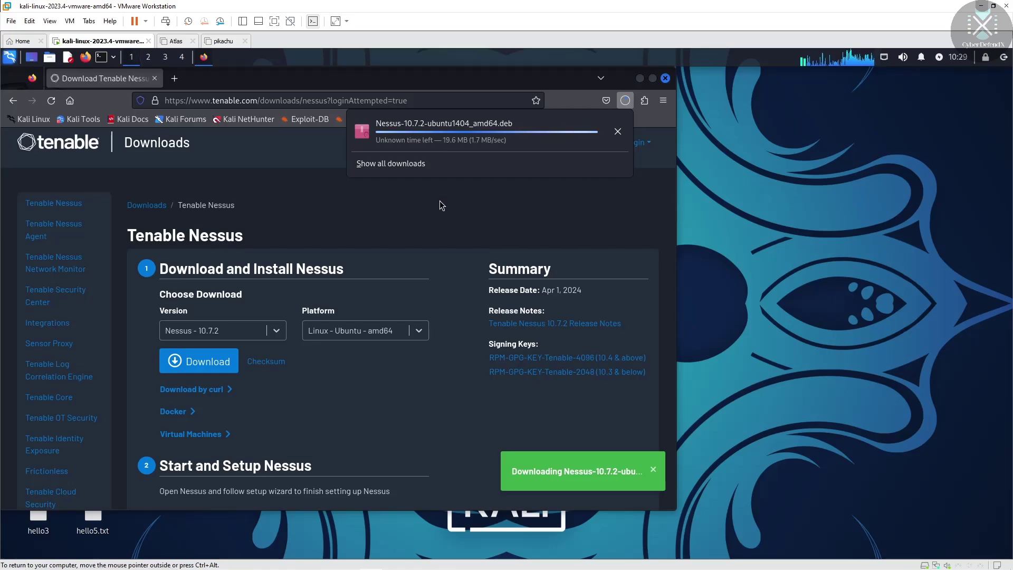
left_click(392, 163)
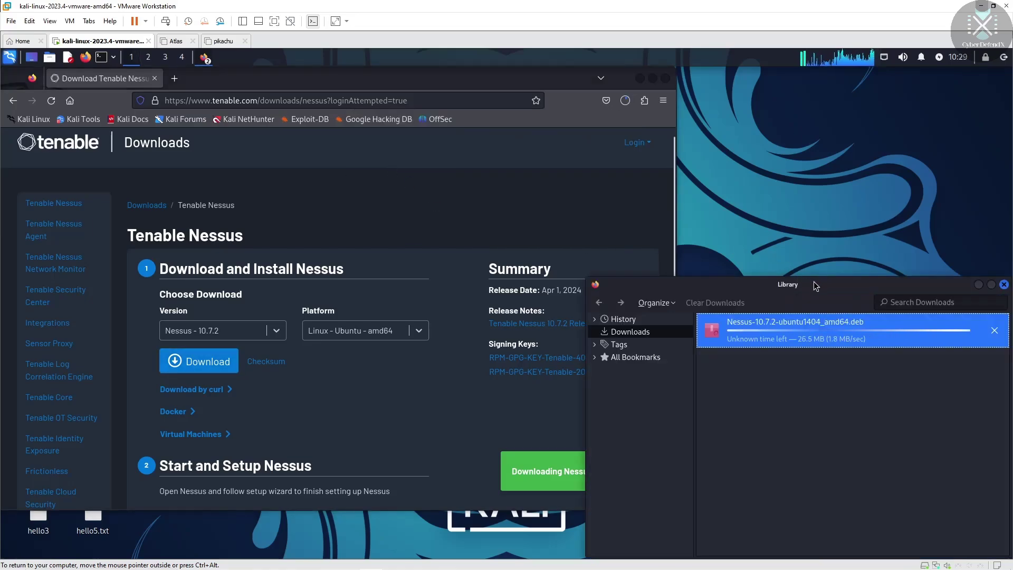
left_click_drag(815, 285, 511, 132)
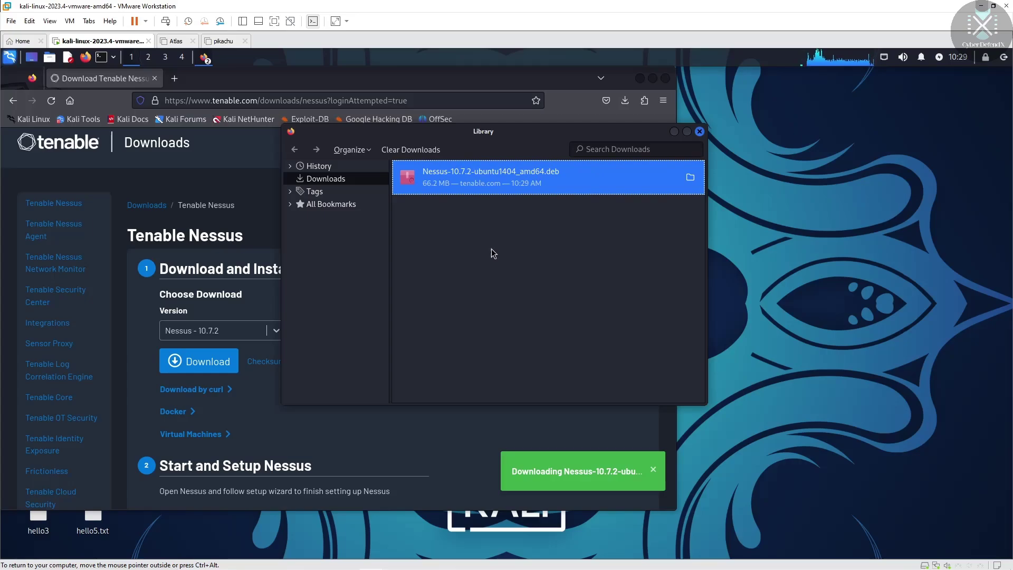
left_click(699, 132)
left_click(640, 79)
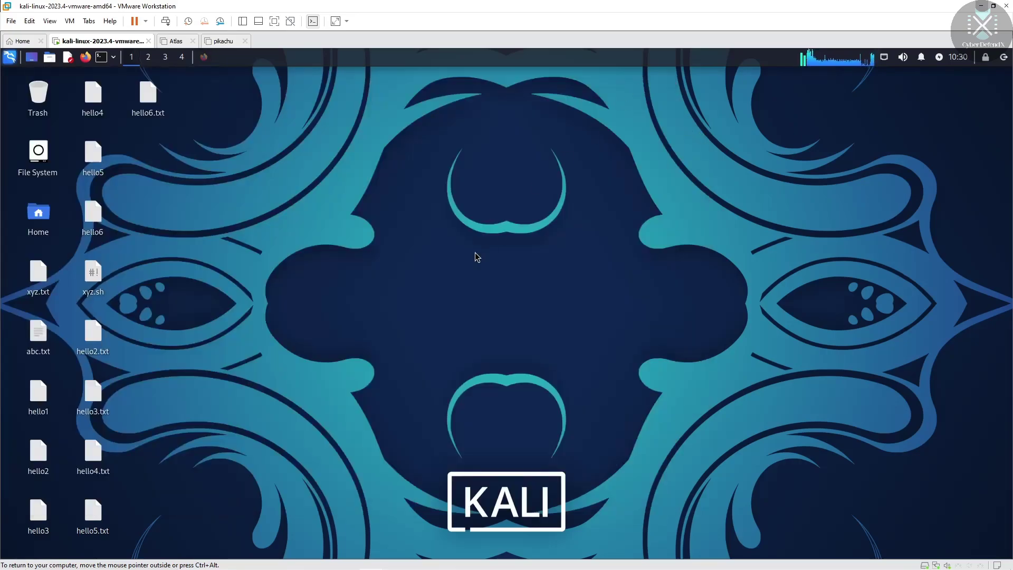
Open a terminal, enlarge its text twice, and become root with sudo su
left_click(101, 59)
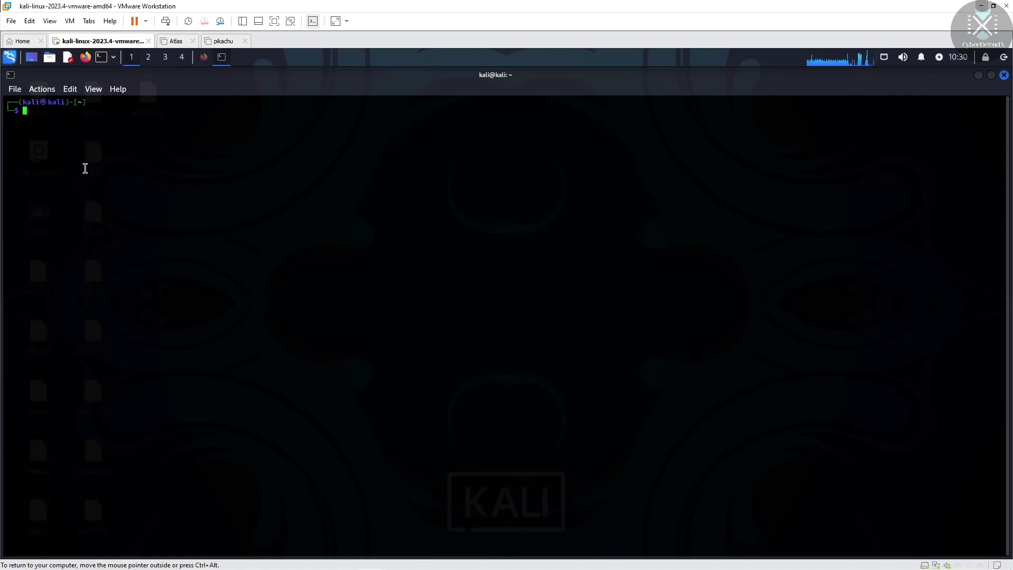
key("ctrl+plus")
key("ctrl+plus")
key("ctrl+plus")
key("ctrl+plus")
key("ctrl+plus")
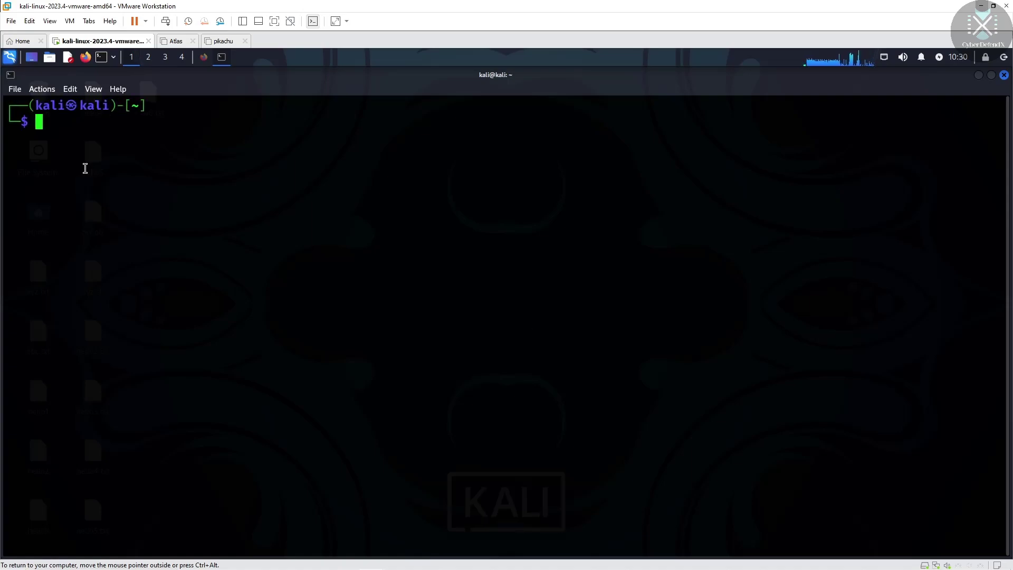
key("ctrl+plus")
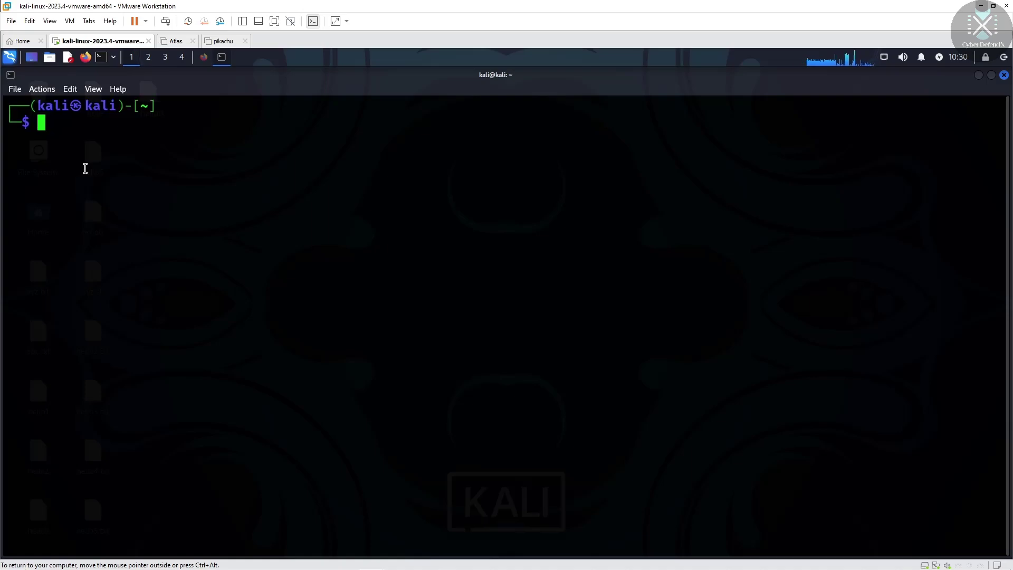
type("sudo")
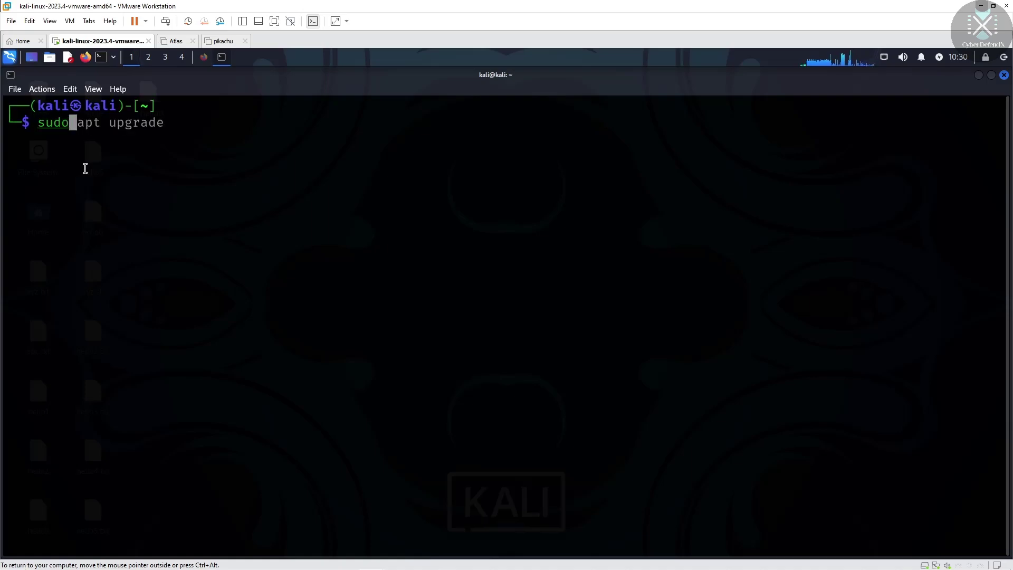
type(" su")
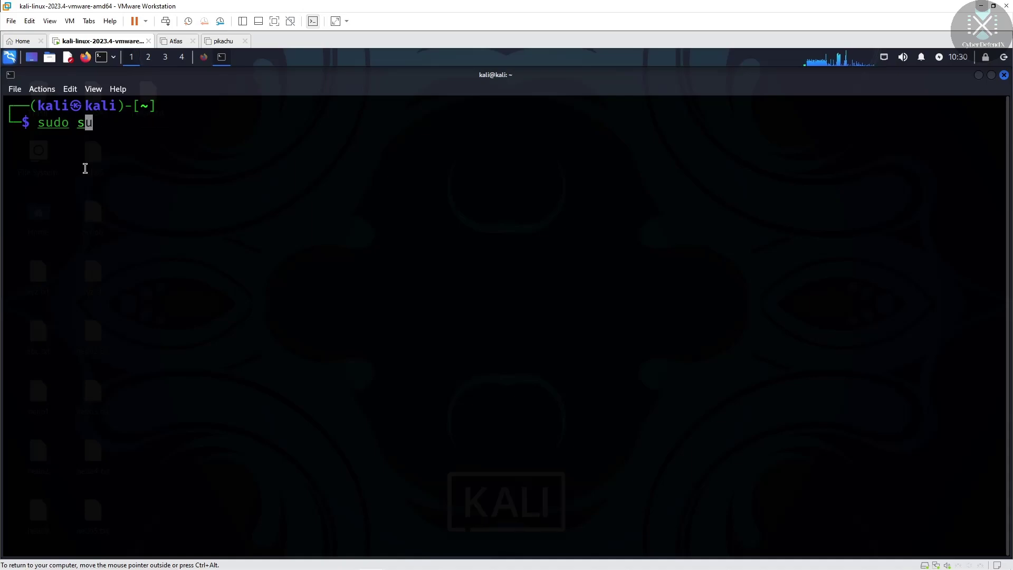
key("Return")
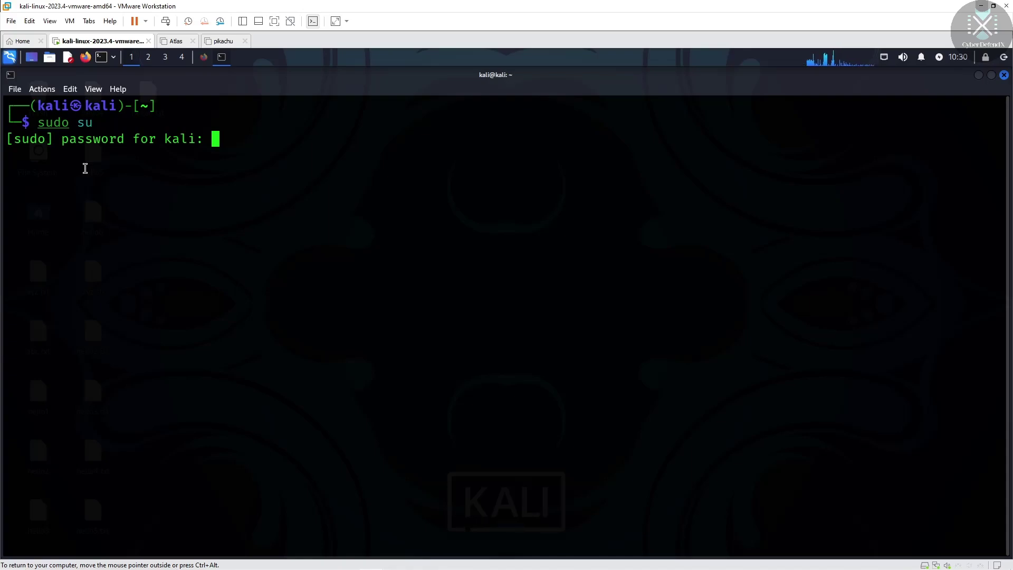
key("Return")
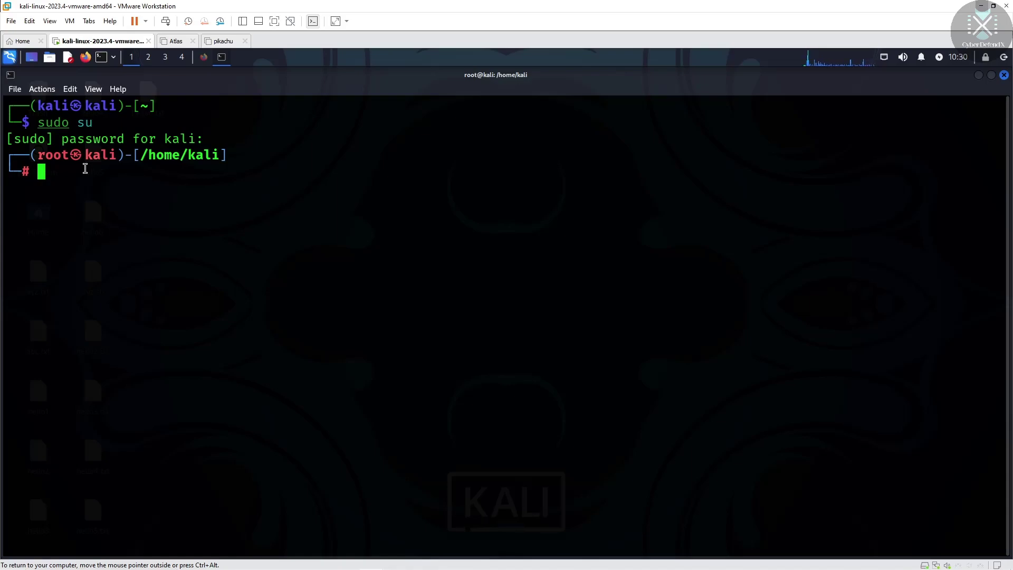
Change into the /home/kali/Downloads folder
type("cd")
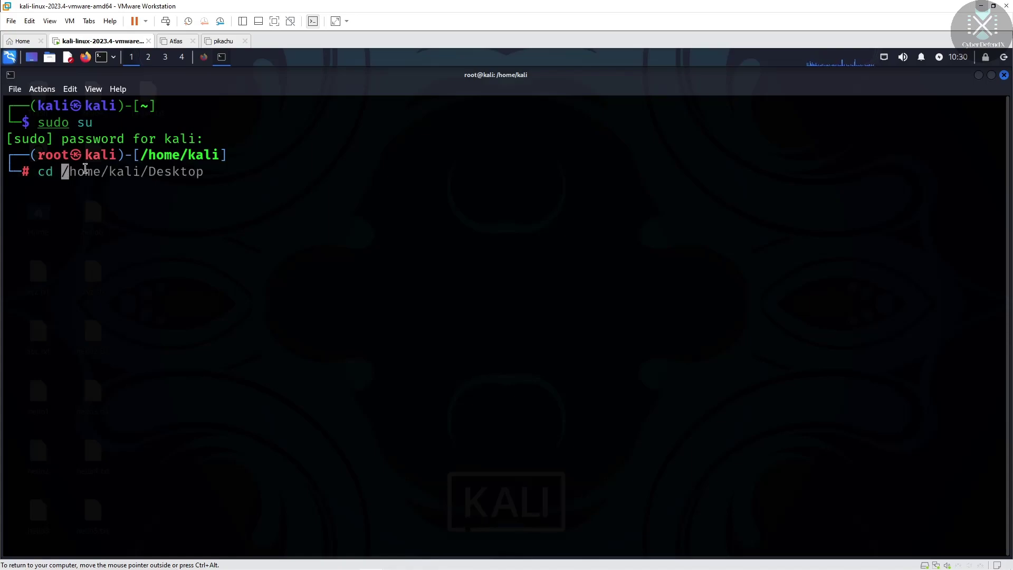
key("Right")
key("BackSpace")
key("BackSpace")
key("BackSpace")
key("BackSpace")
key("BackSpace")
key("BackSpace")
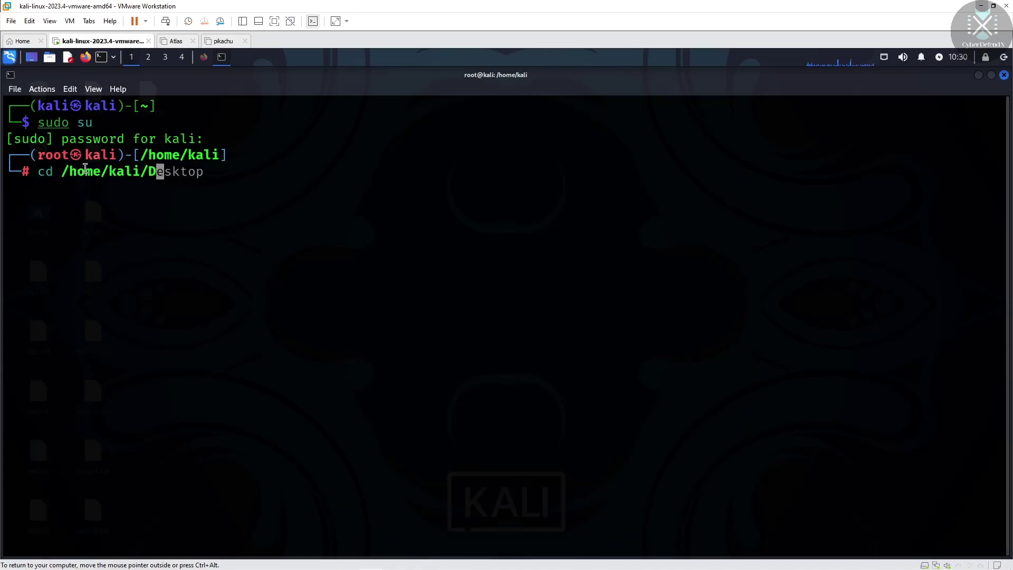
type("odnl")
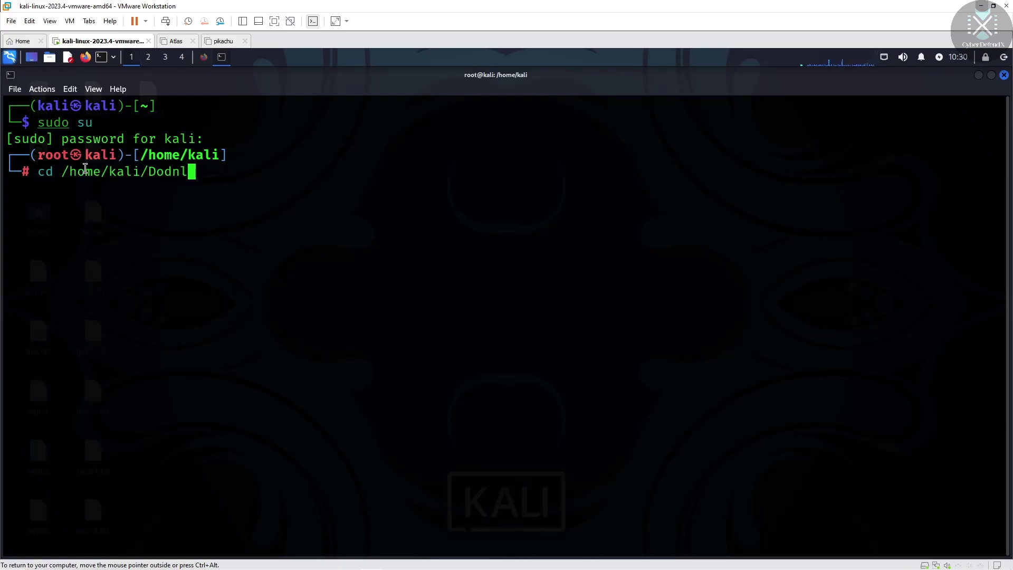
type("oad")
type("e")
key("BackSpace")
type("s")
key("Left")
key("Left")
key("Left")
key("Left")
key("Left")
key("Left")
key("BackSpace")
type("w")
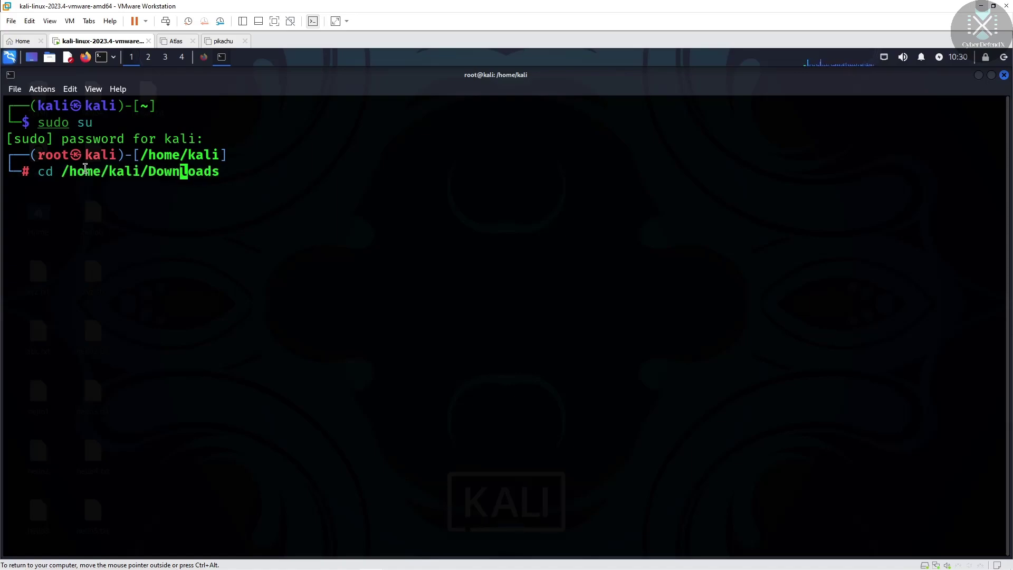
key("End")
key("Return")
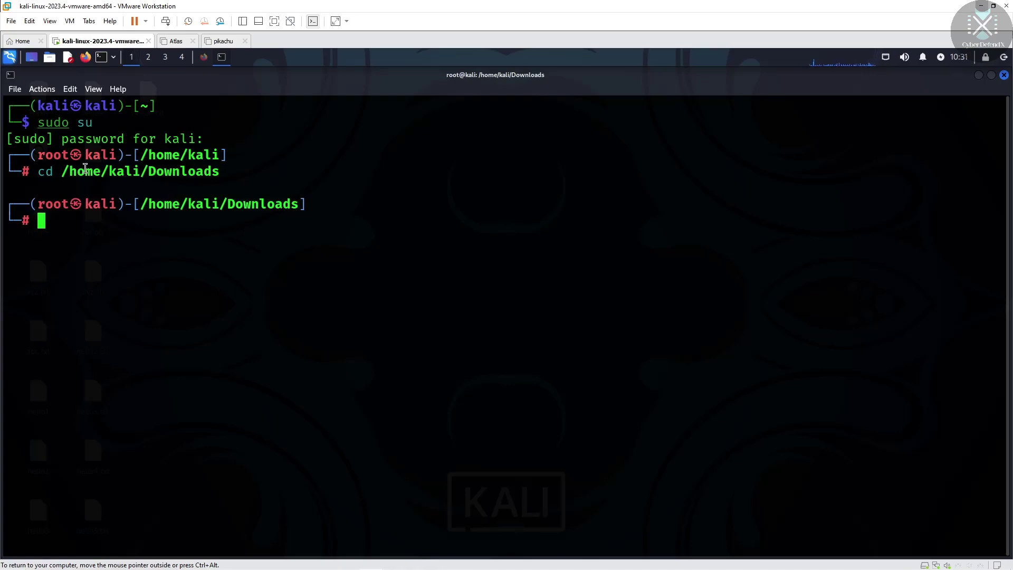
List the folder and install Nessus-10.7.2-ubuntu1404_amd64.deb with dpkg -i
type("ls")
key("Return")
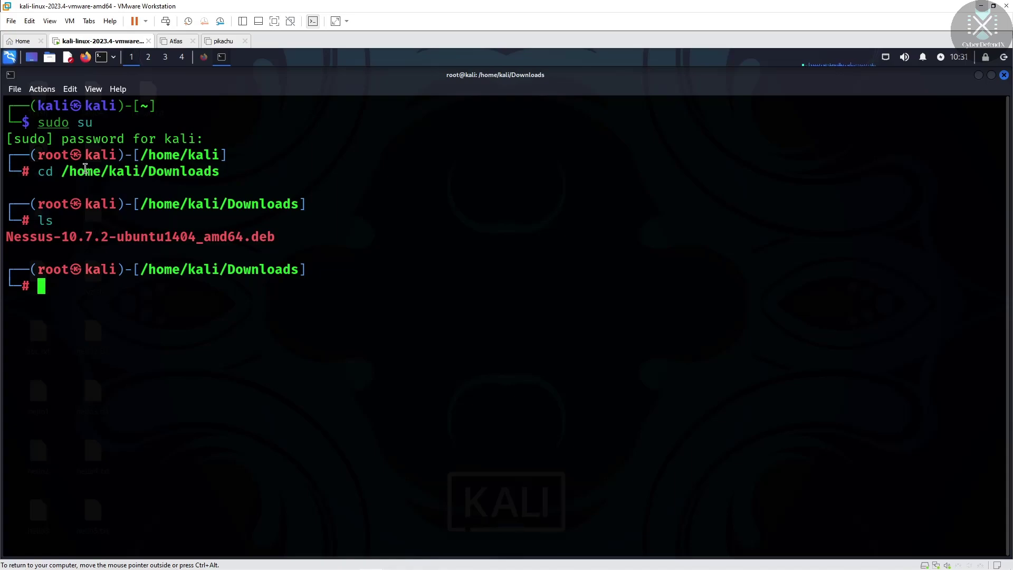
type("dpkg -i")
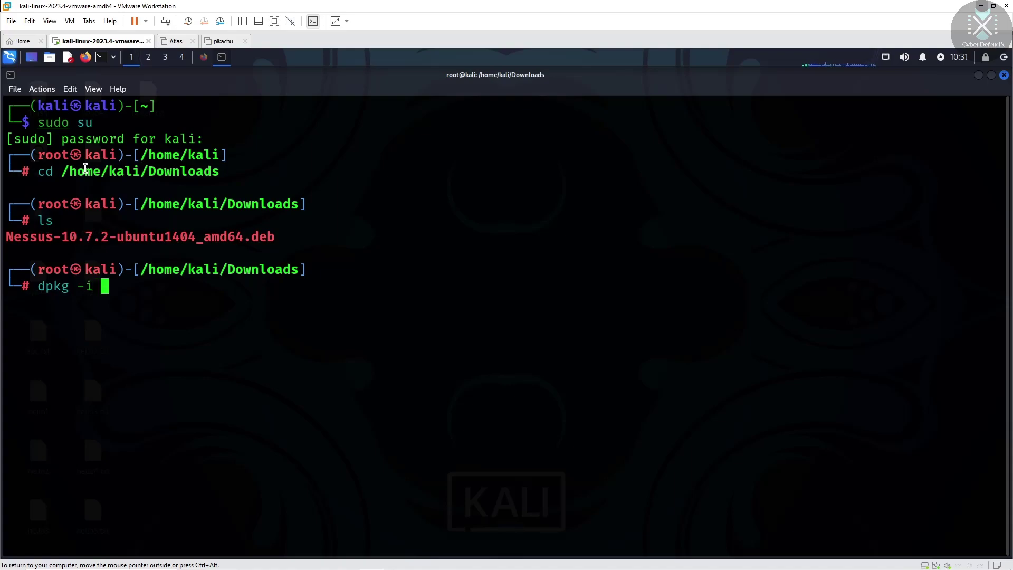
type(" Ness")
key("Tab")
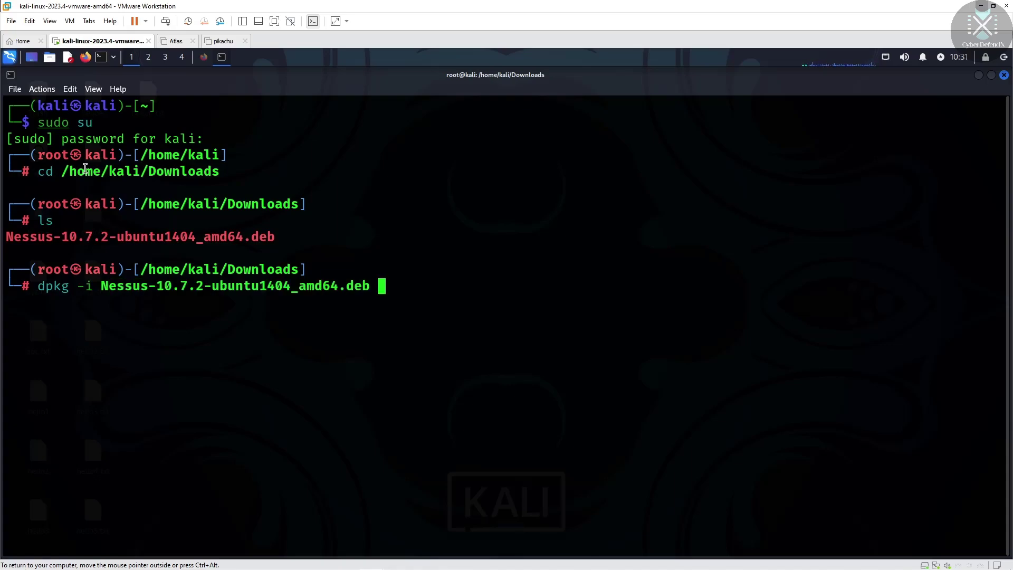
key("Return")
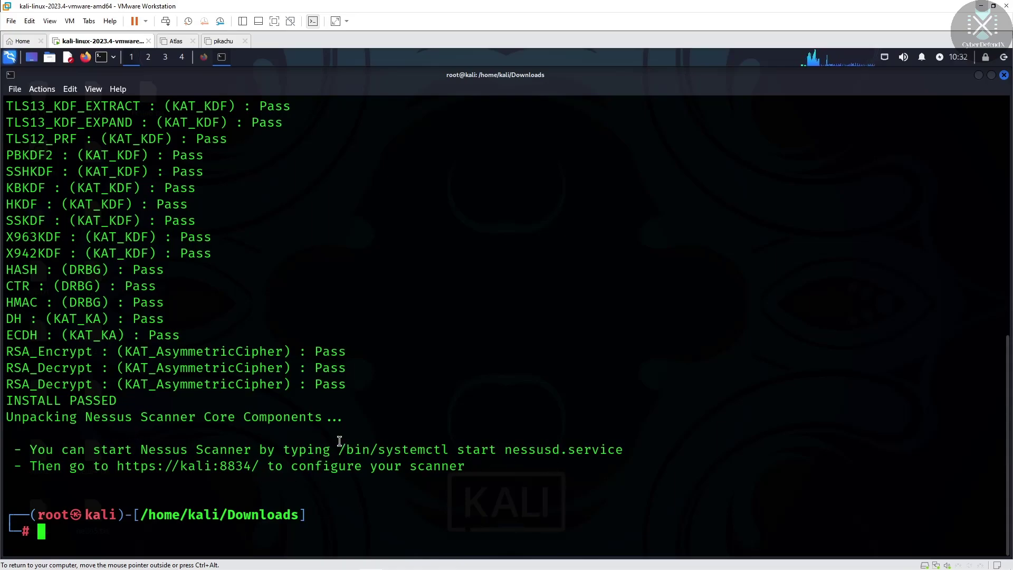
Copy the suggested '/bin/systemctl start nessusd.service' line to the prompt and run it
left_click_drag(340, 449, 623, 450)
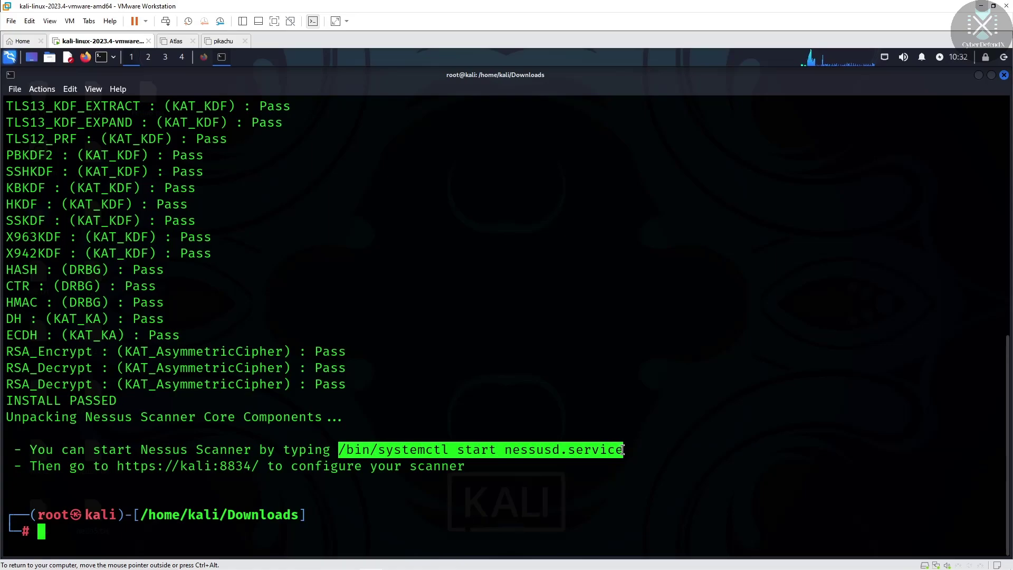
right_click(563, 452)
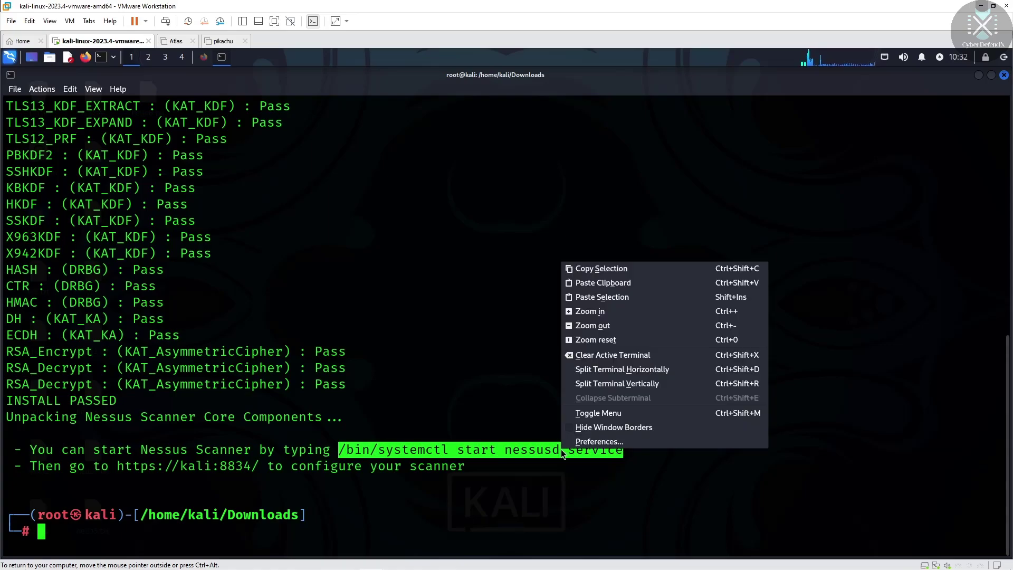
left_click(591, 271)
left_click(130, 527)
right_click(131, 526)
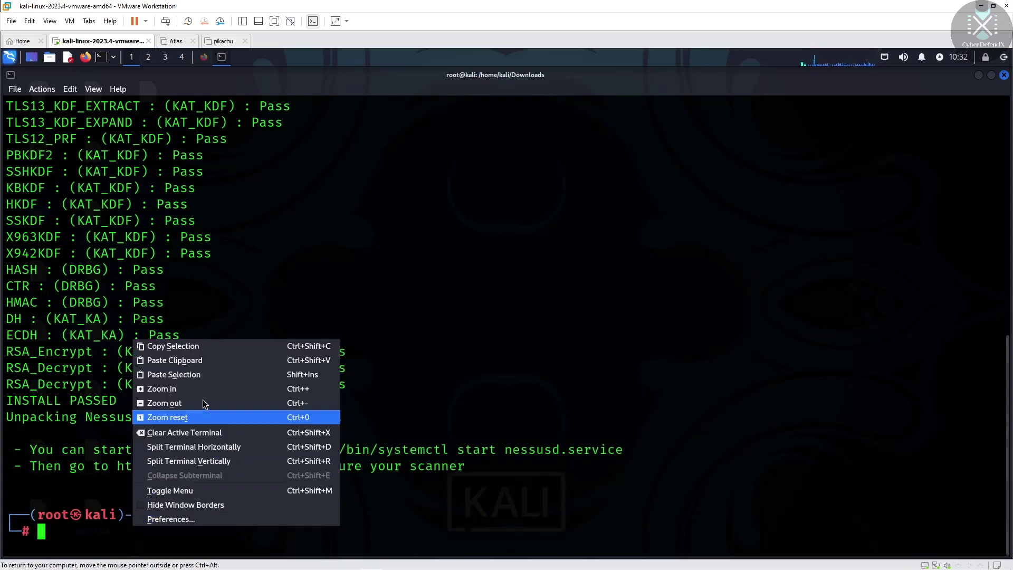
left_click(204, 365)
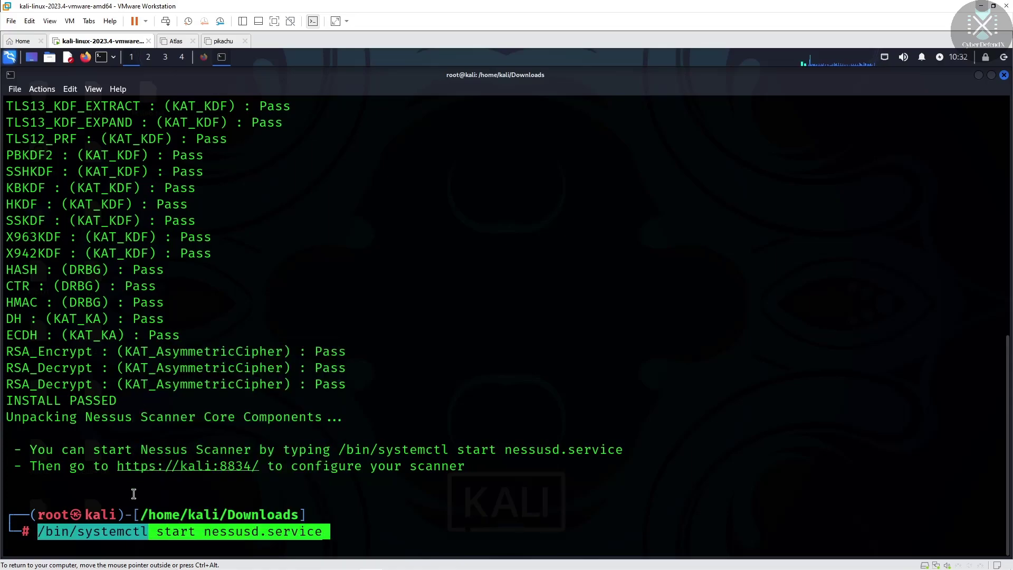
key("Return")
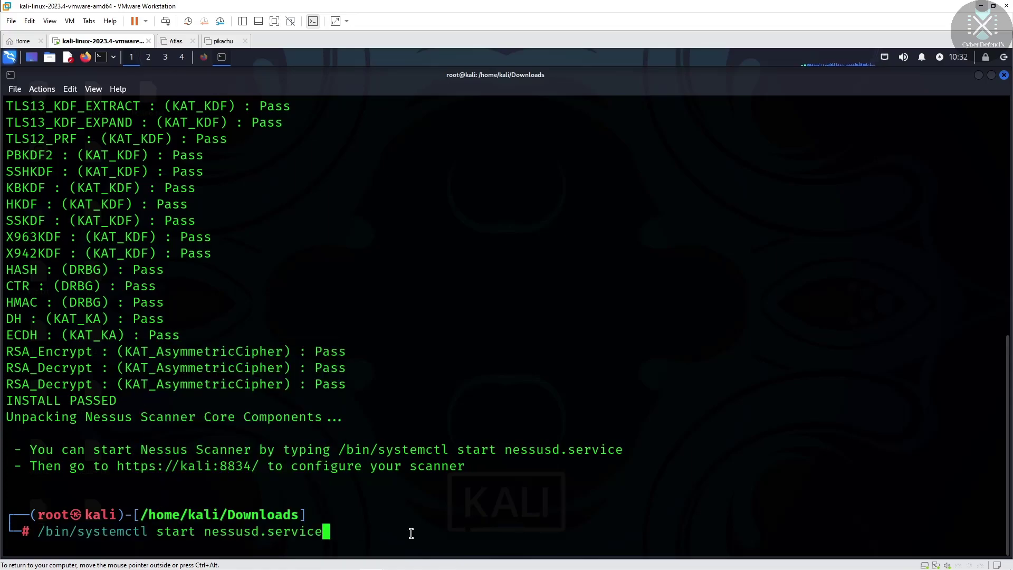
key("Return")
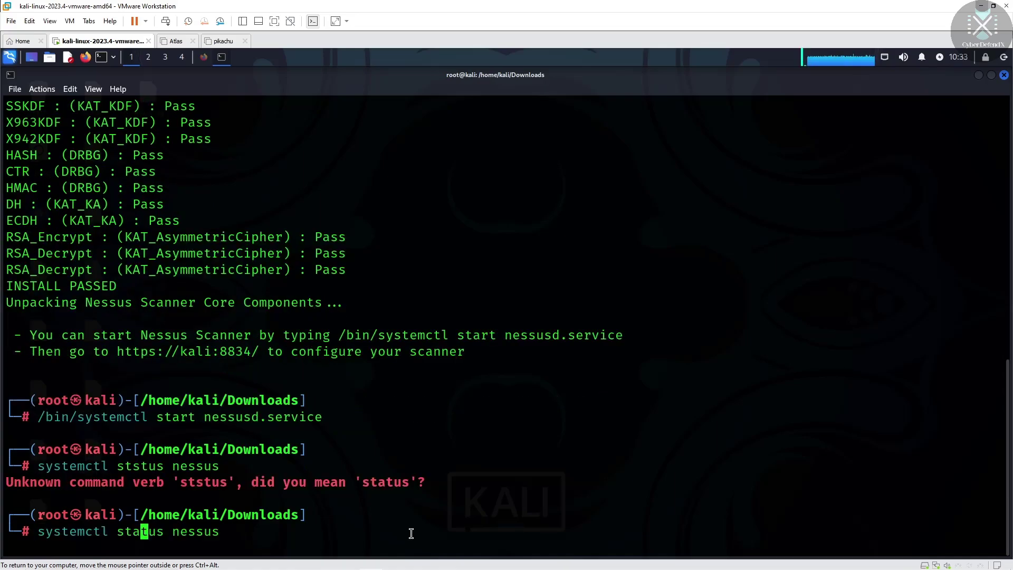
Run systemctl status nessus, then rerun it corrected to systemctl status nessusd
key("Right")
key("Right")
key("Right")
key("Right")
key("Right")
key("Right")
key("Right")
key("Right")
key("Right")
key("Return")
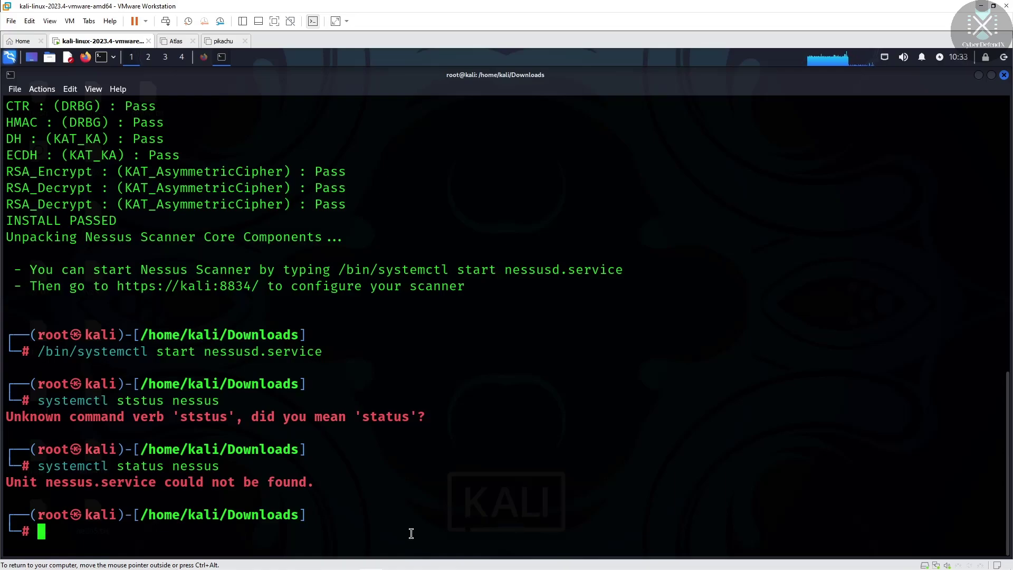
key("Up")
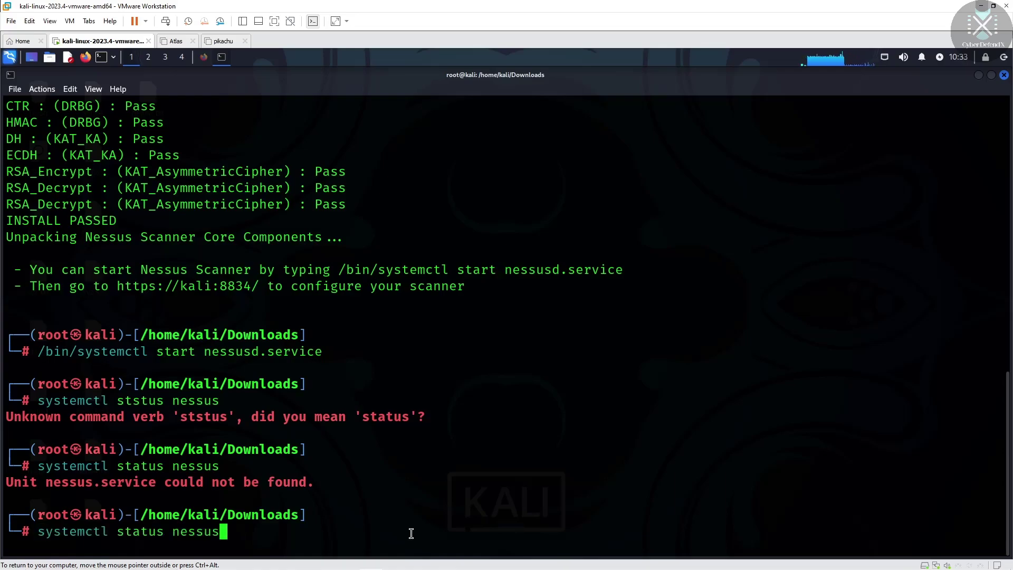
type("d")
key("Return")
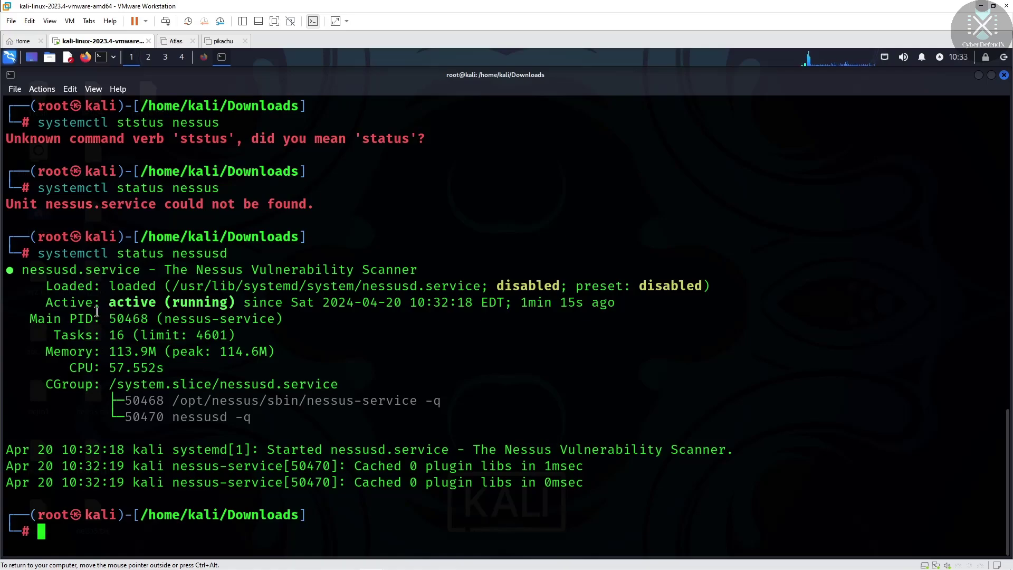
Highlight the start command and the nessusd 'active (running)' status, then quit the status output
left_click_drag(110, 303, 294, 326)
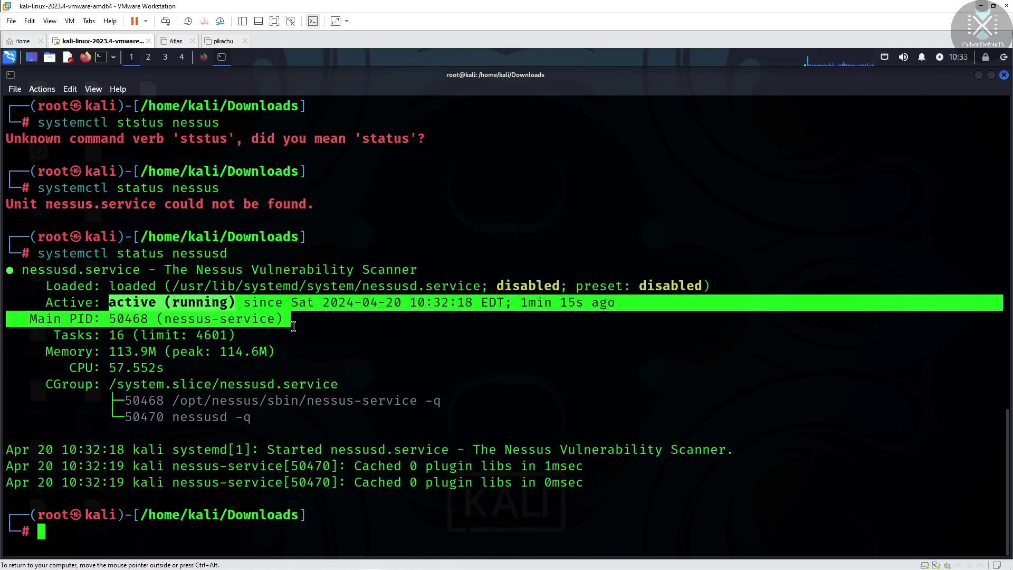
left_click(169, 158)
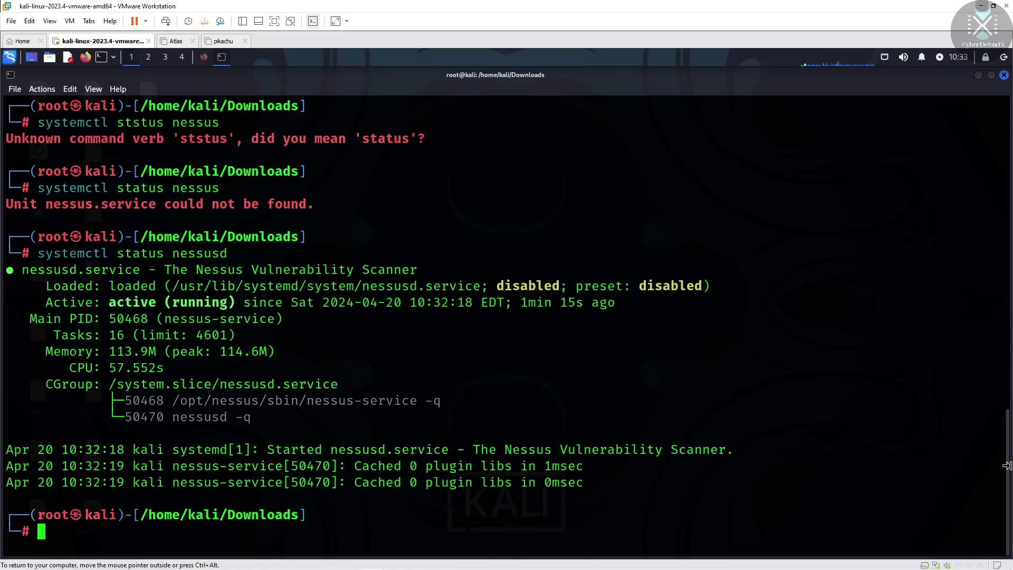
left_click_drag(1007, 464, 1002, 396)
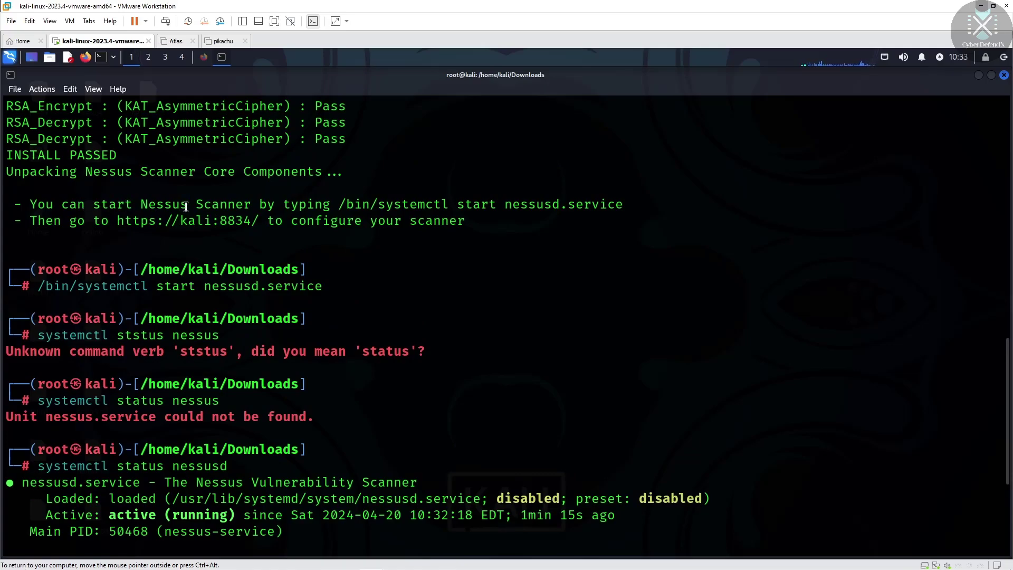
left_click_drag(340, 205, 639, 204)
left_click(374, 308)
left_click_drag(32, 285, 370, 287)
left_click(105, 288)
scroll(1009, 392, "down", 3)
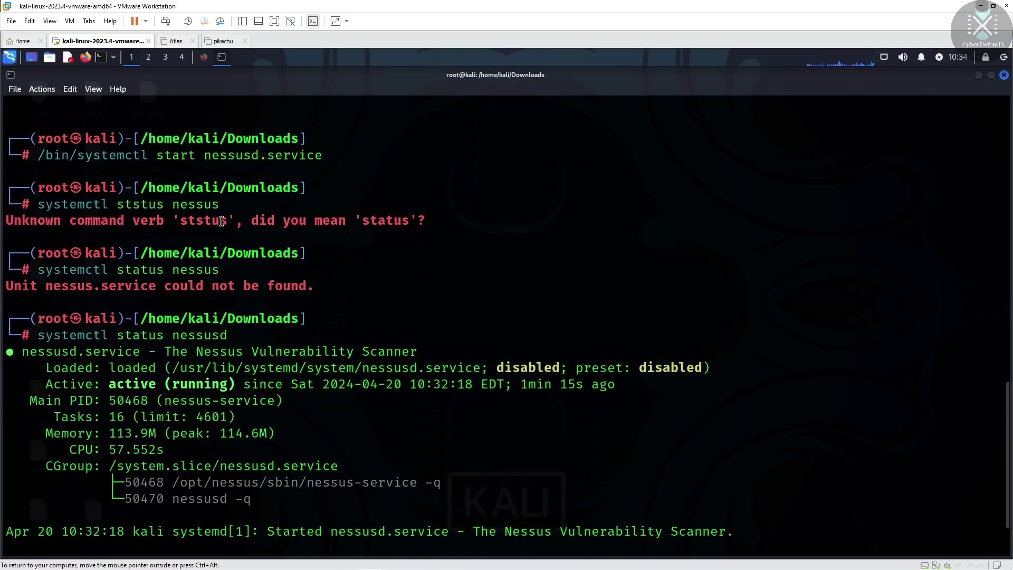
left_click_drag(38, 335, 280, 335)
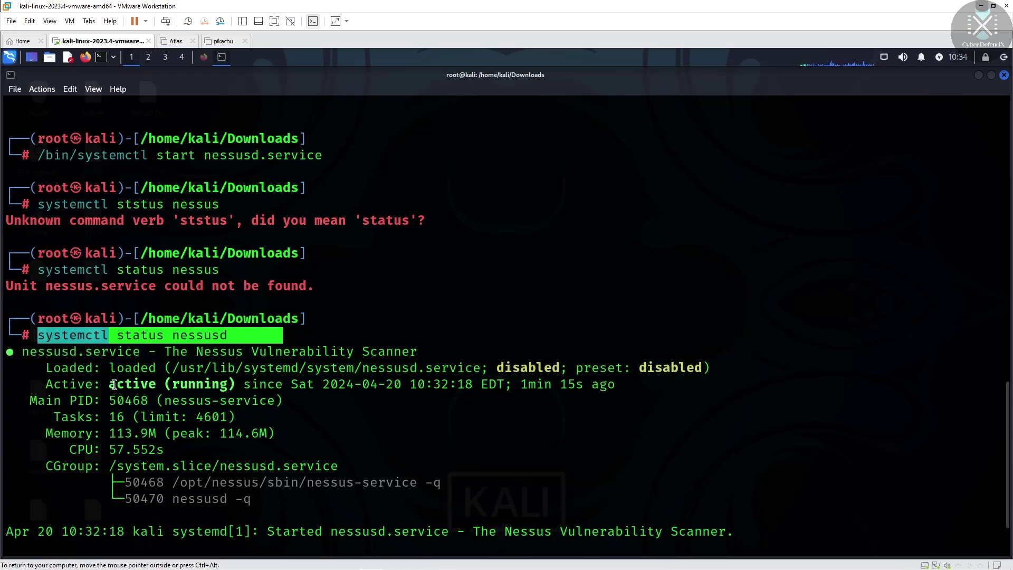
left_click_drag(109, 383, 236, 385)
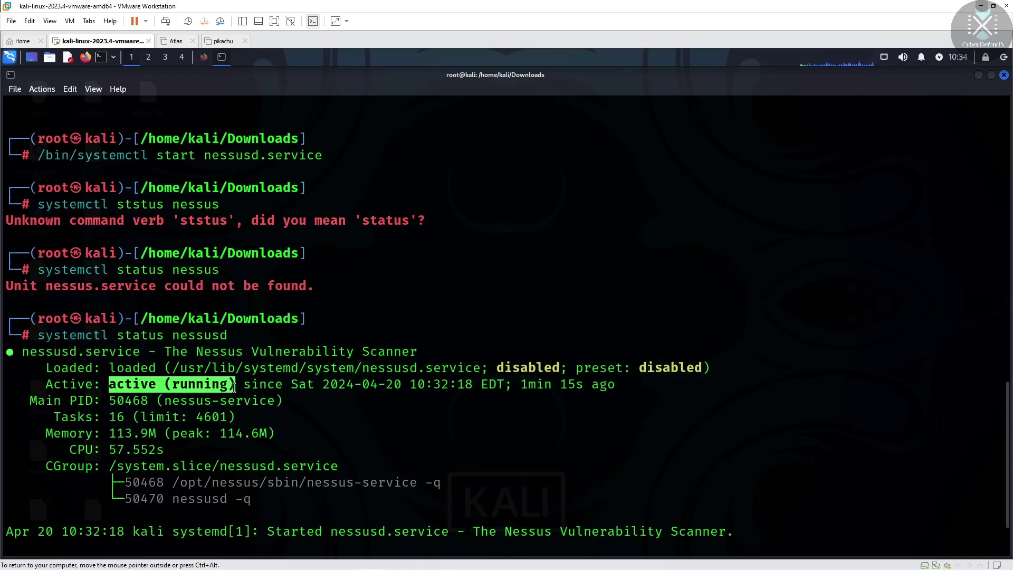
left_click(1005, 408)
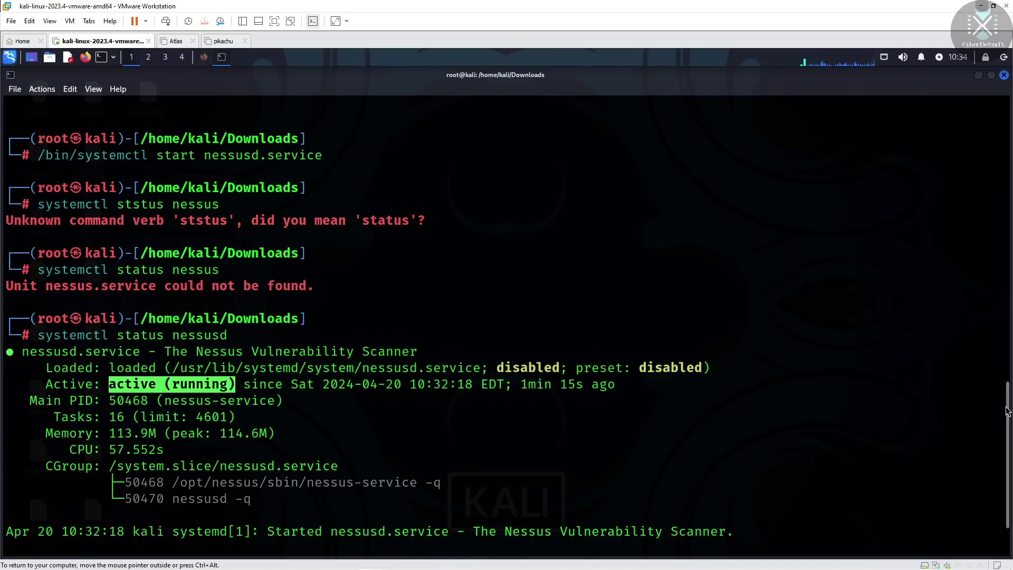
key("q")
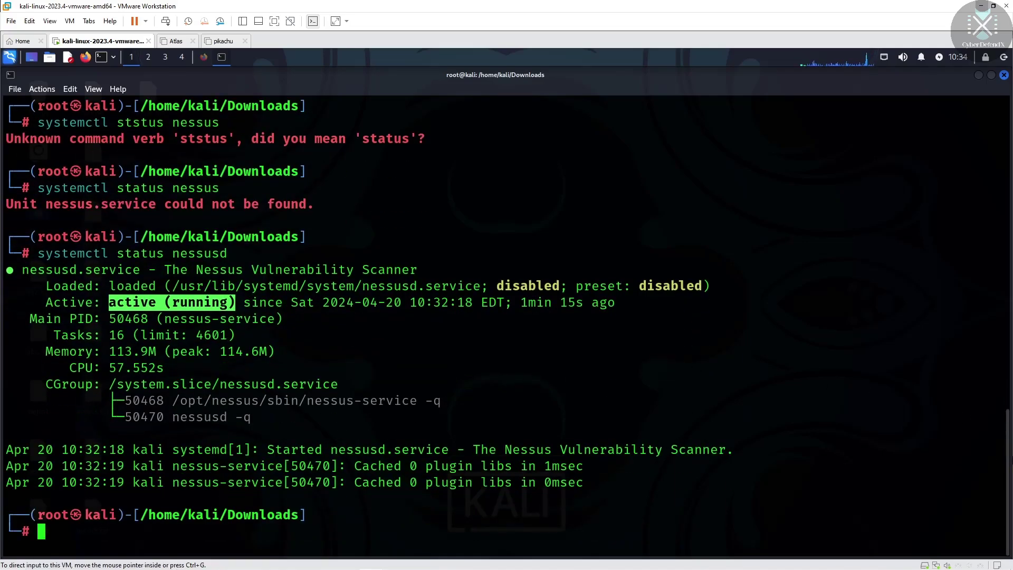
left_click_drag(1009, 466, 1010, 342)
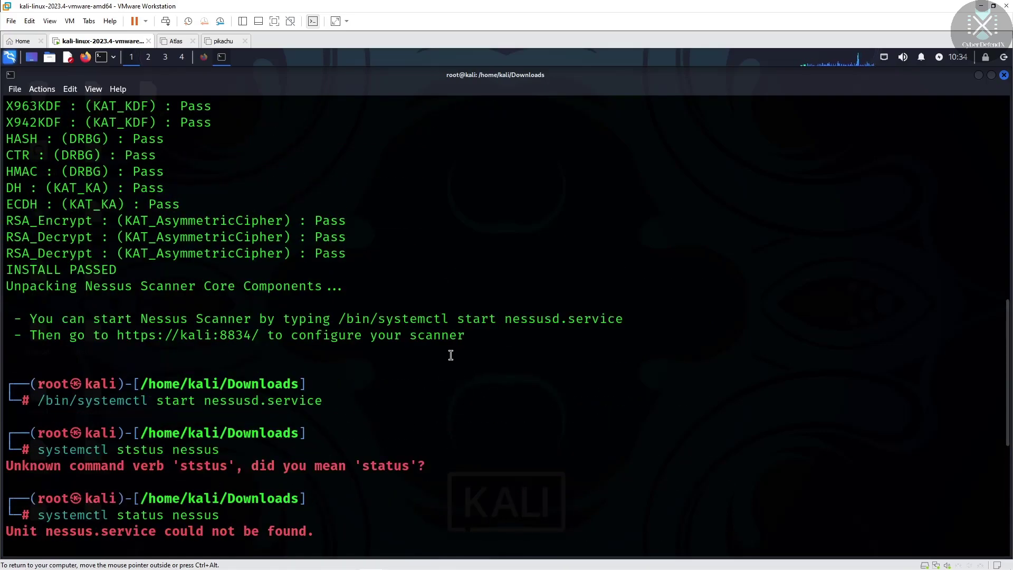
left_click_drag(111, 335, 259, 338)
left_click(129, 338)
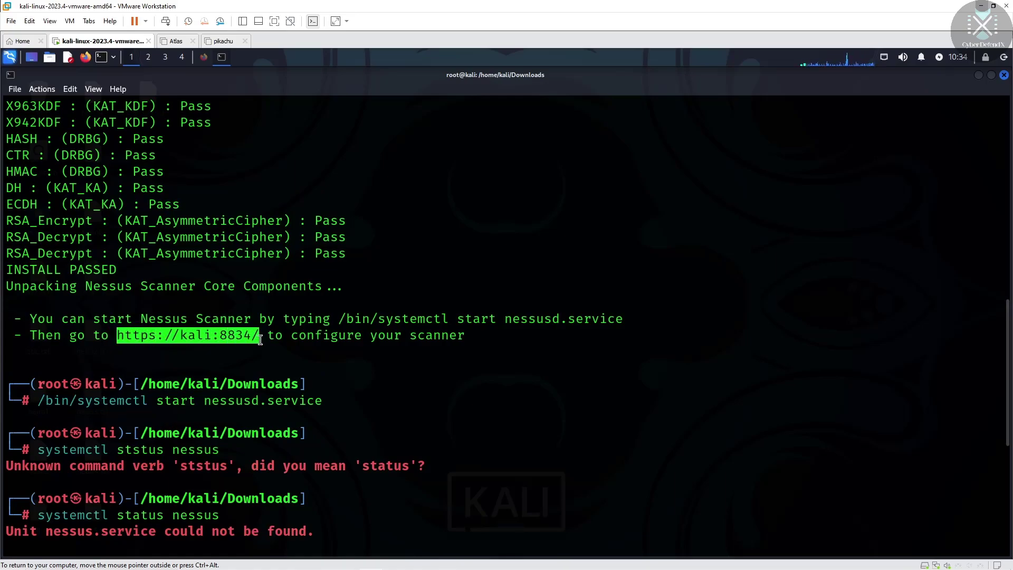
right_click(221, 337)
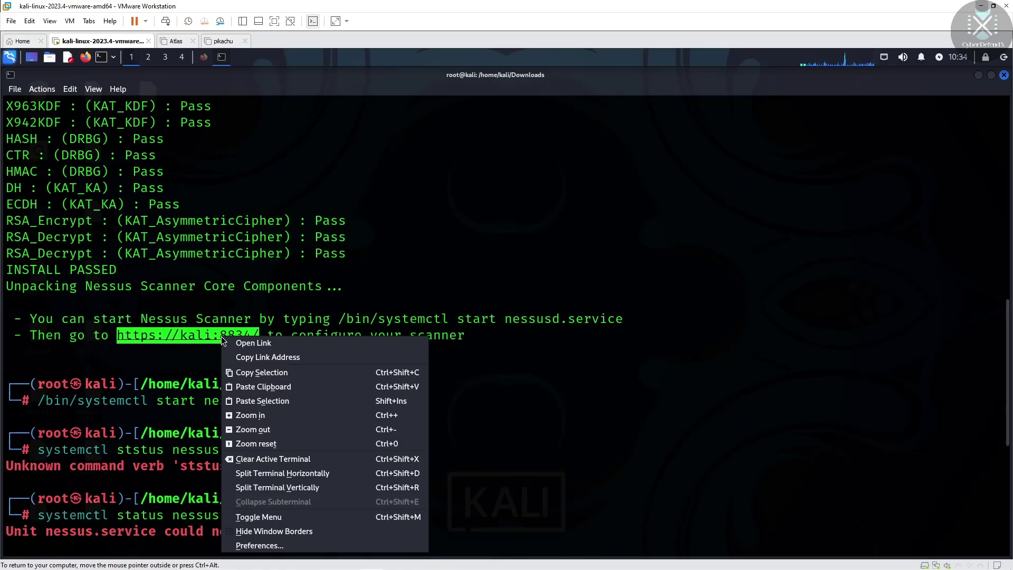
left_click(246, 372)
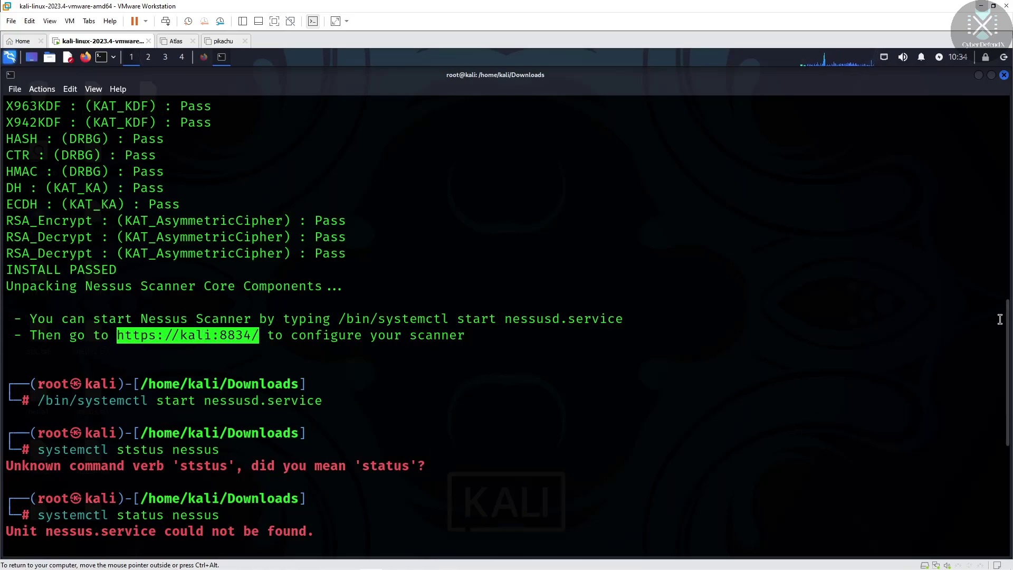
scroll(1000, 319, "down", 5)
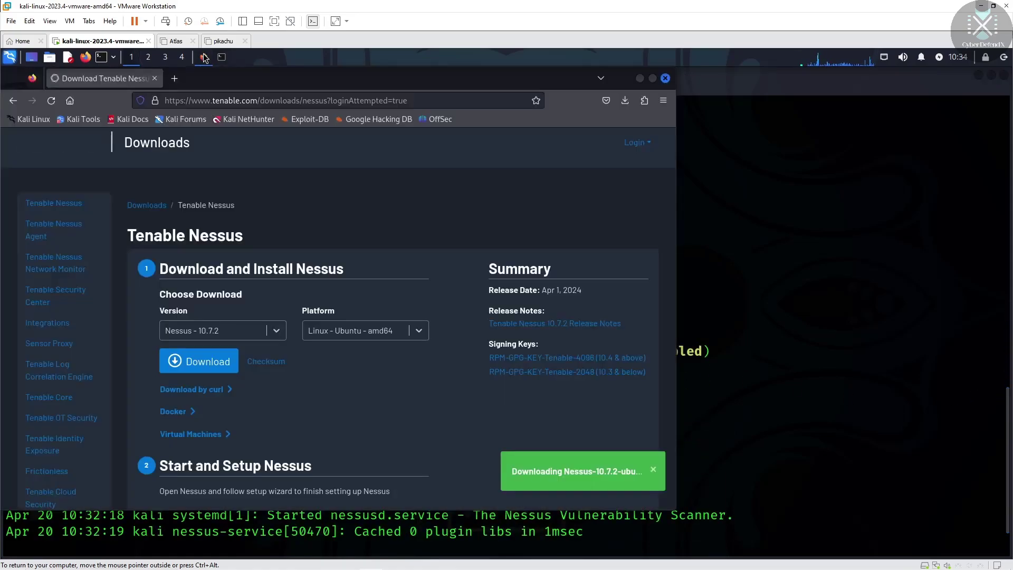
left_click(203, 57)
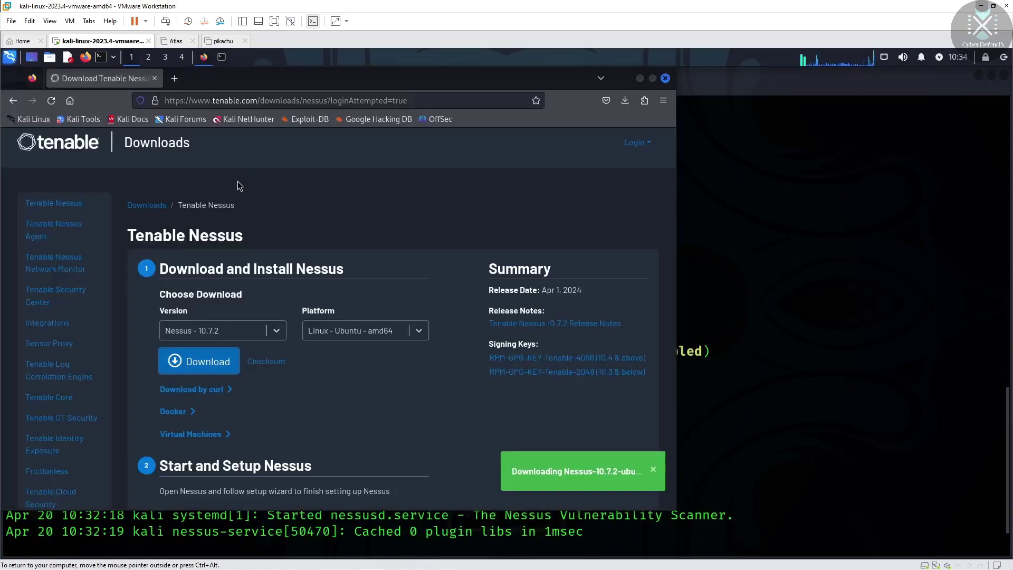
left_click(175, 80)
left_click(154, 78)
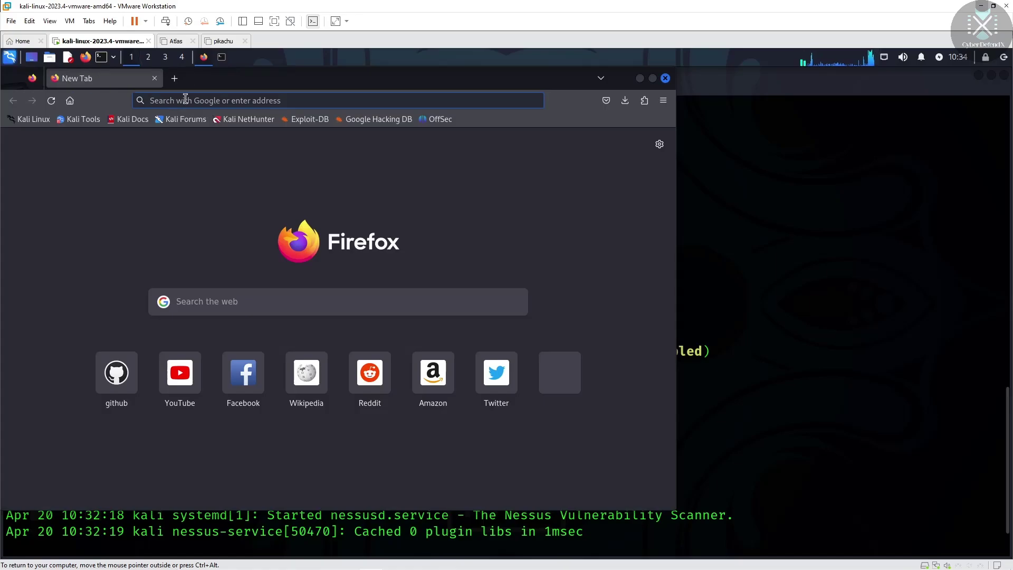
right_click(186, 99)
left_click(231, 168)
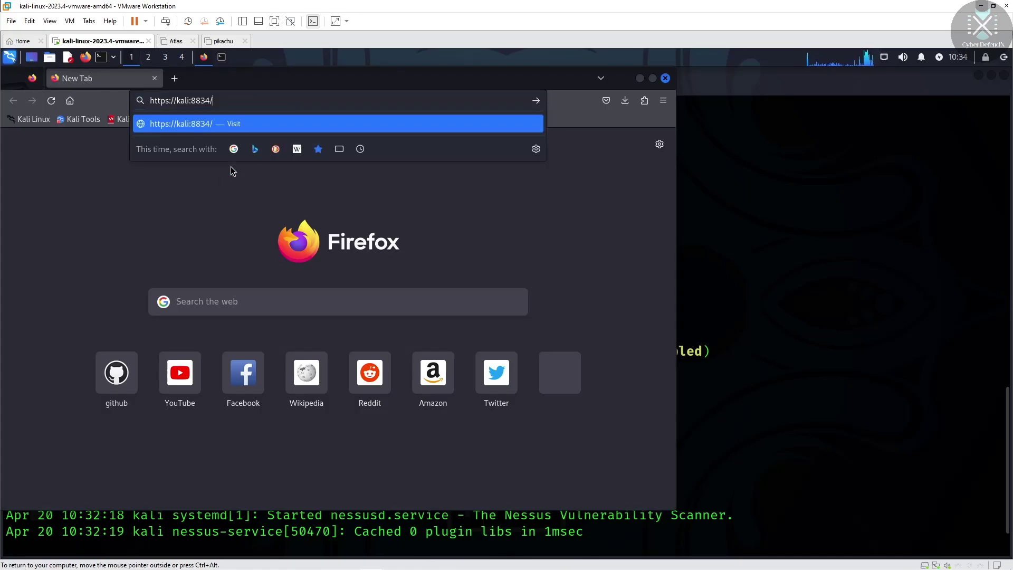
key("Return")
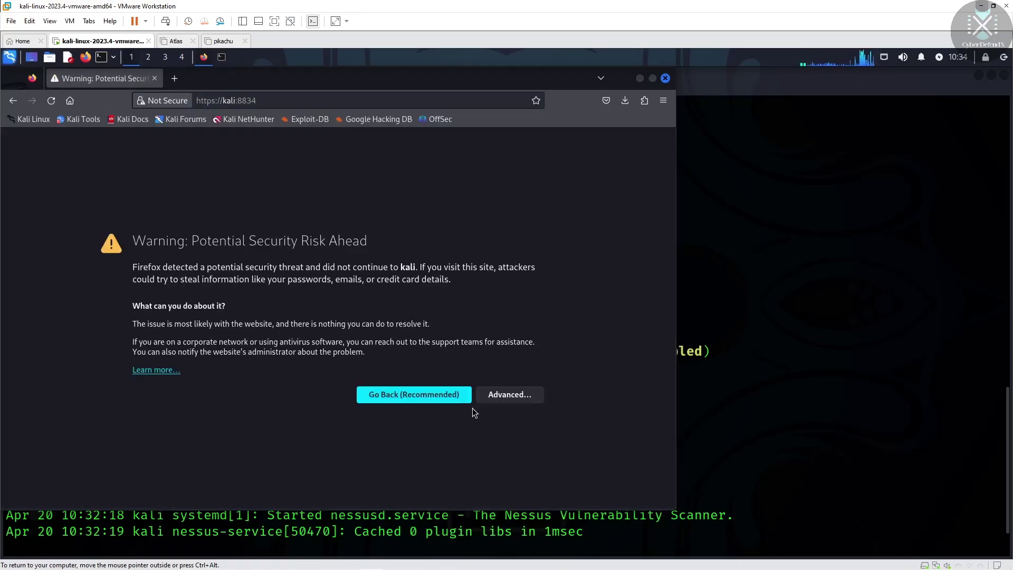
Accept the self-signed certificate risk to reach the Nessus welcome page
left_click(506, 395)
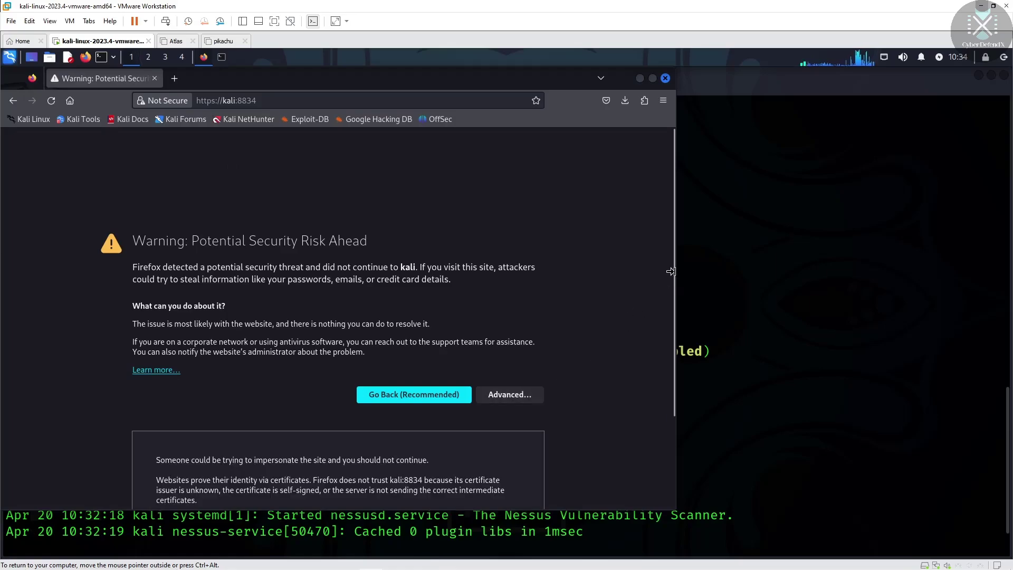
scroll(660, 343, "down", 3)
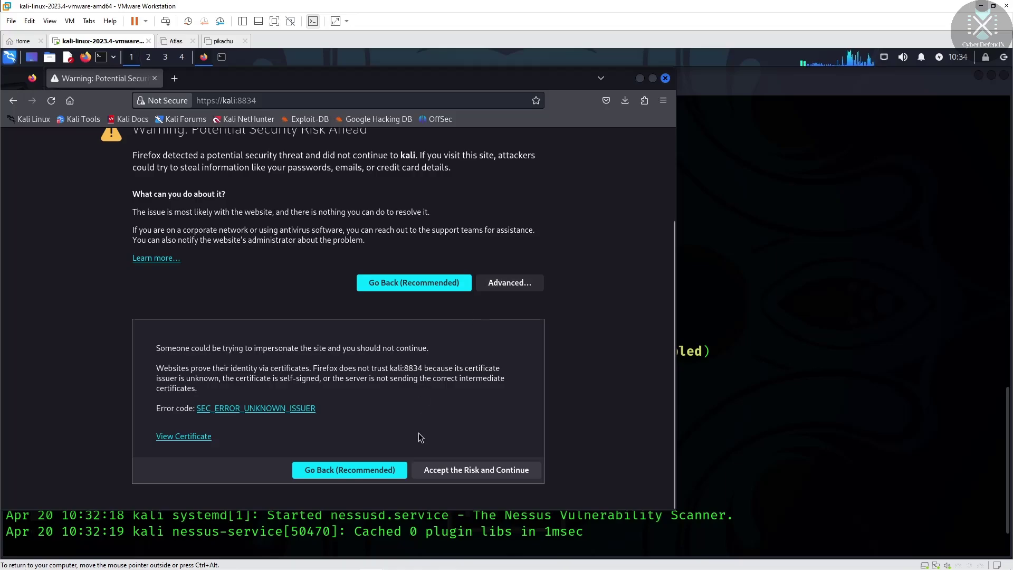
left_click(460, 471)
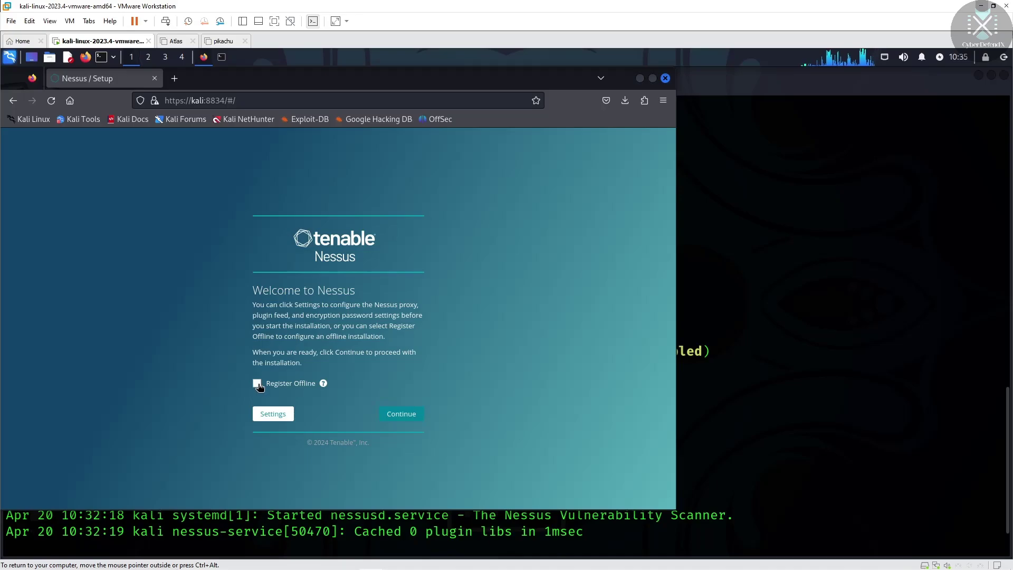
Continue past the welcome screen, pick Register for Nessus Essentials and continue
left_click(402, 414)
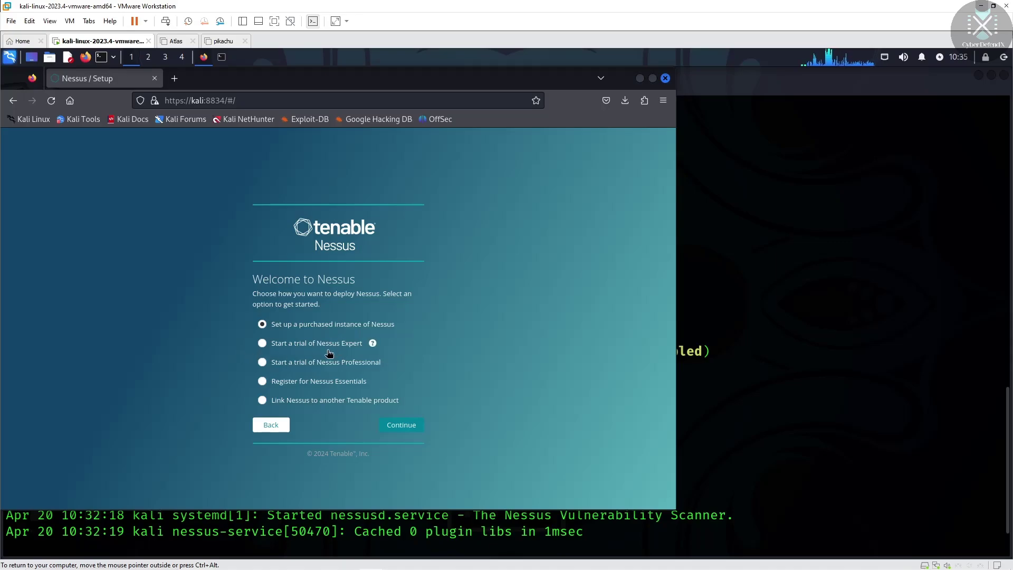
left_click(262, 381)
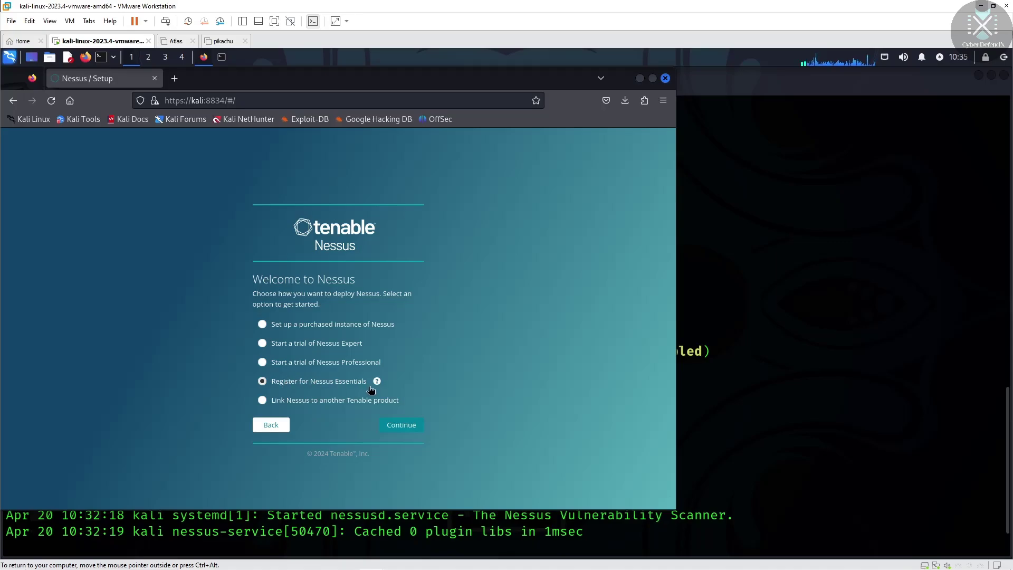
left_click(397, 427)
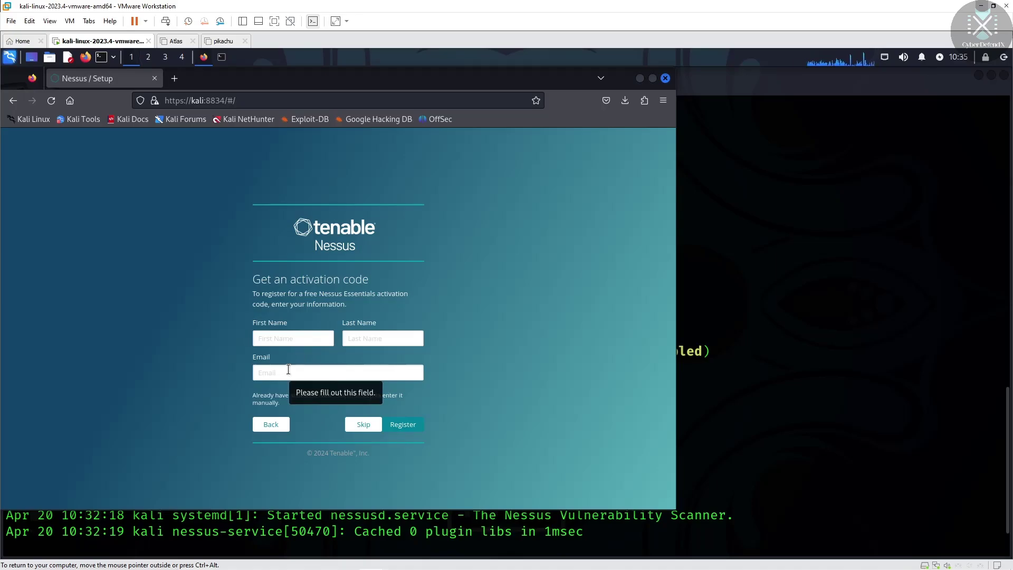
Fill in the registration form starting with the first name, then continue past License Information
left_click(303, 338)
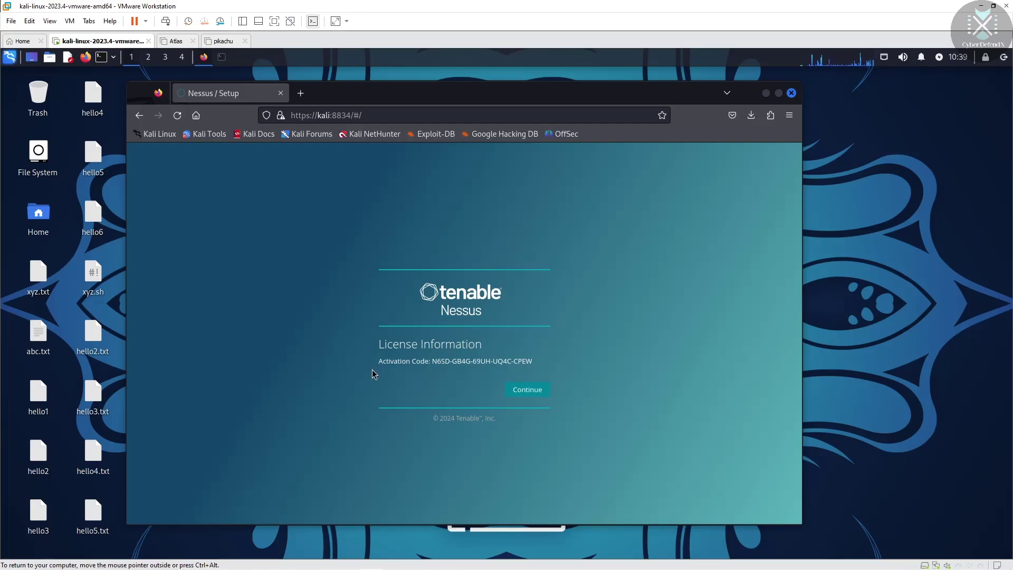
left_click(522, 394)
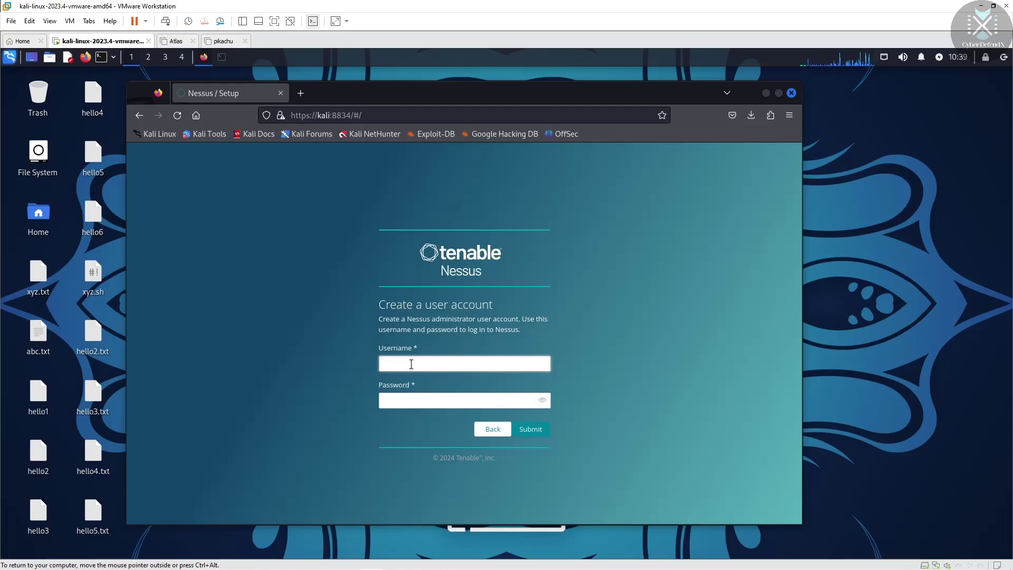
Enter username 'admin' and the account password for the new Nessus administrator, correcting a mistyped password
type("admin")
left_click(423, 400)
type("admin")
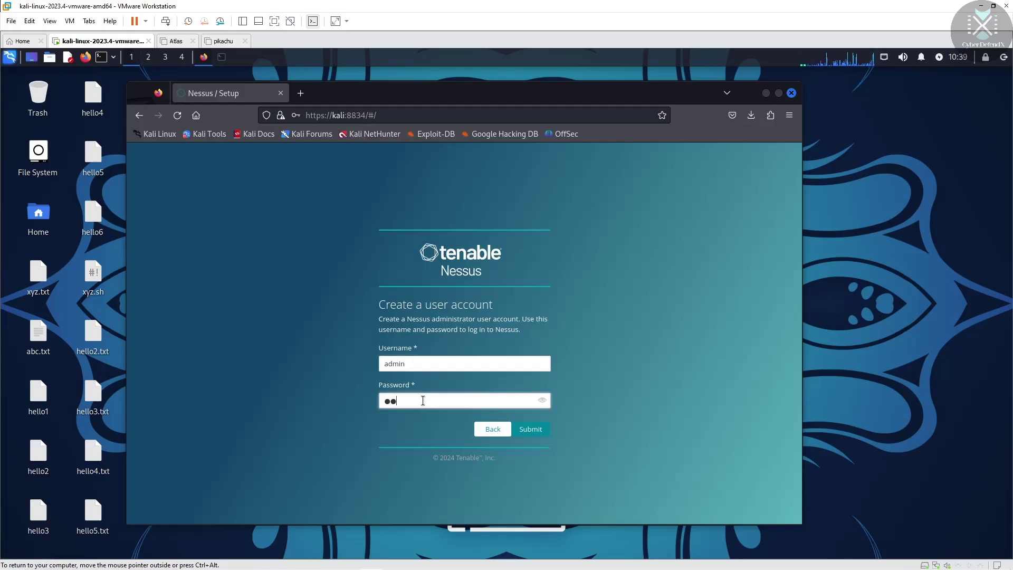
type("admin")
key("BackSpace")
key("BackSpace")
key("BackSpace")
key("BackSpace")
key("BackSpace")
key("BackSpace")
key("BackSpace")
key("BackSpace")
key("BackSpace")
key("BackSpace")
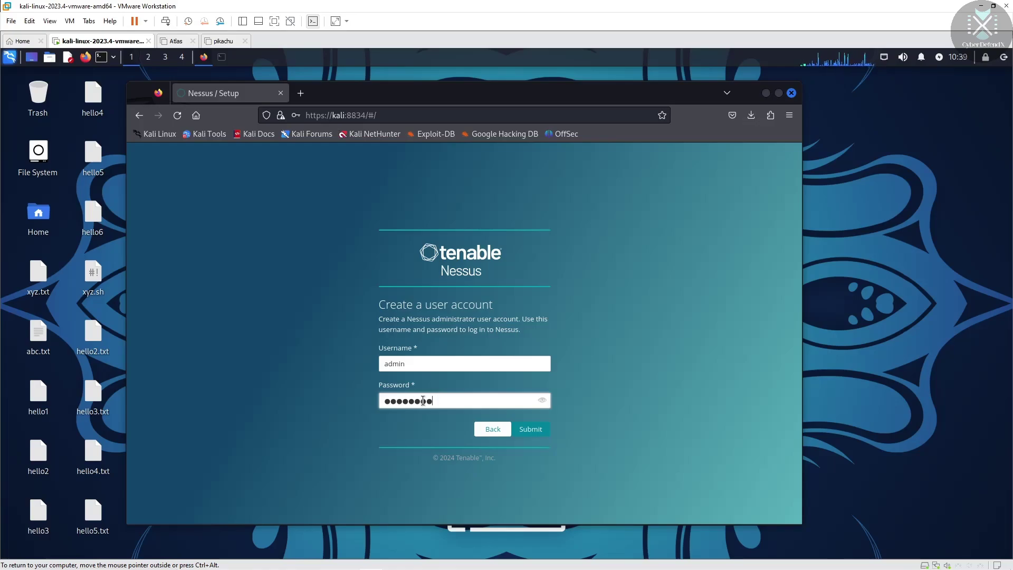
type("admin123")
Submit the admin account and save the Nessus login in Firefox's password prompt
left_click(521, 430)
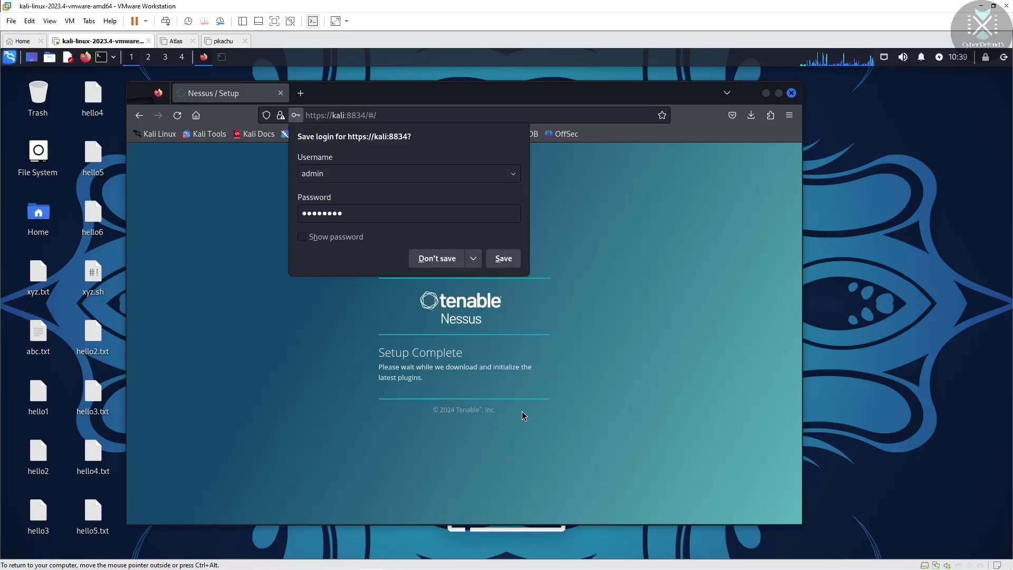
left_click(504, 259)
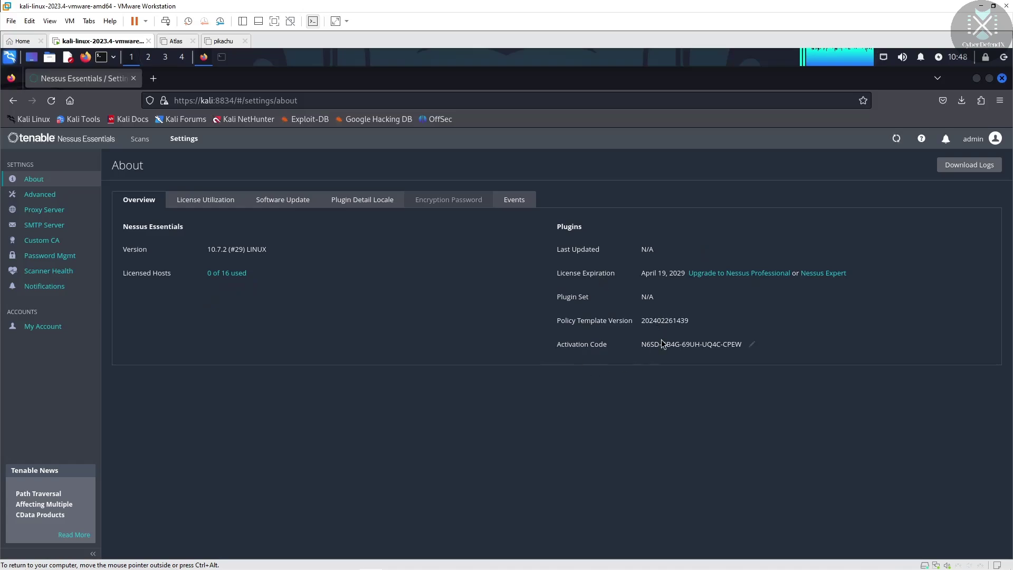
Select and then deselect the Plugins details text on the About page
left_click_drag(702, 343, 783, 349)
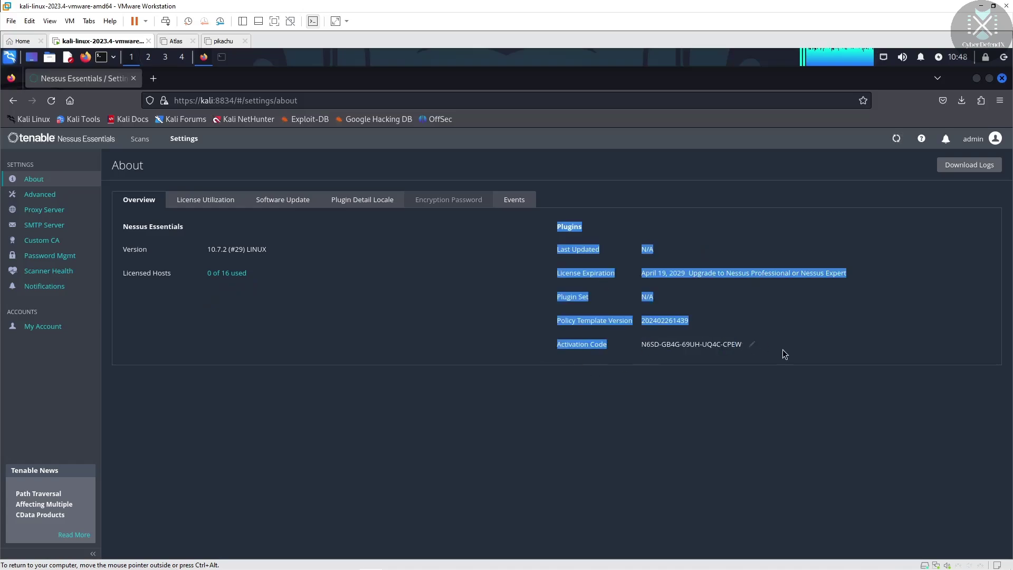
left_click(781, 311)
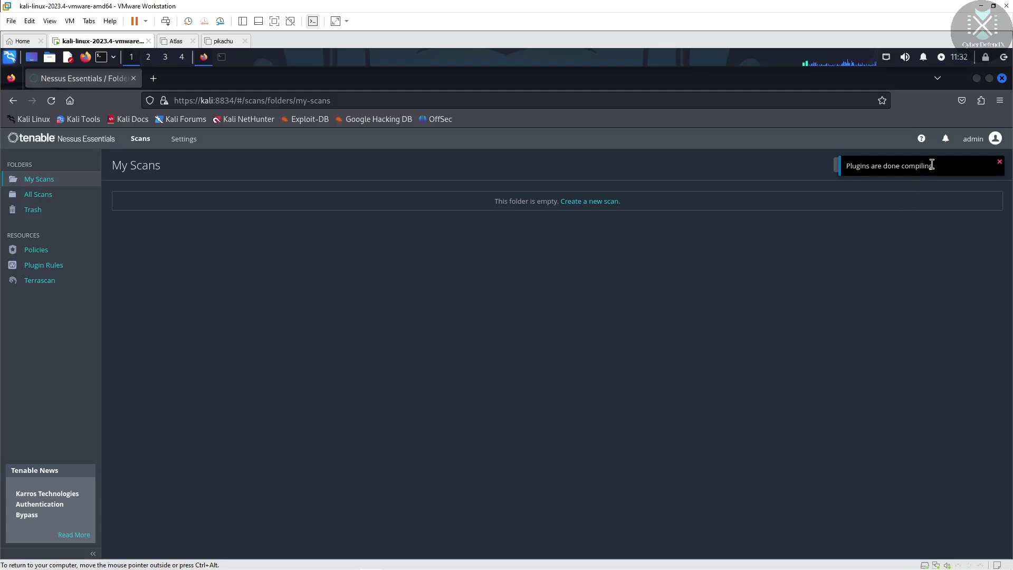
Dismiss the plugins notice, abandon a new scans folder, and bring up the New Scan templates
left_click(1000, 163)
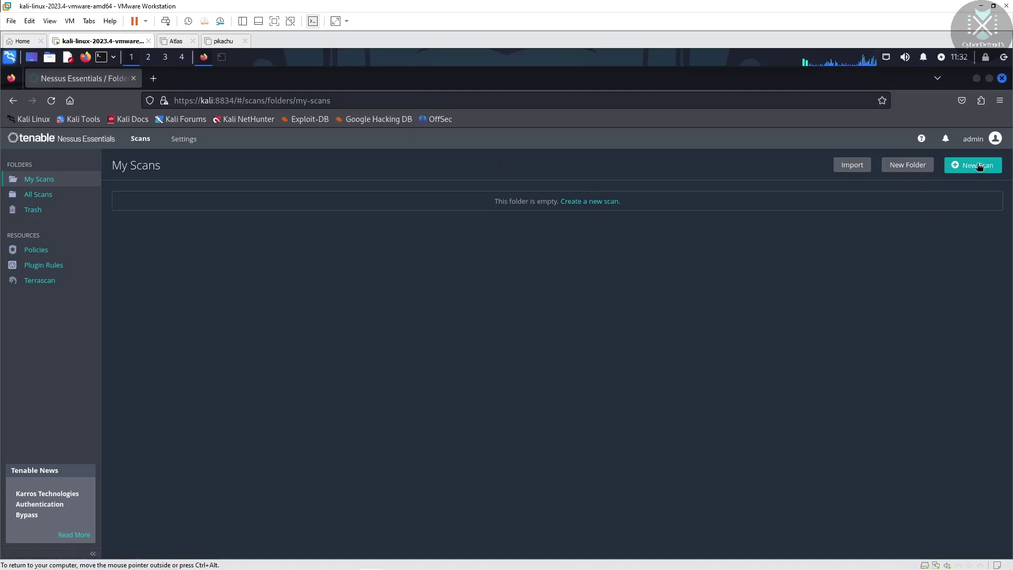
left_click(906, 166)
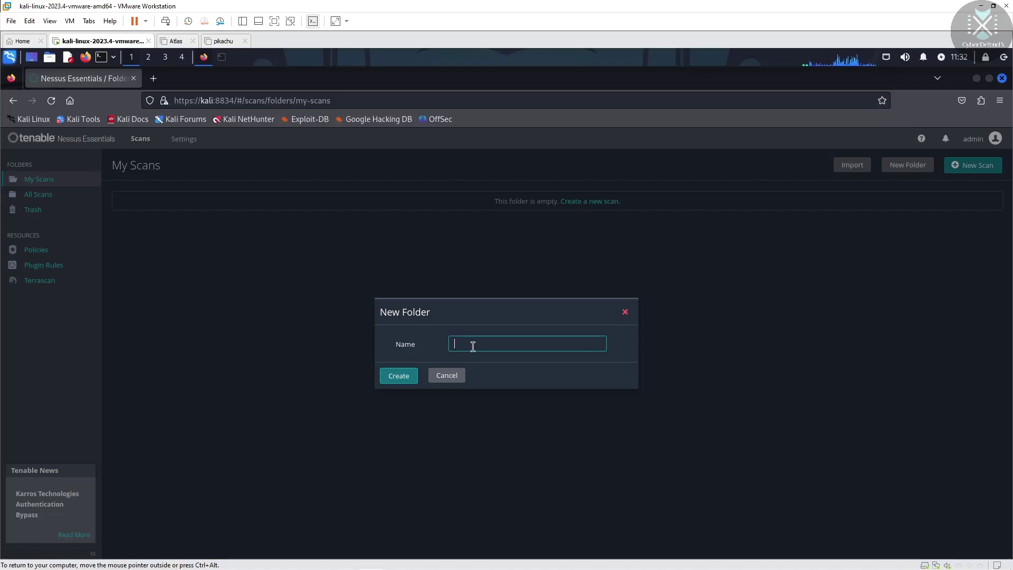
left_click(625, 312)
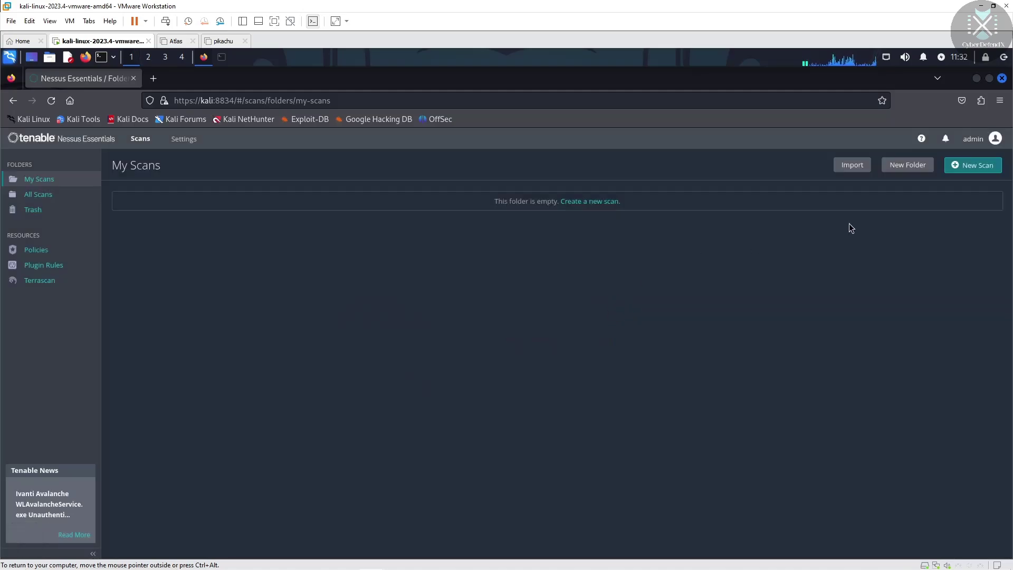
left_click(974, 165)
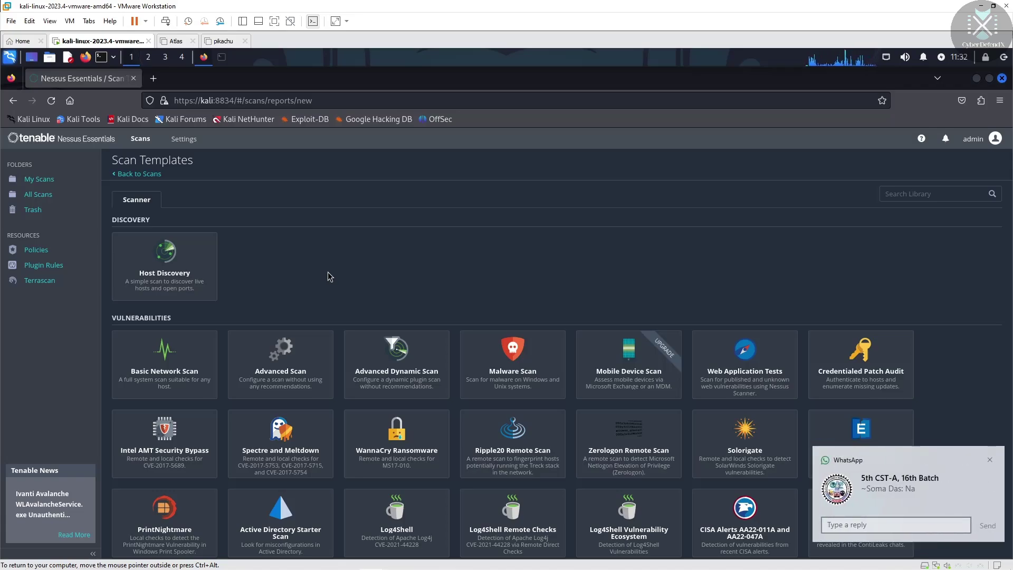
Dismiss the chat popup and browse the Discovery, Vulnerabilities and Compliance scan templates
left_click(989, 460)
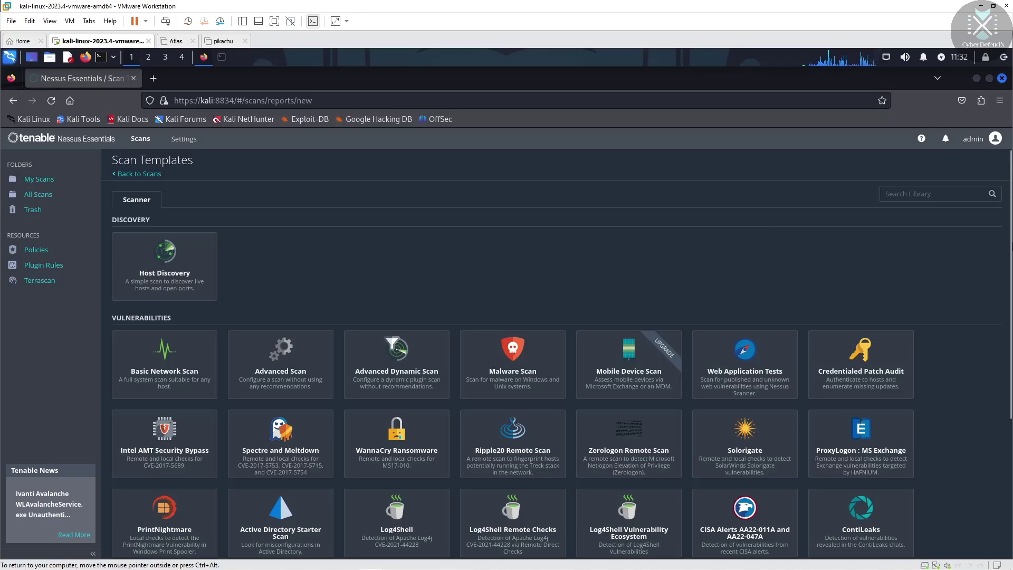
left_click_drag(1010, 235, 1004, 265)
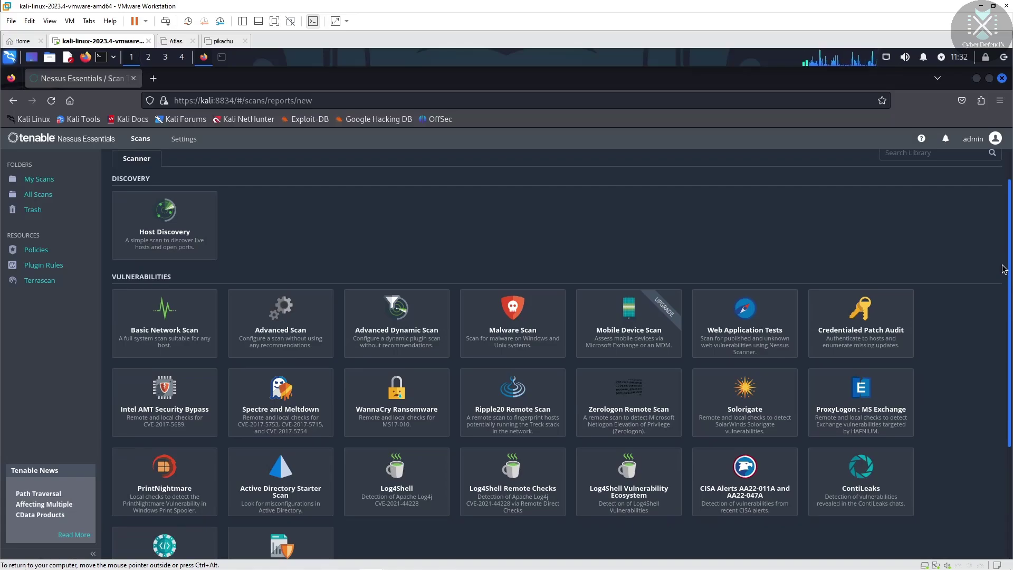
scroll(581, 266, "down", 2)
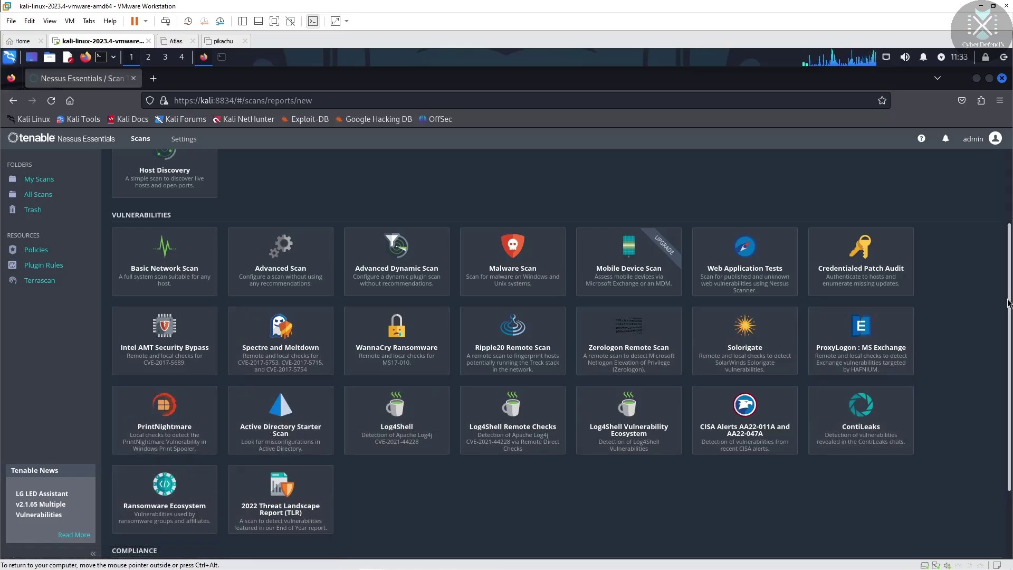
left_click_drag(1008, 303, 1008, 384)
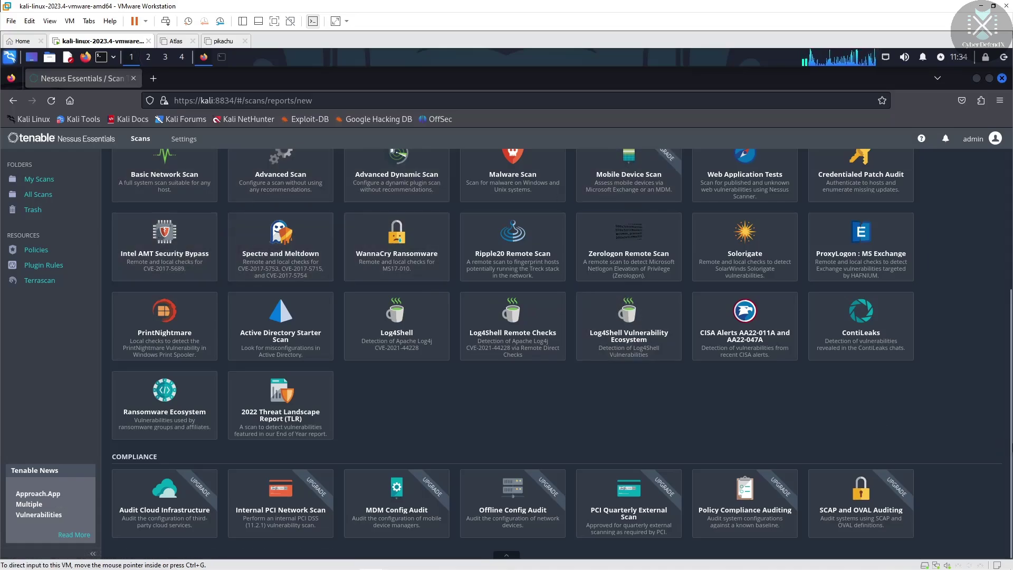
left_click_drag(1010, 448, 1010, 241)
scroll(981, 351, "down", 5)
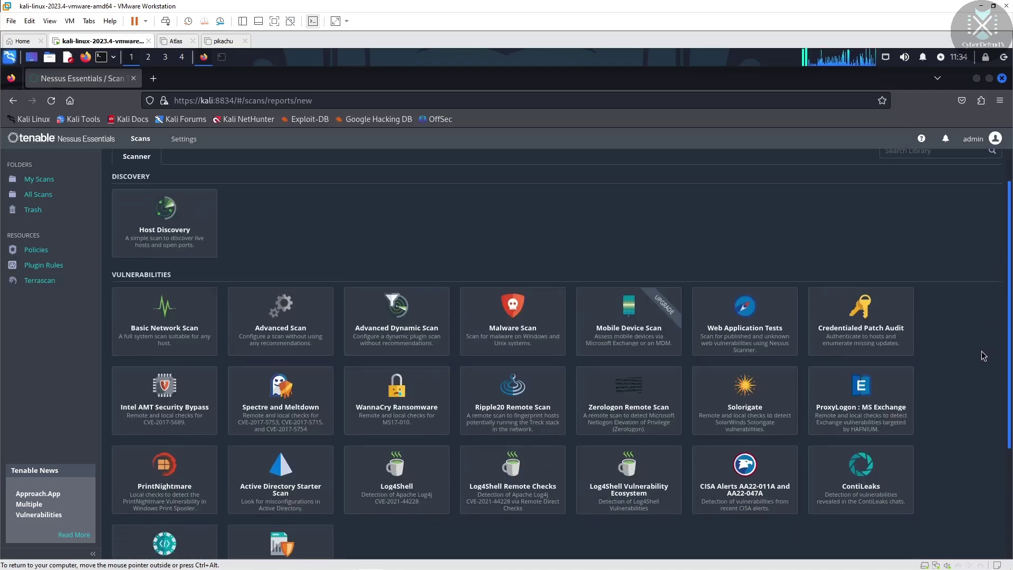
scroll(957, 475, "down", 1)
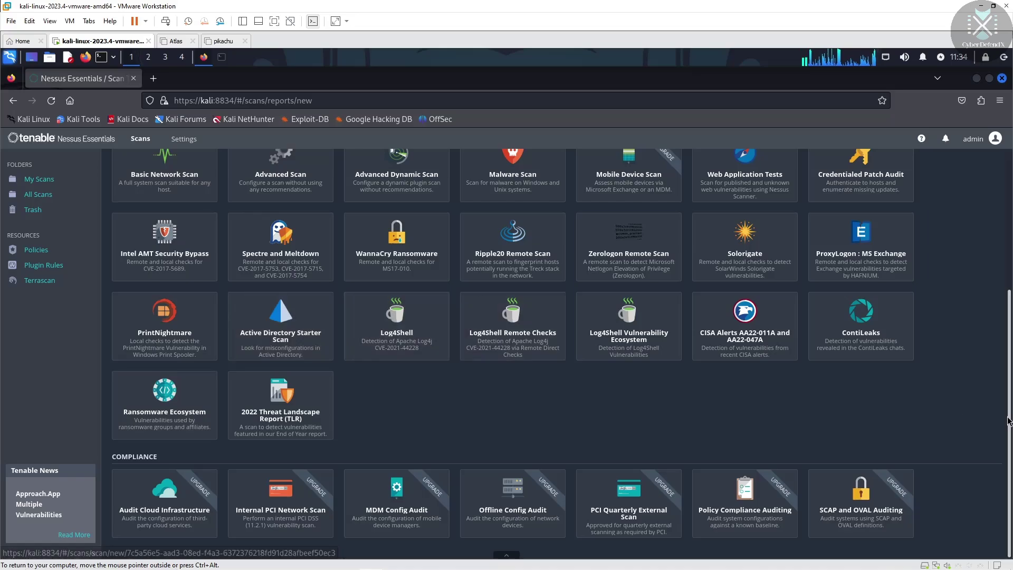
left_click_drag(1009, 379, 1007, 158)
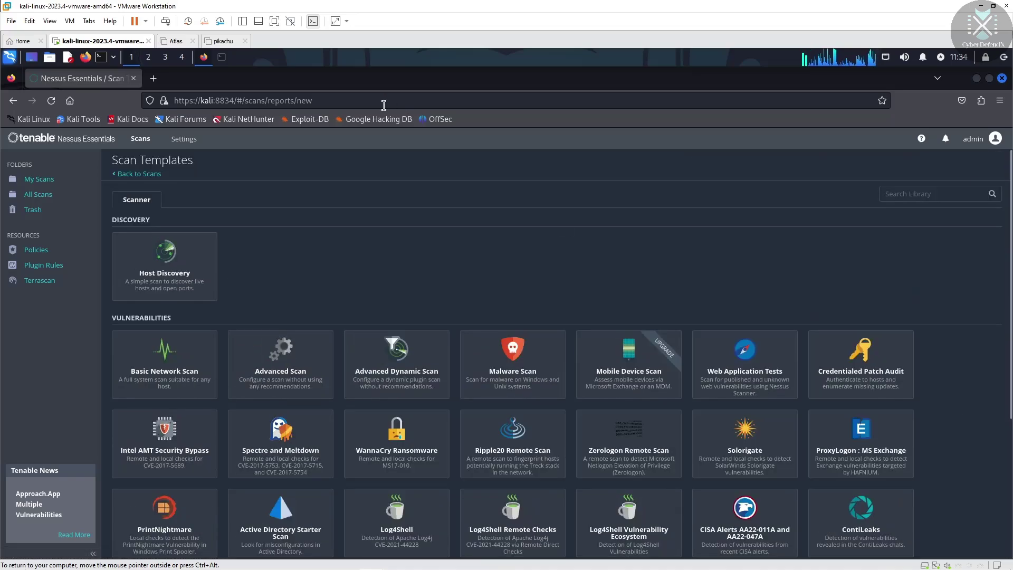
Search Google for 'nessus price' in a new Firefox tab
left_click(153, 79)
left_click(191, 100)
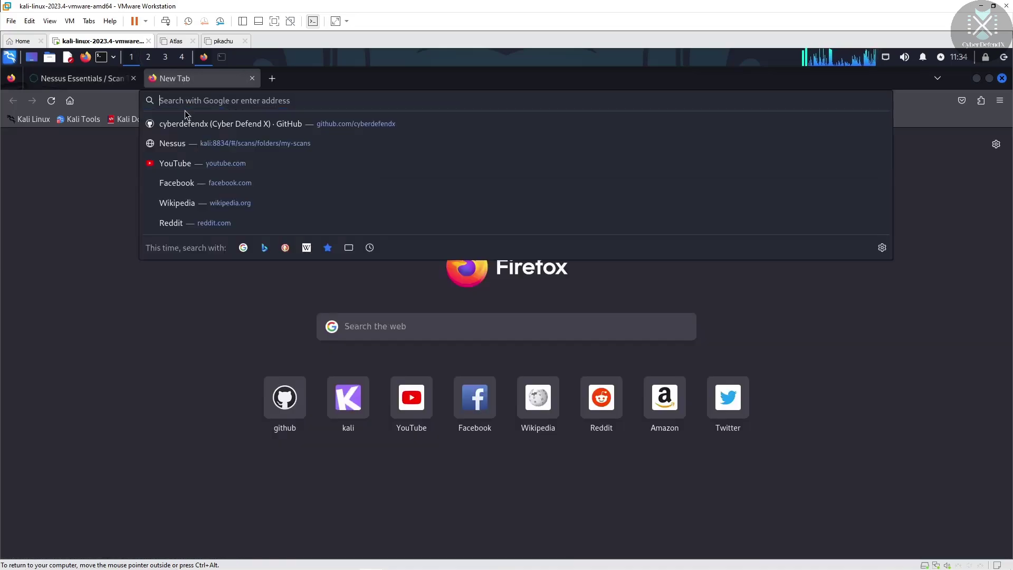
type("n")
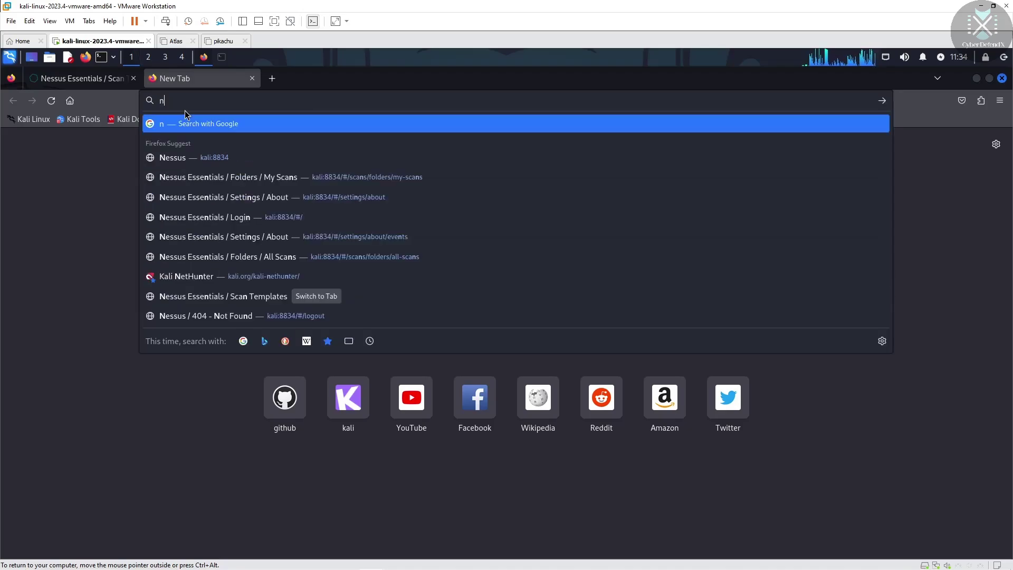
type("ess")
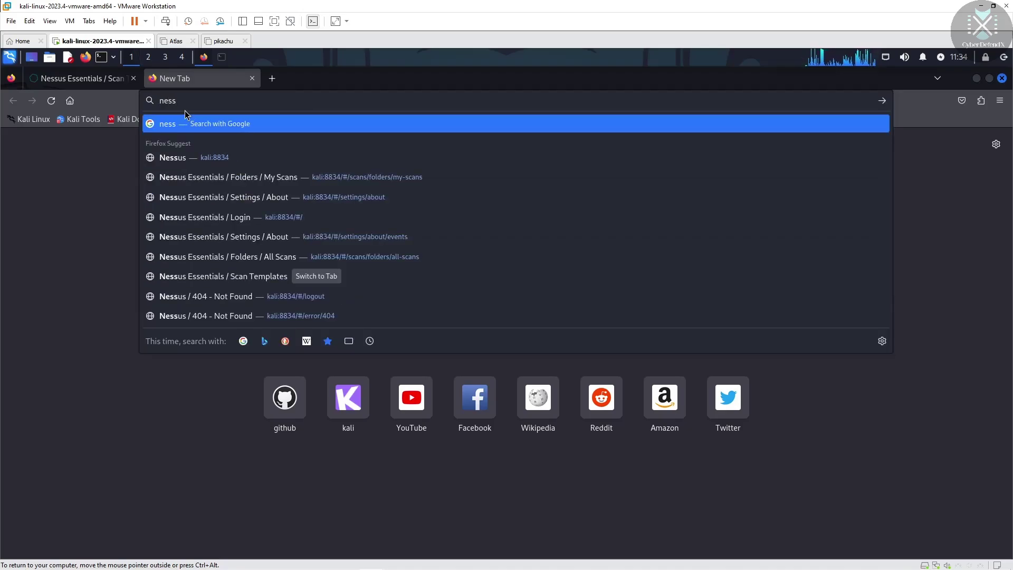
type("us")
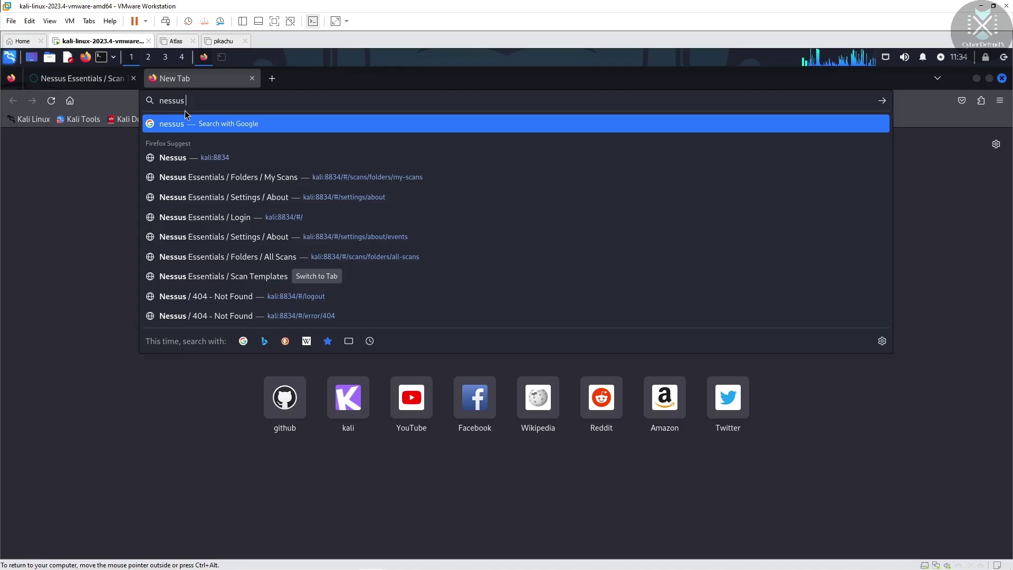
type(" p")
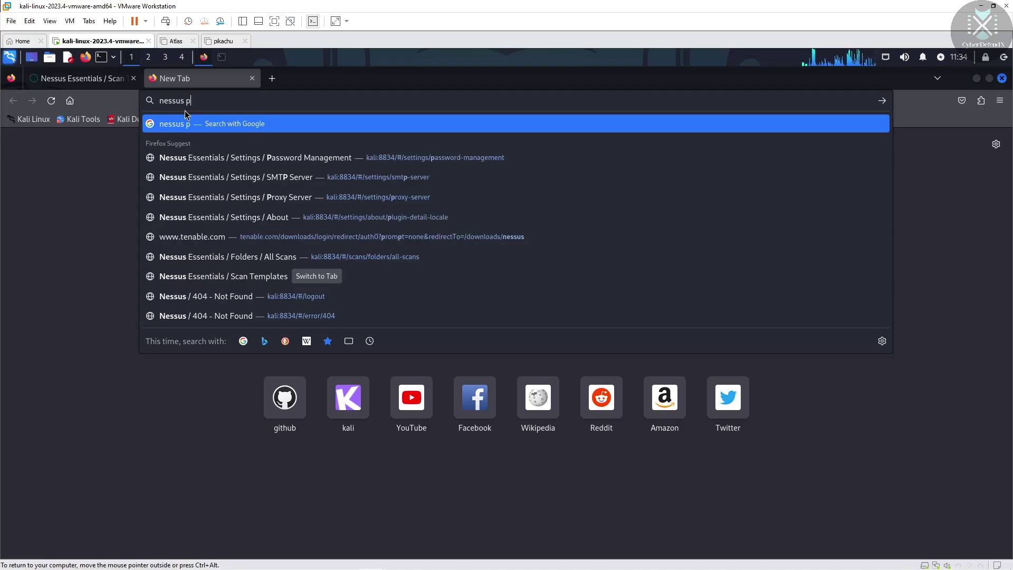
type("rice")
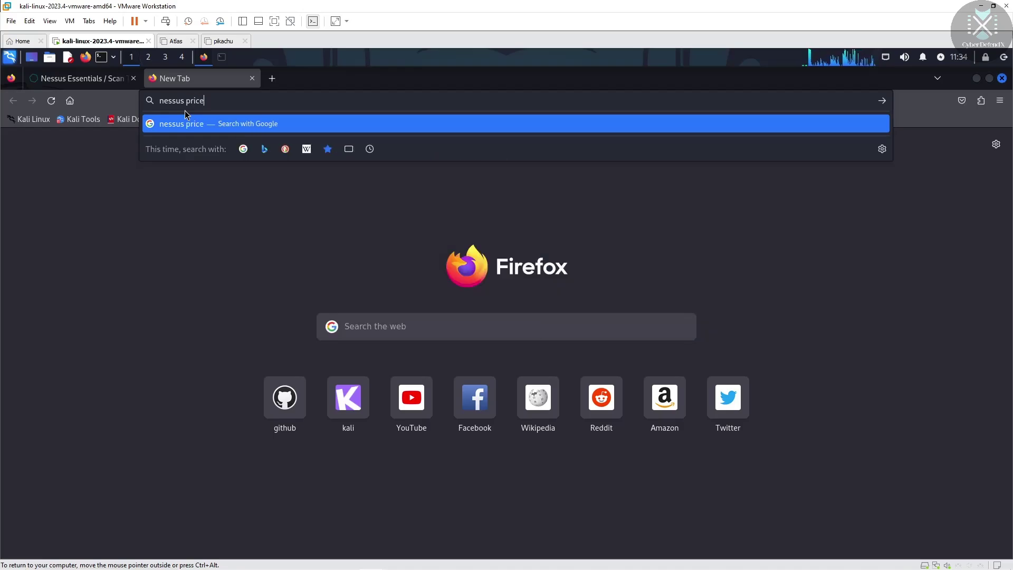
key("Return")
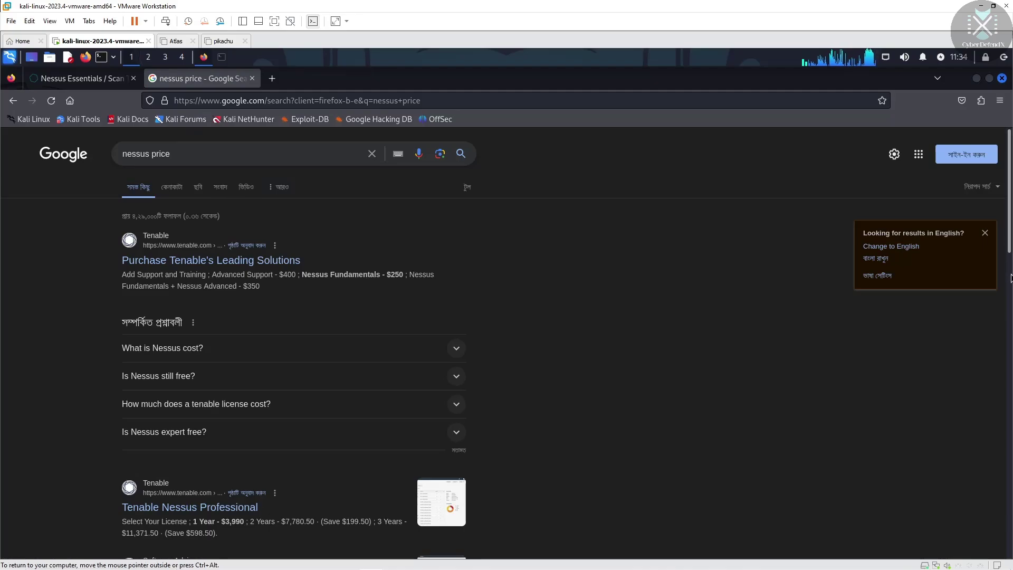
Browse the Nessus pricing results, then switch back to the Nessus Essentials tab
scroll(1010, 300, "down", 1)
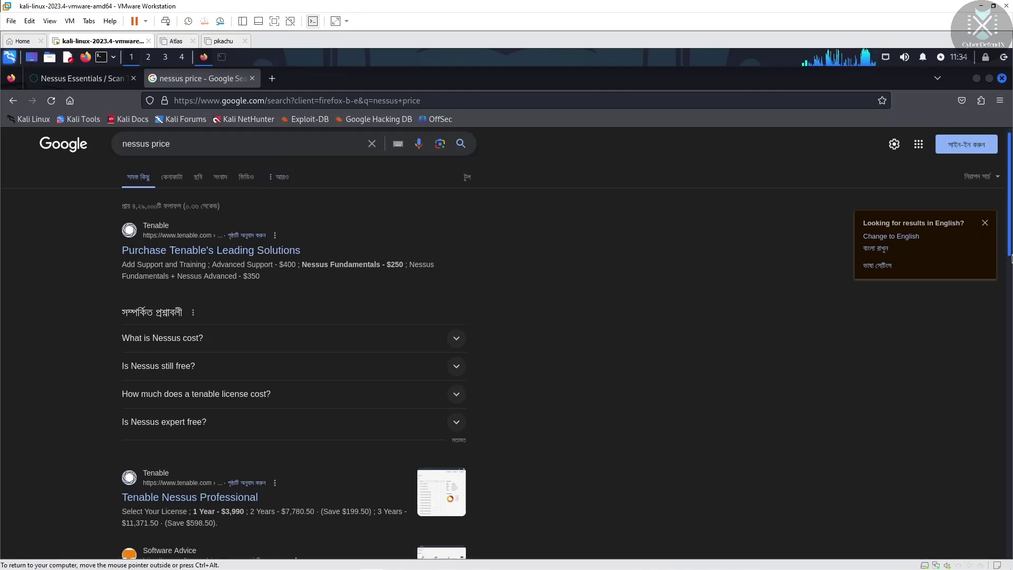
scroll(1011, 299, "down", 3)
scroll(1011, 306, "down", 1)
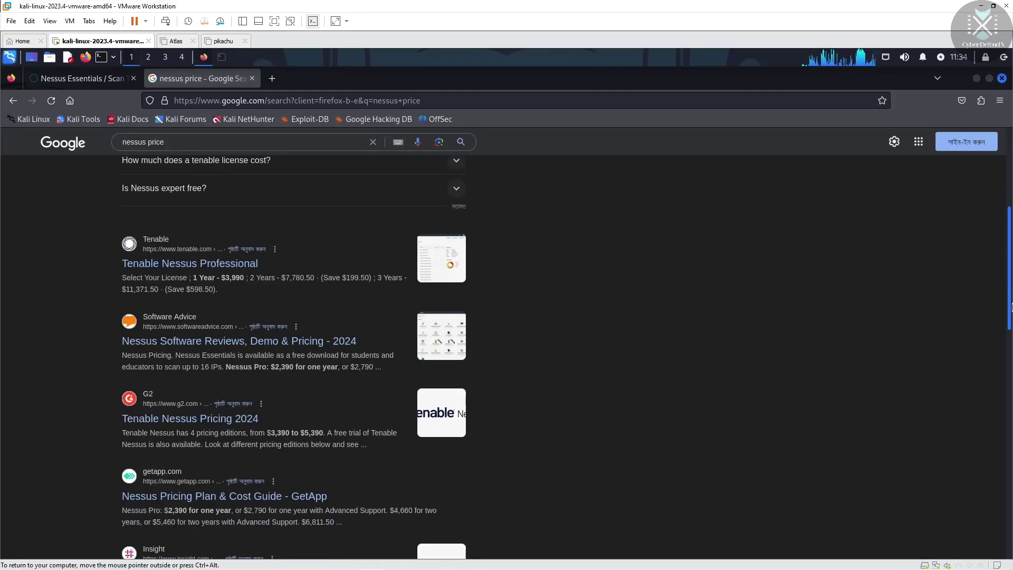
scroll(1011, 217, "up", 4)
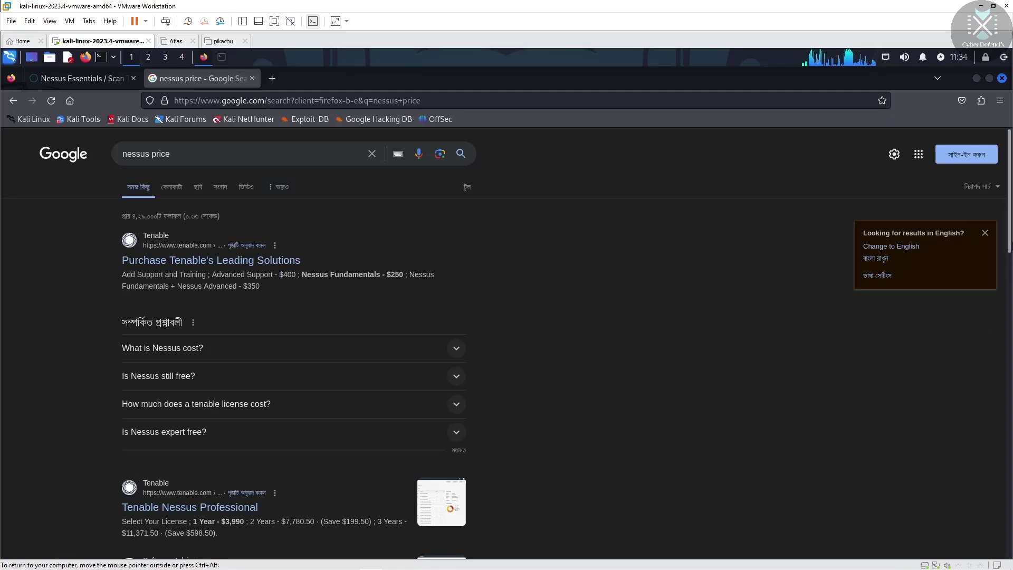
scroll(1011, 264, "down", 2)
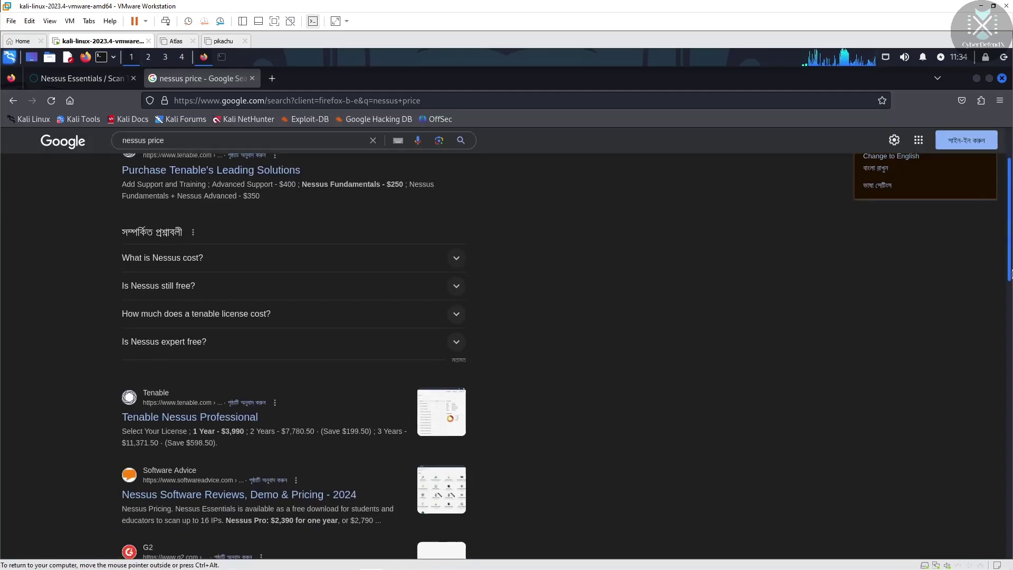
scroll(1011, 274, "down", 2)
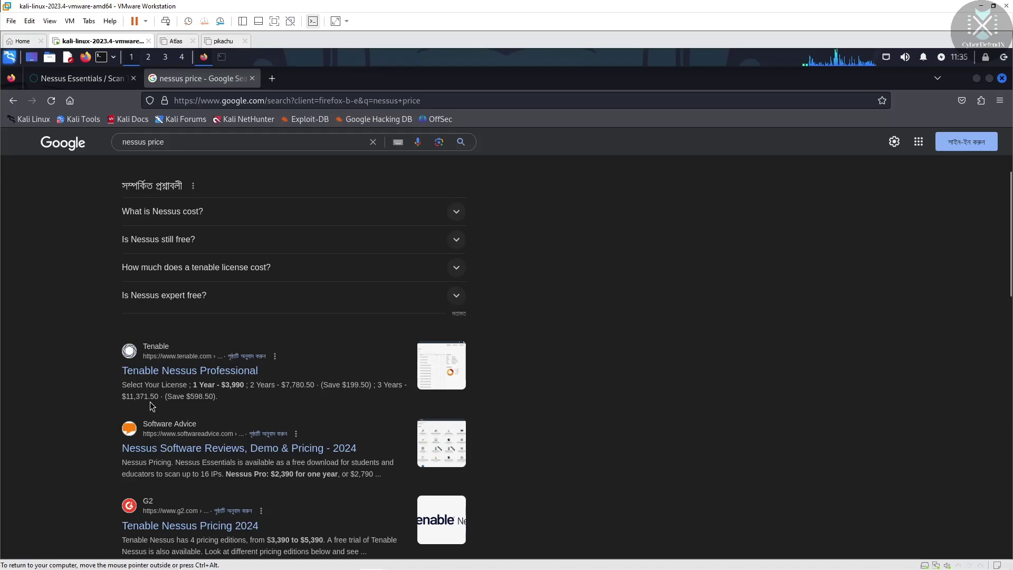
scroll(1007, 246, "up", 1)
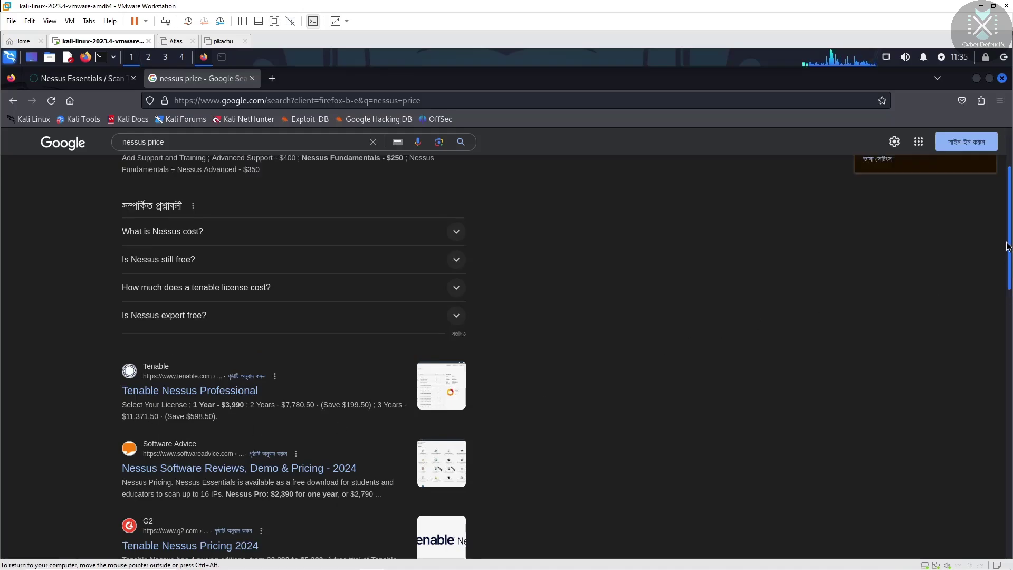
left_click_drag(1007, 246, 1011, 213)
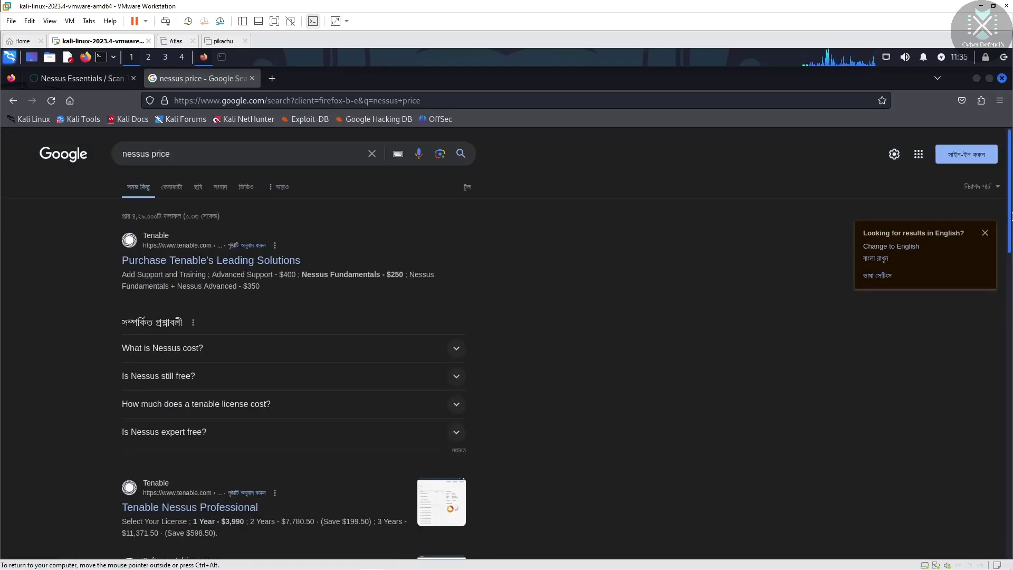
scroll(1010, 251, "down", 3)
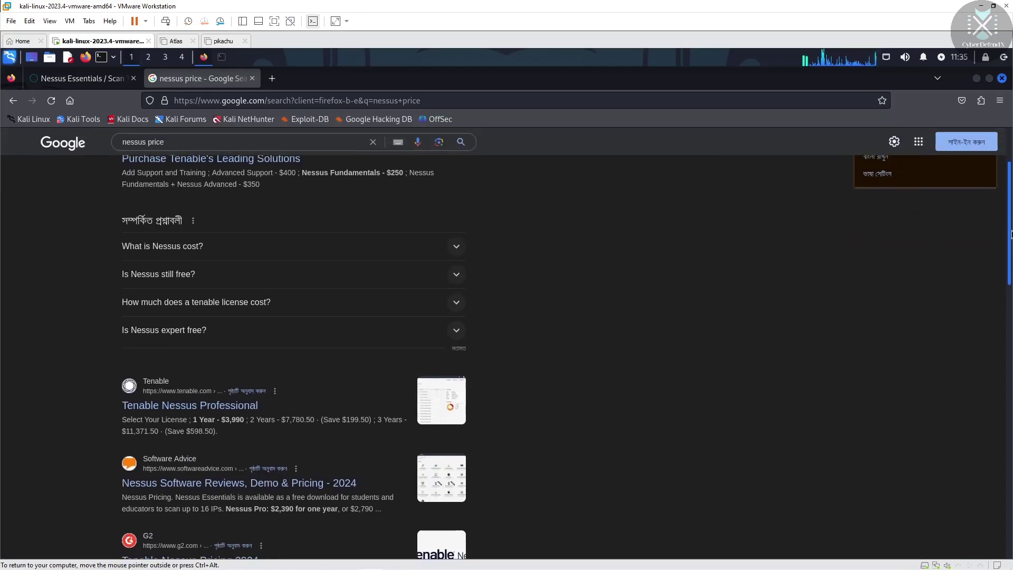
scroll(1009, 251, "up", 3)
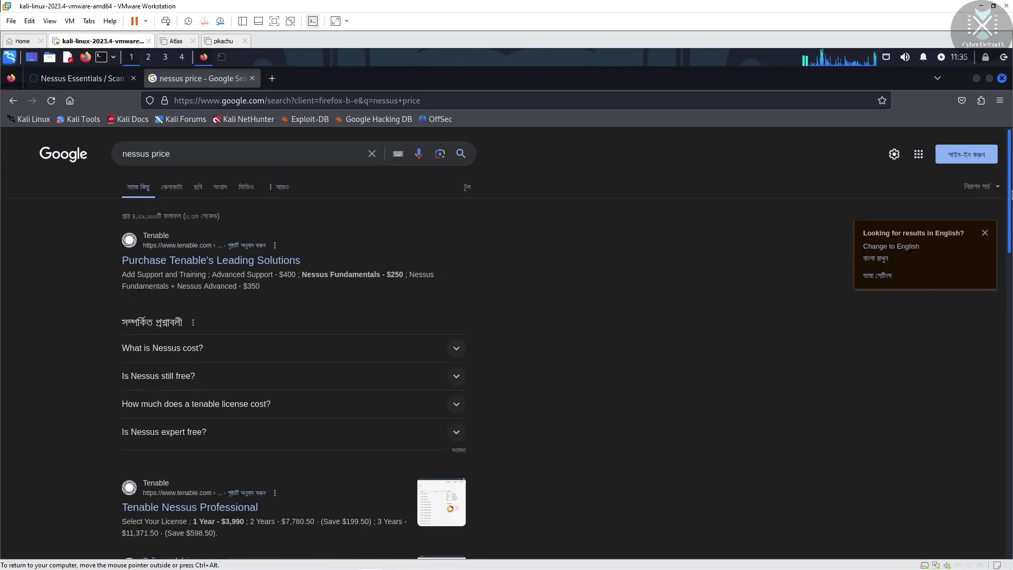
left_click(85, 78)
Close the Google results tab and choose the Advanced Scan template under Vulnerabilities
left_click(253, 78)
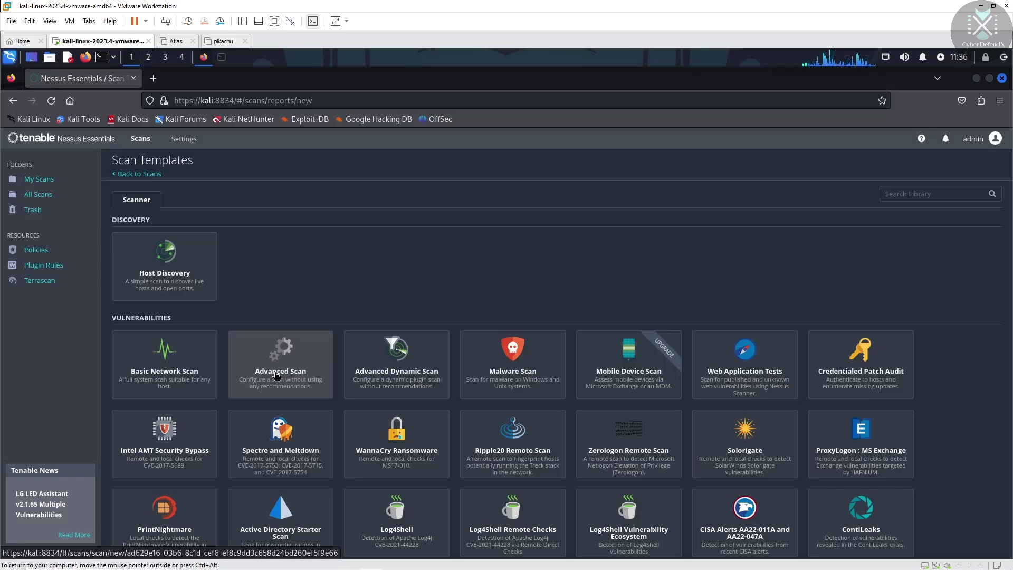
left_click(276, 374)
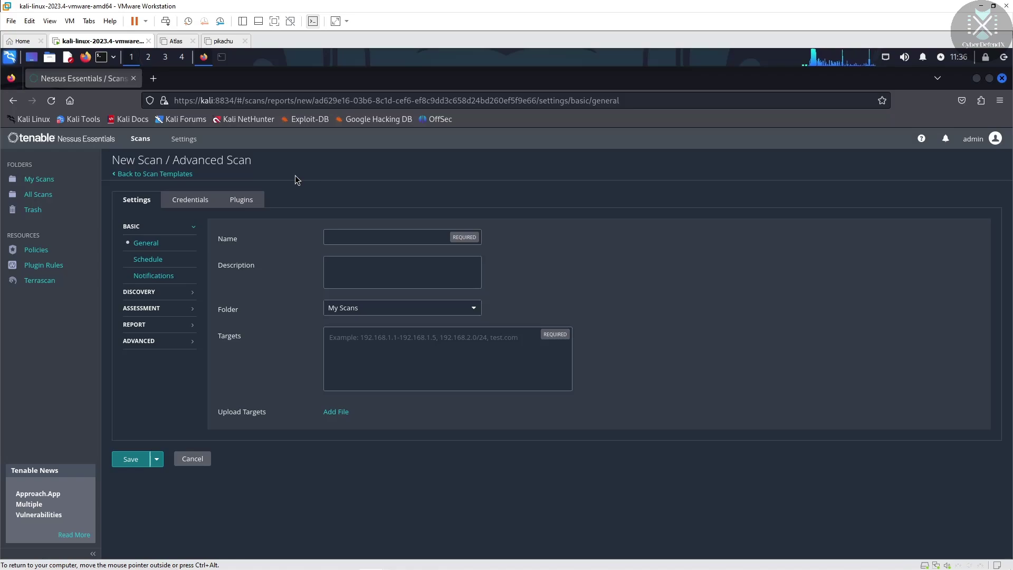
Power on the Metasploitable2-Linux virtual machine from the VMware Library
left_click(26, 40)
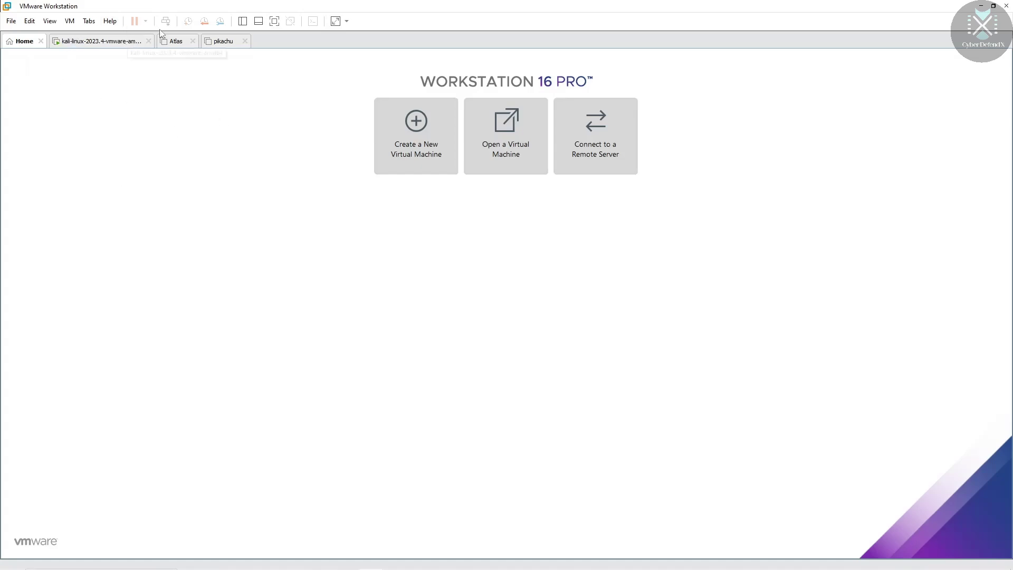
left_click(243, 21)
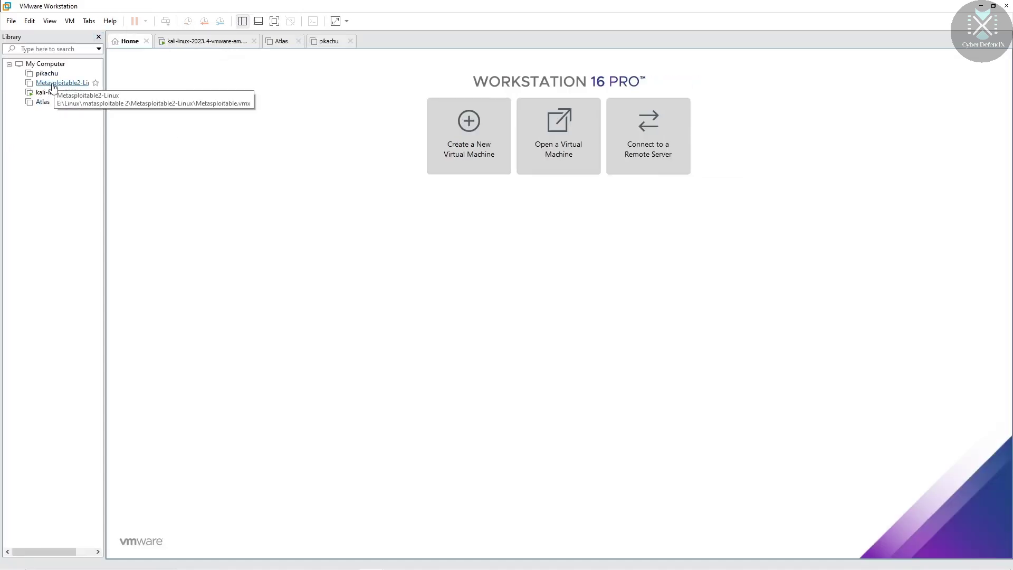
left_click(53, 83)
double_click(53, 84)
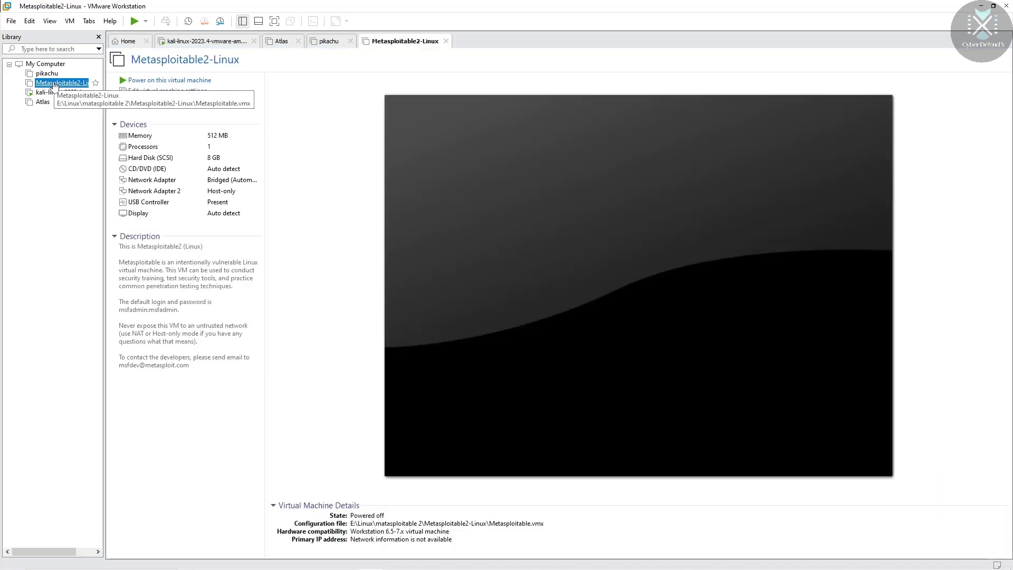
left_click(169, 81)
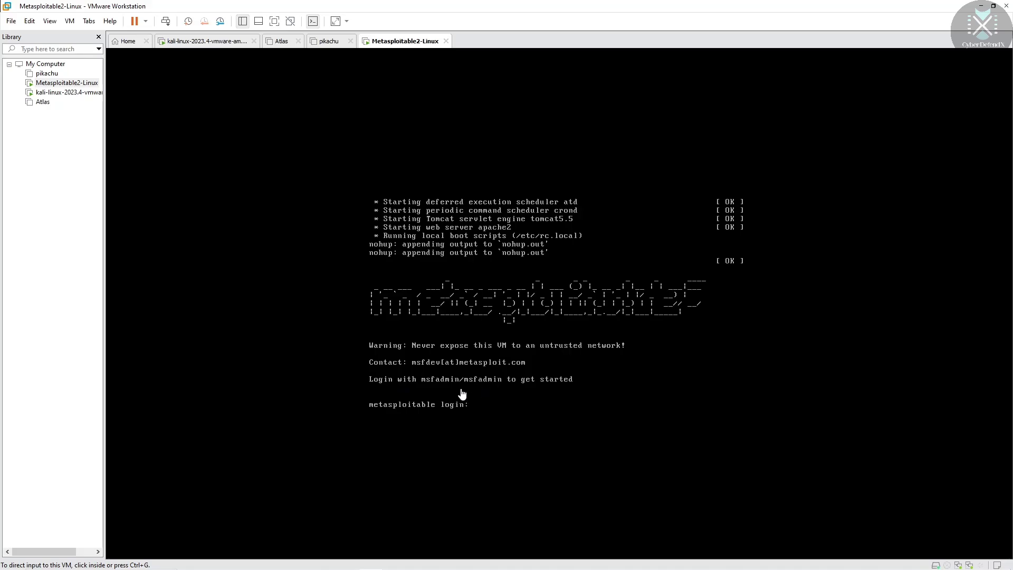
Log into the Metasploitable2 console with the msfadmin account
left_click(485, 410)
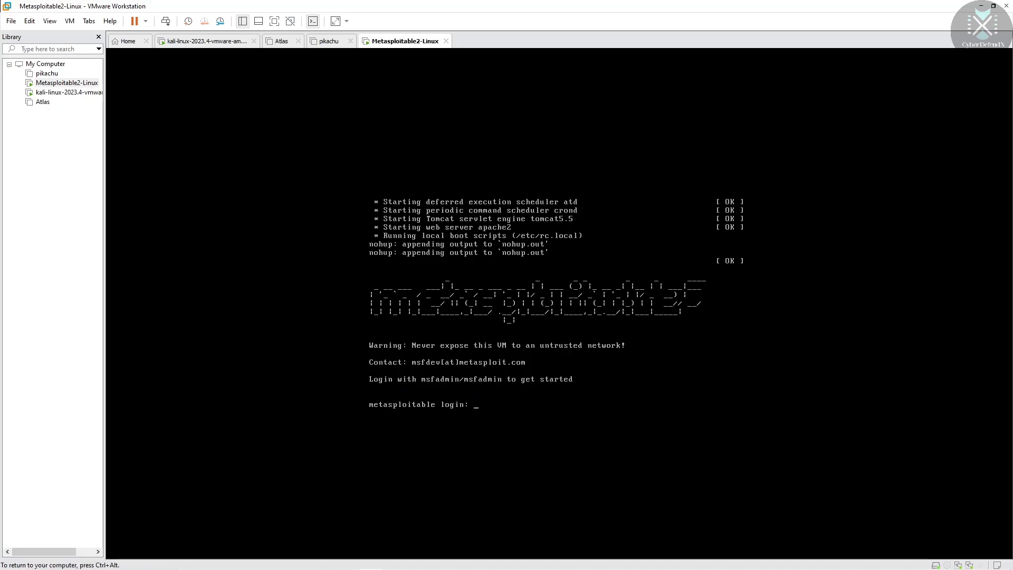
type("msfadmin")
key("Return")
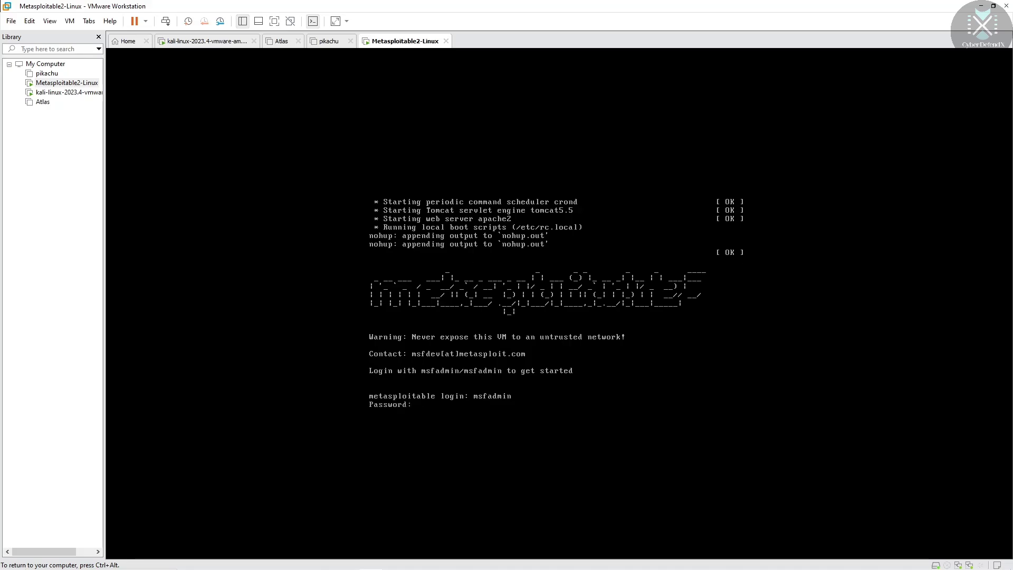
key("Return")
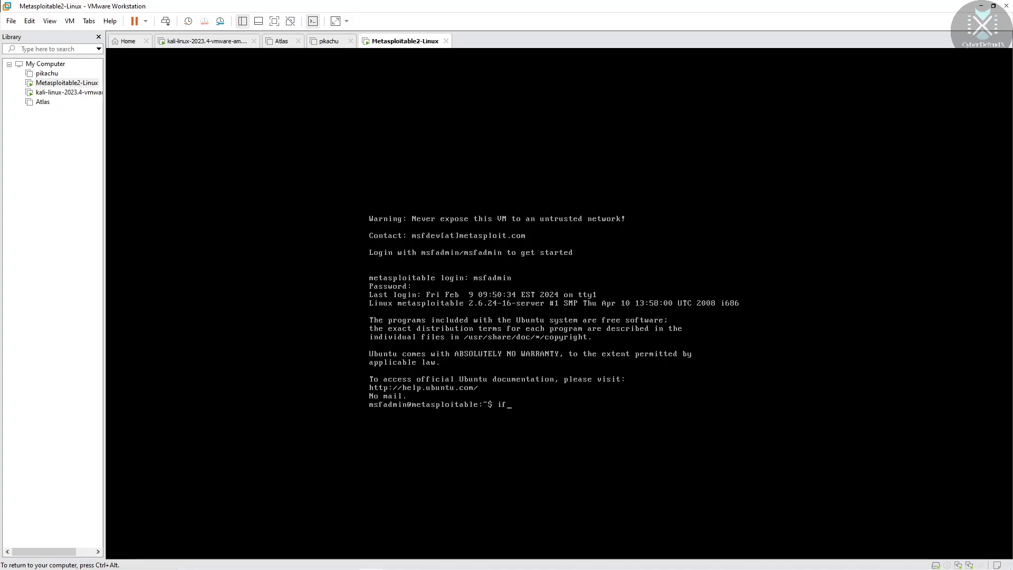
Run ifconfig to show eth0's address 192.168.0.106, then release input from the VM
type("nfig")
key("Return")
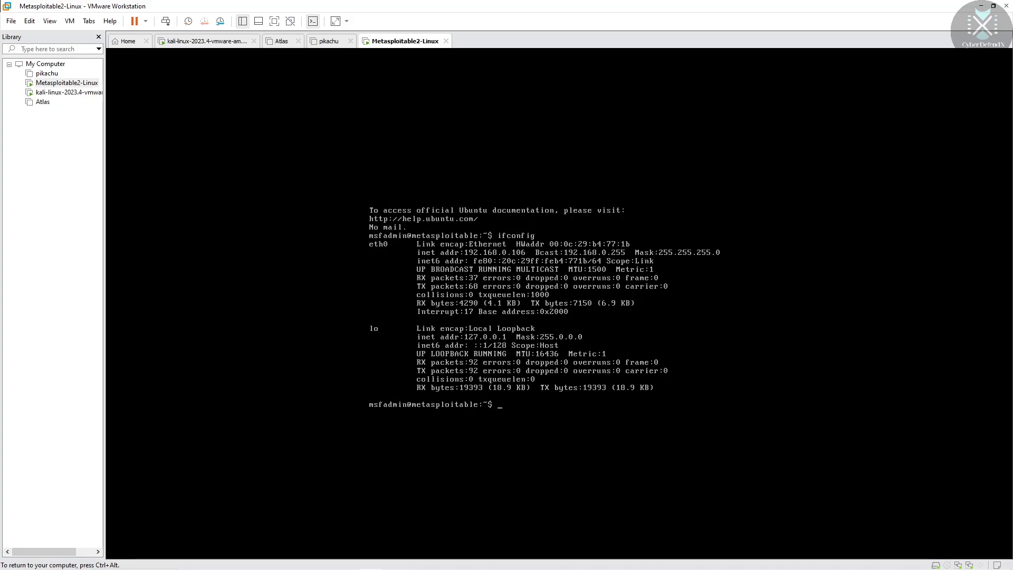
key("ctrl+alt")
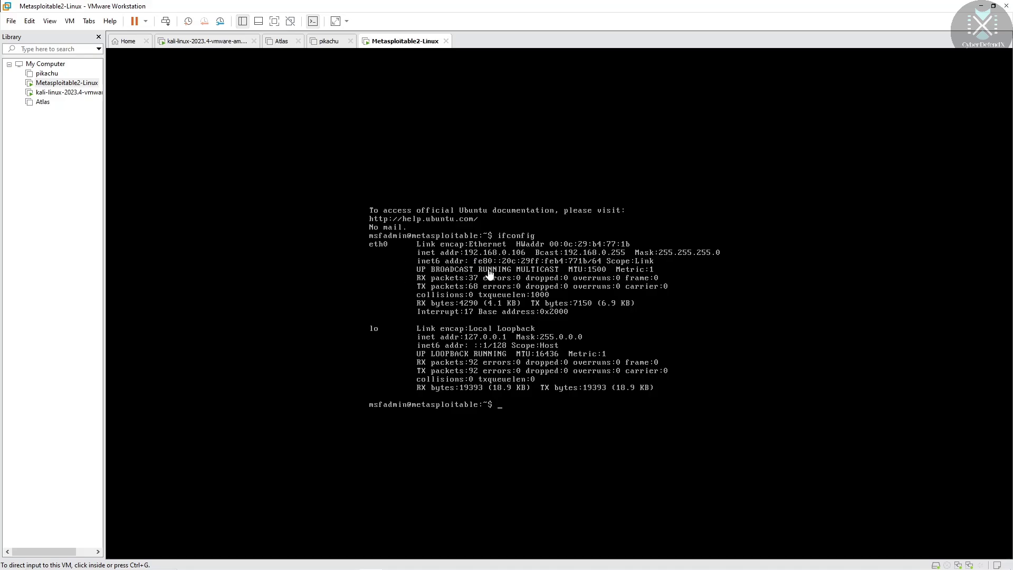
On the Kali scan form, set both Name and Description to 'new scan'
left_click(200, 43)
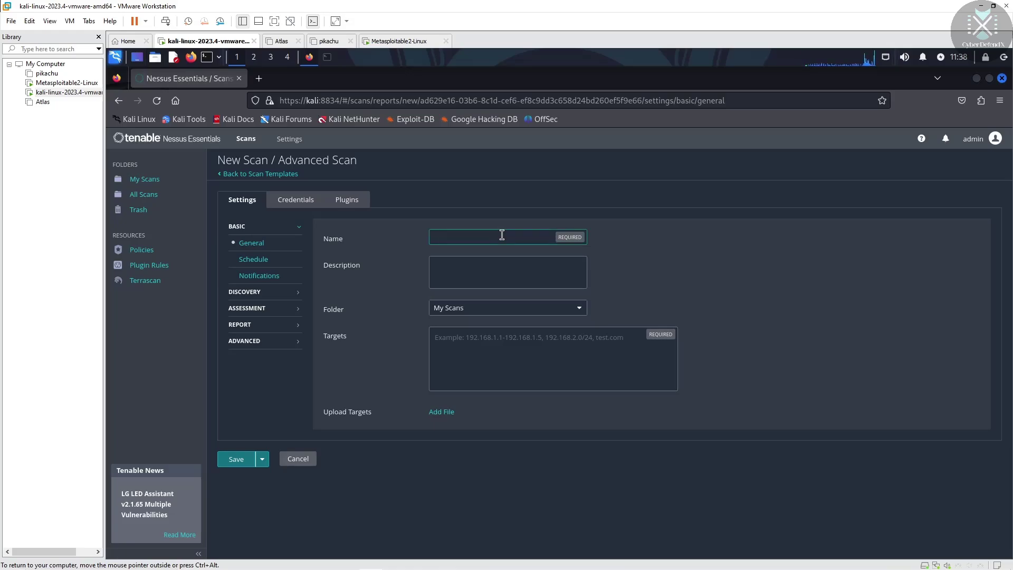
type("new")
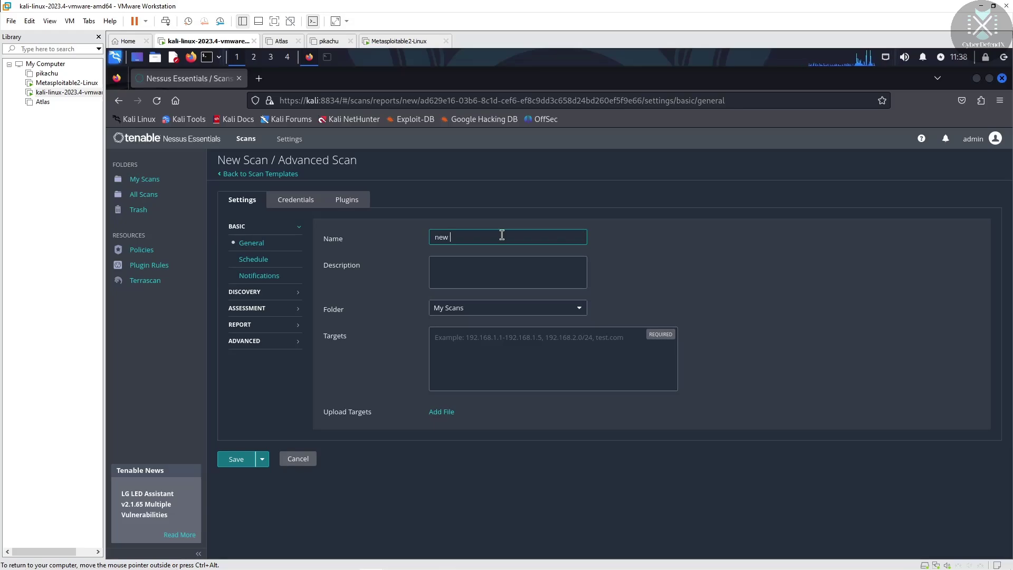
type(" scan")
left_click(480, 269)
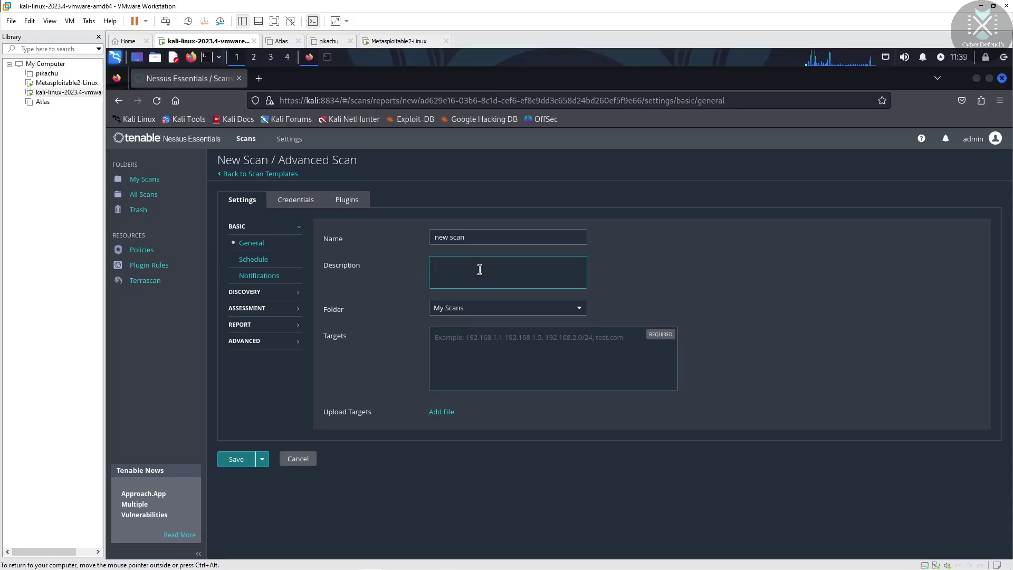
type("new scan")
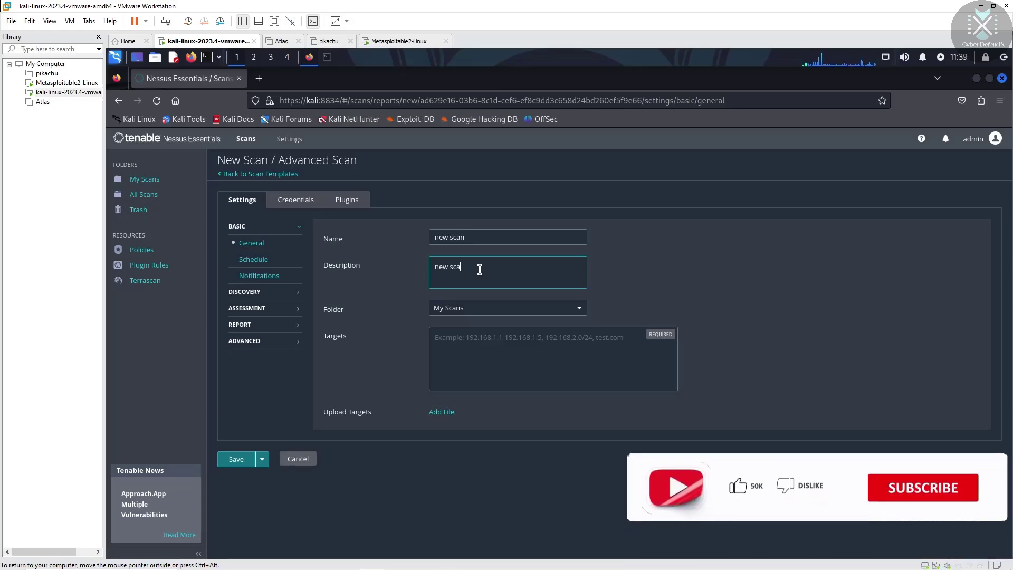
Start the Targets entry with 192 after checking the Metasploitable machine's IP address
left_click(485, 341)
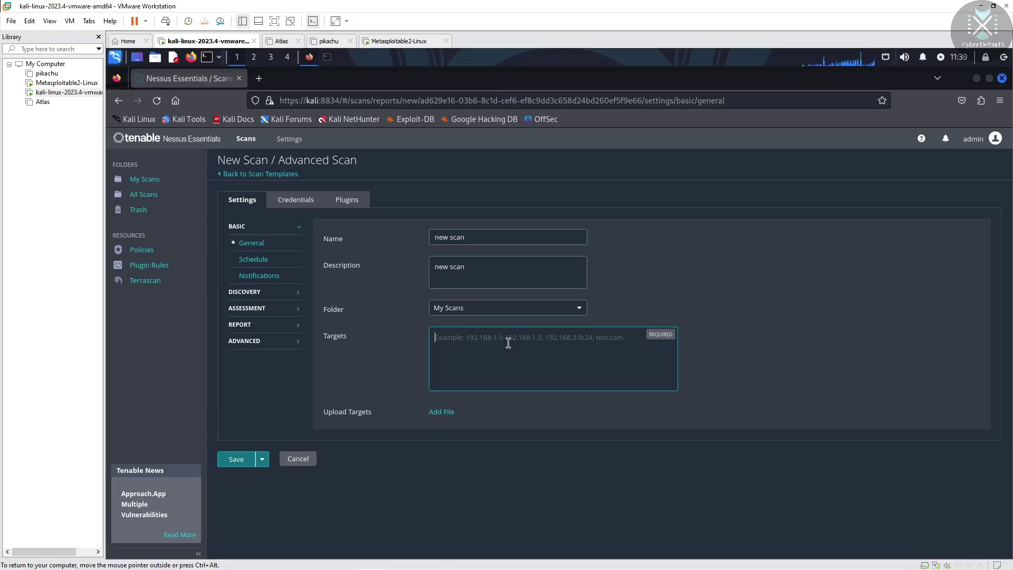
type("192.168.0.106")
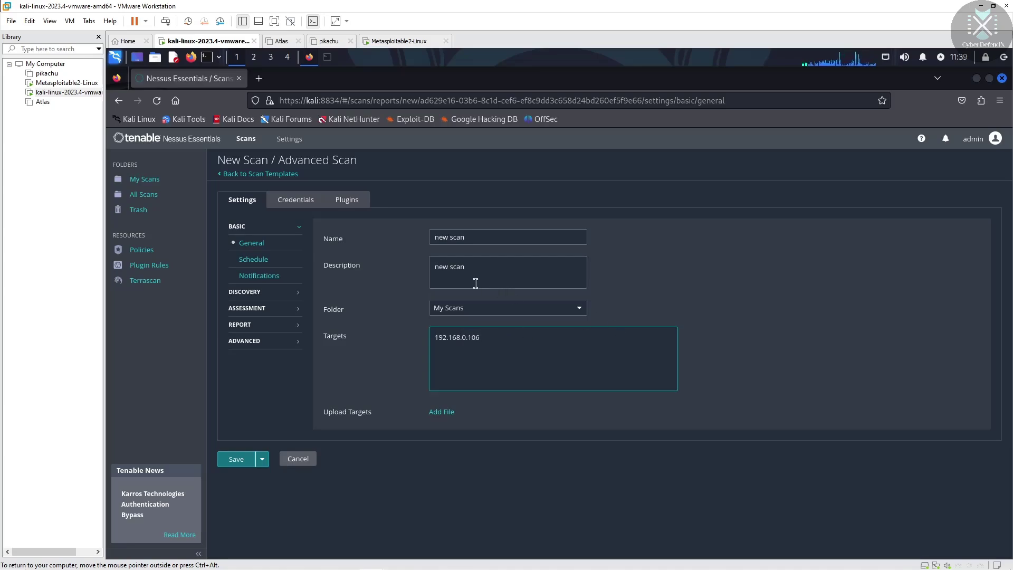
left_click(375, 42)
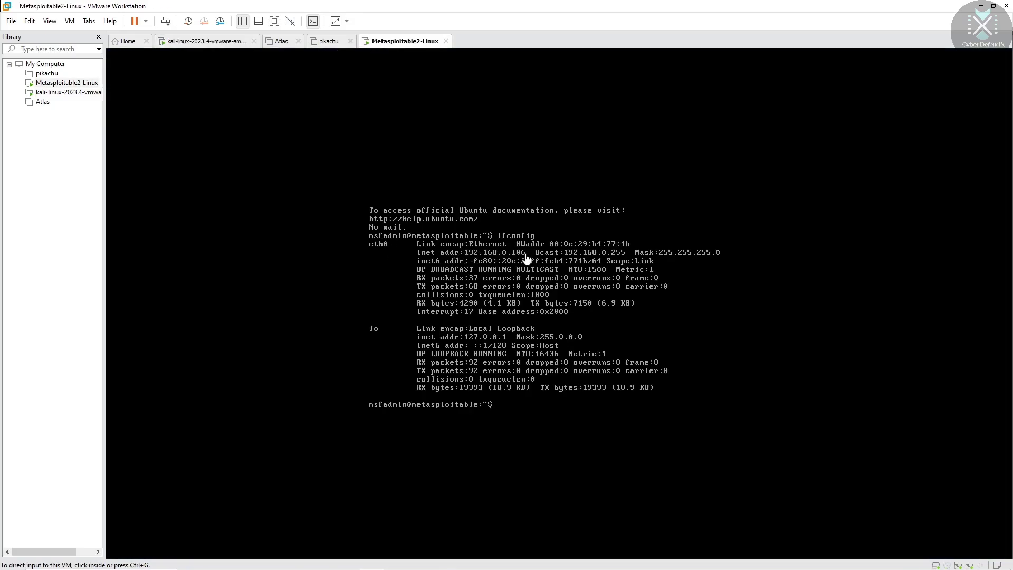
left_click(185, 47)
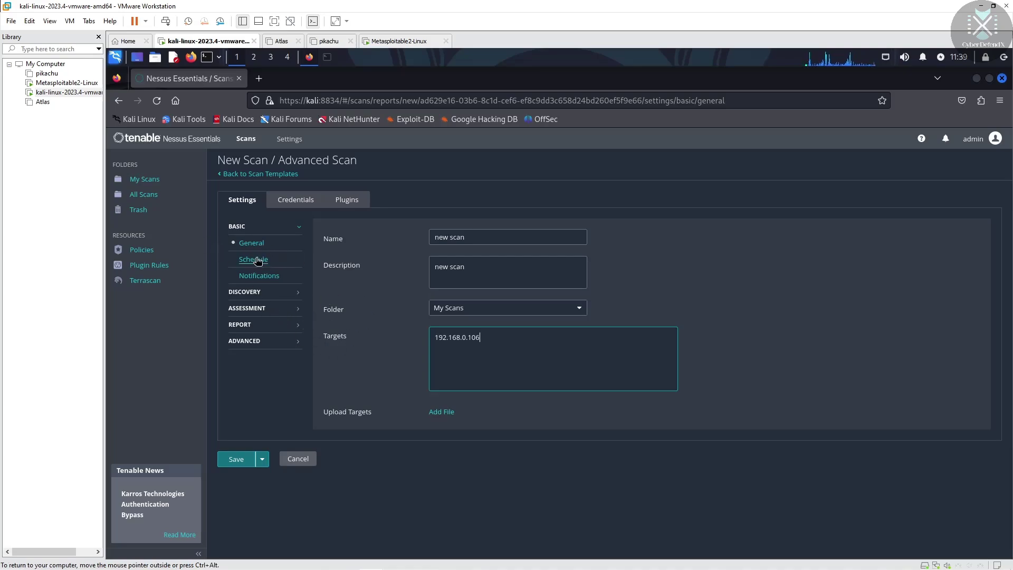
left_click(295, 200)
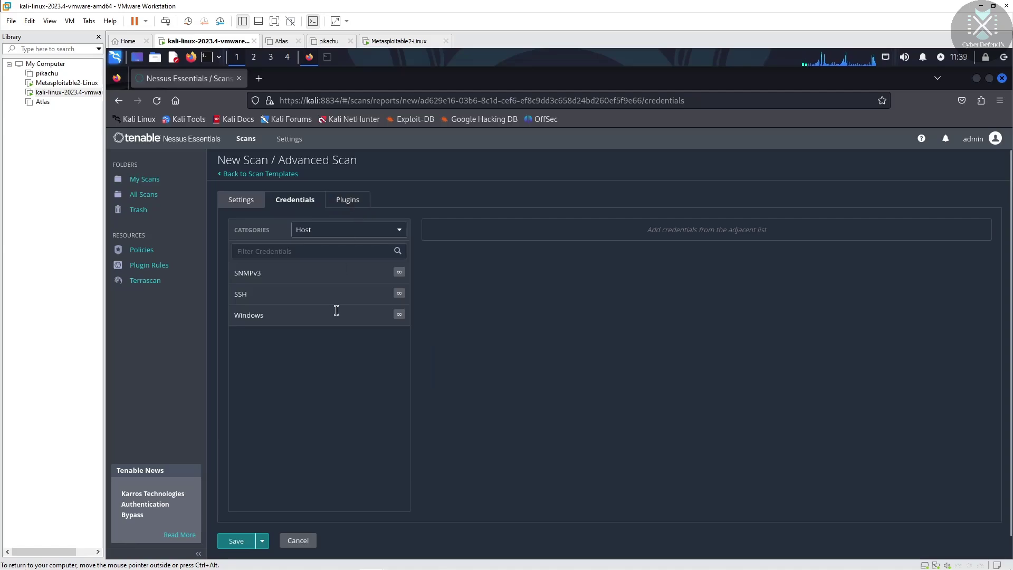
left_click(349, 199)
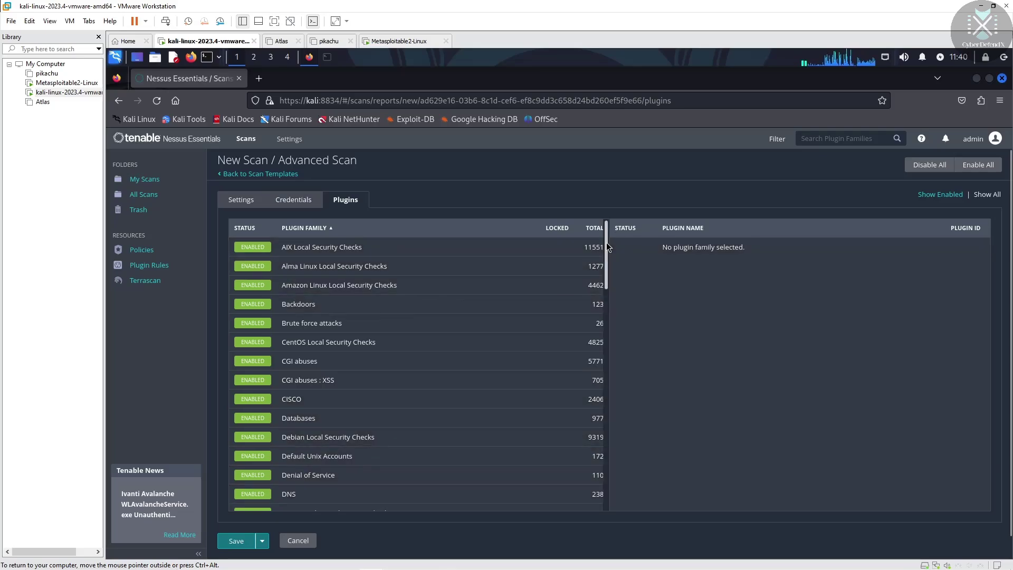
mouse_move(607, 247)
left_mouse_down()
mouse_move(600, 488)
mouse_move(615, 403)
mouse_move(607, 227)
mouse_move(610, 488)
mouse_move(610, 228)
left_mouse_up()
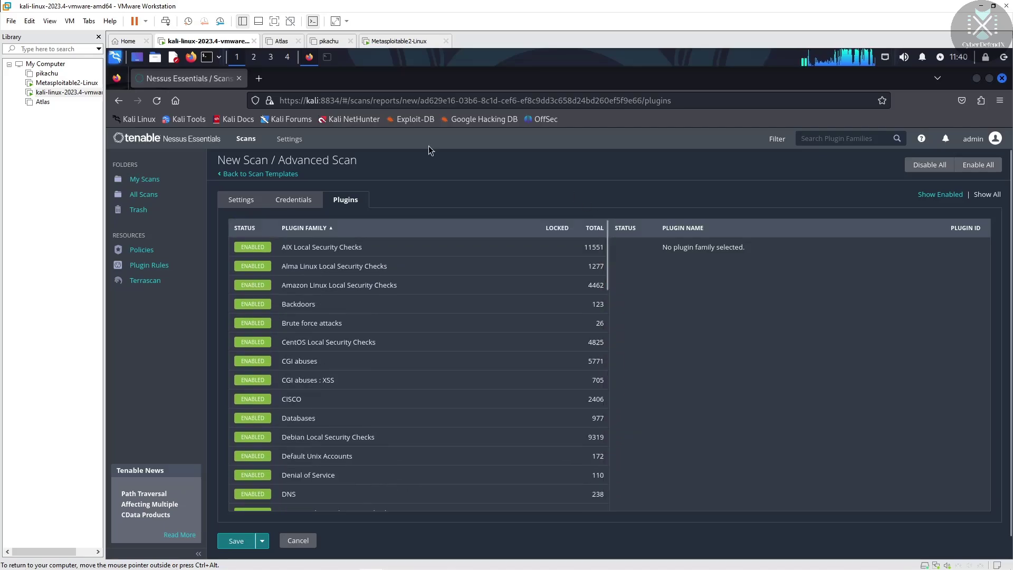
left_click(275, 205)
left_click(239, 206)
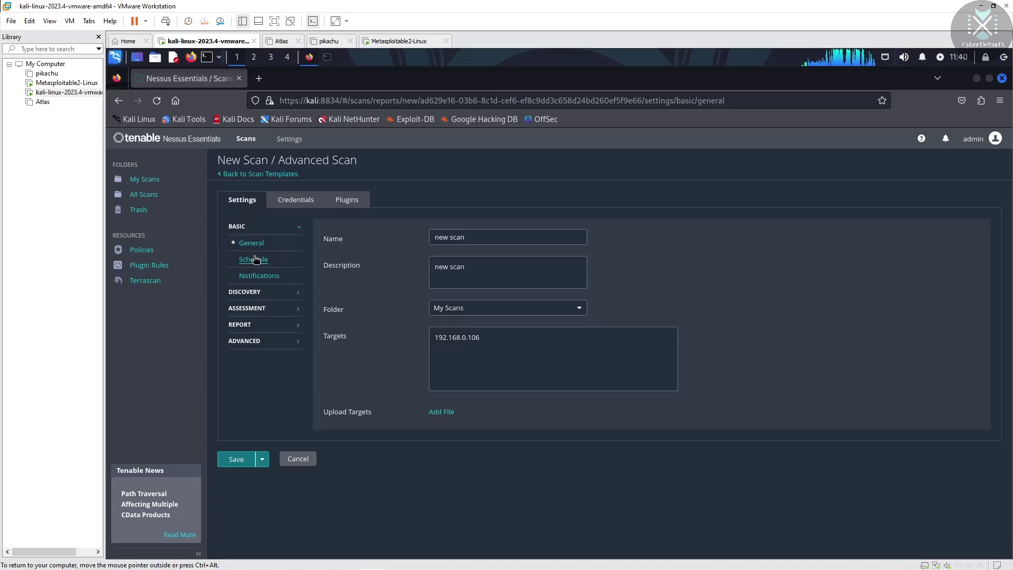
Look through the Schedule, Notifications and Host Discovery settings pages
left_click(254, 259)
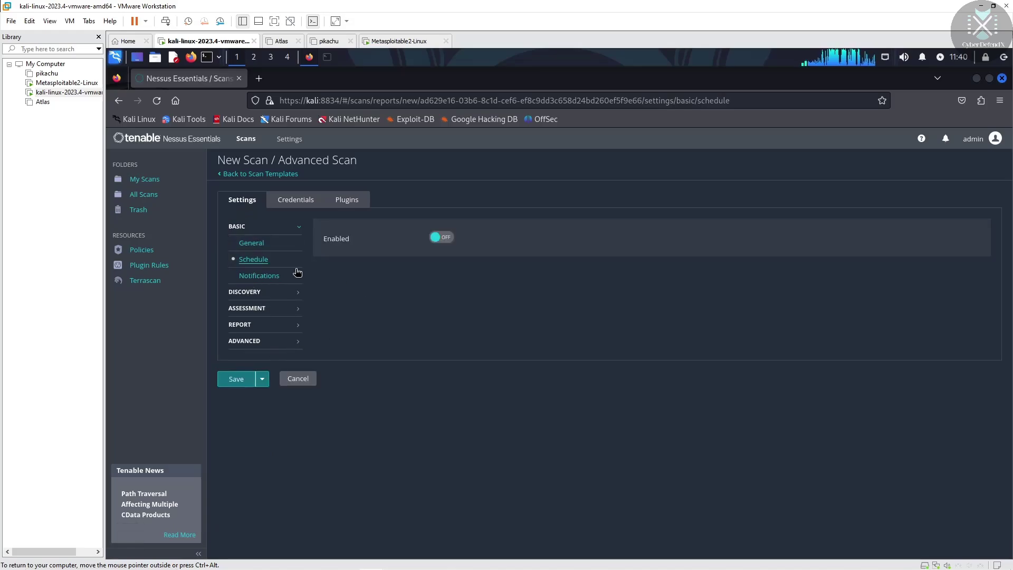
left_click(264, 276)
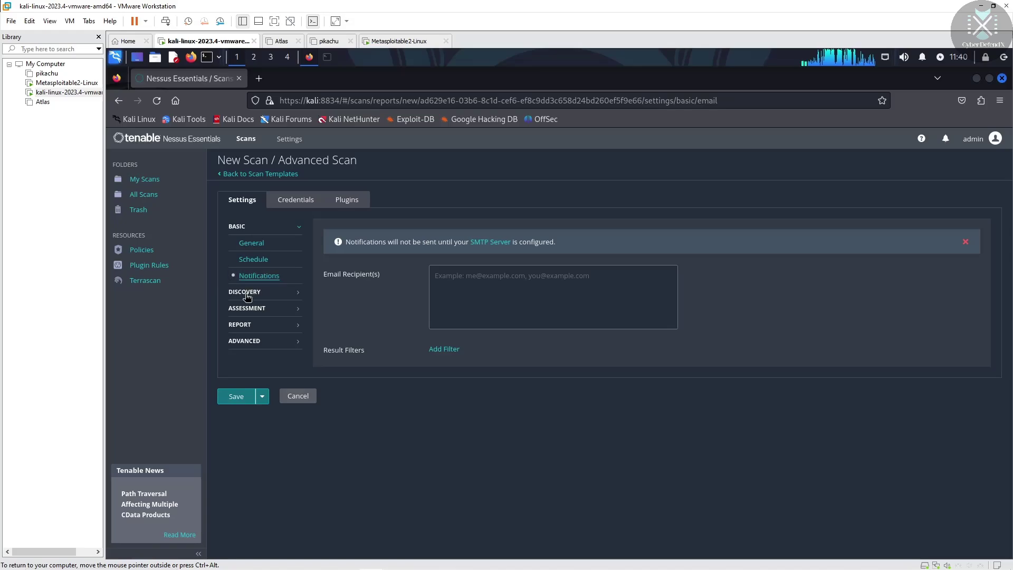
left_click(253, 290)
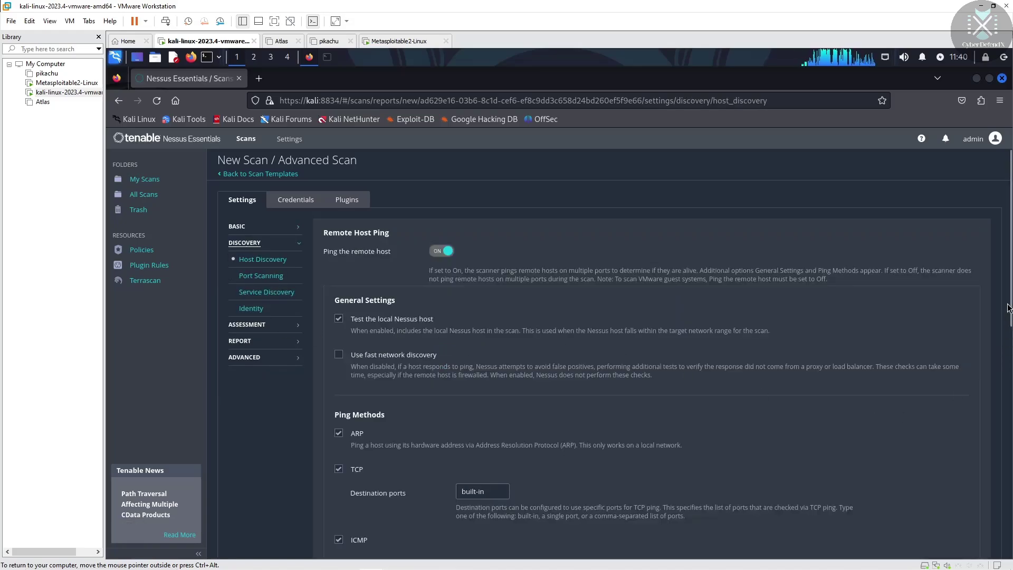
left_click_drag(1010, 297, 1011, 323)
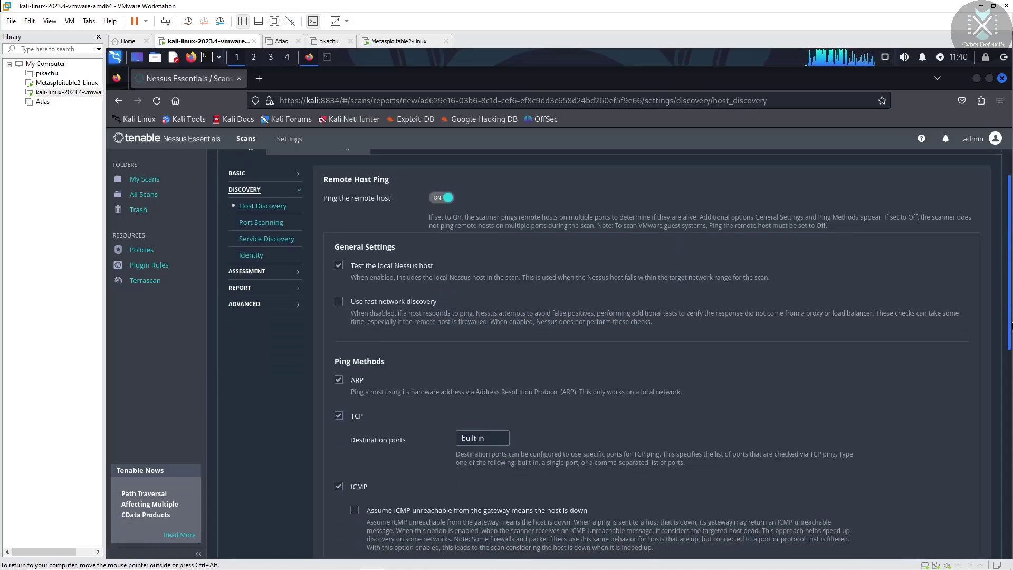
scroll(1011, 327, "down", 3)
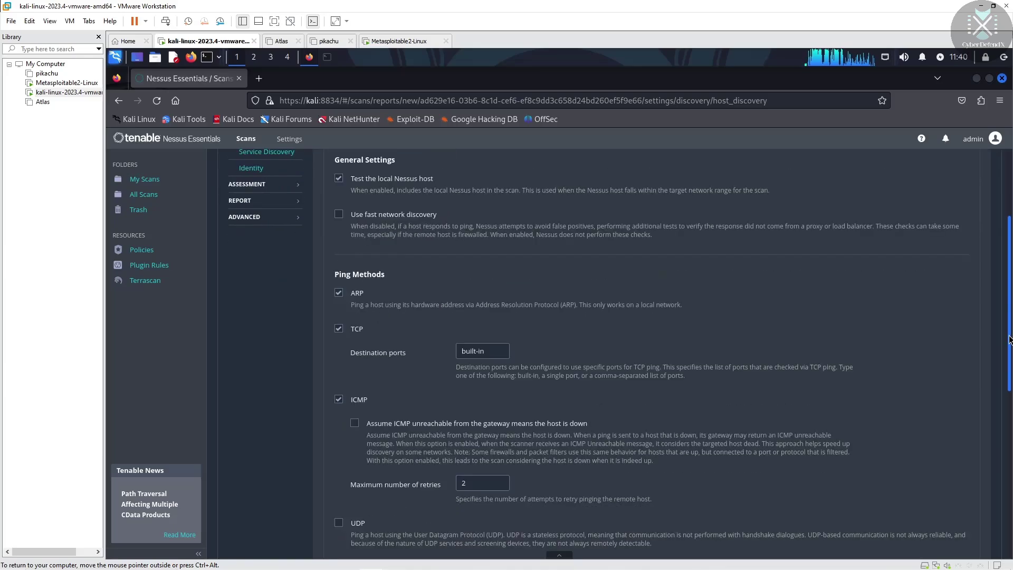
scroll(1008, 334, "up", 2)
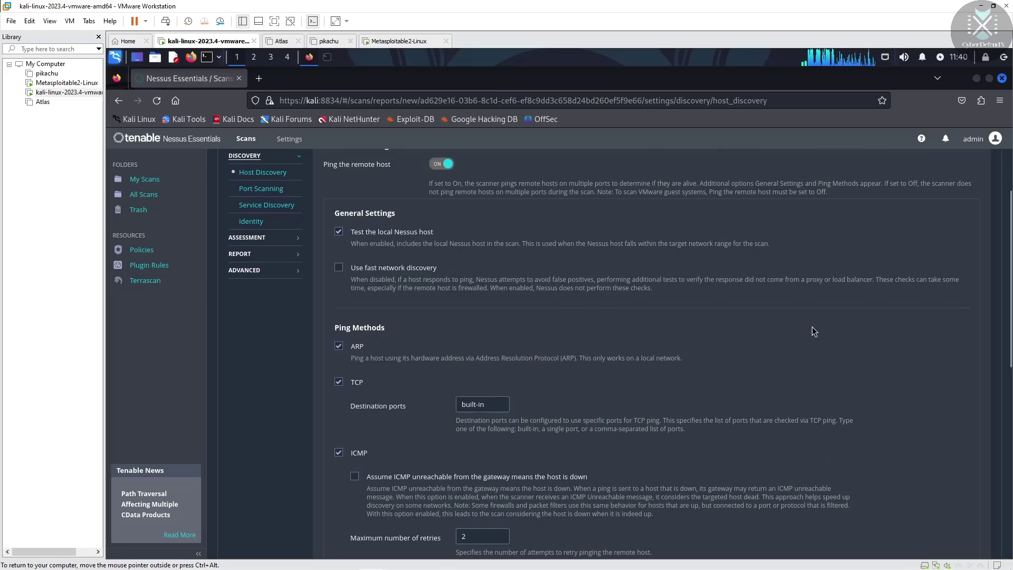
left_click_drag(1010, 306, 1005, 462)
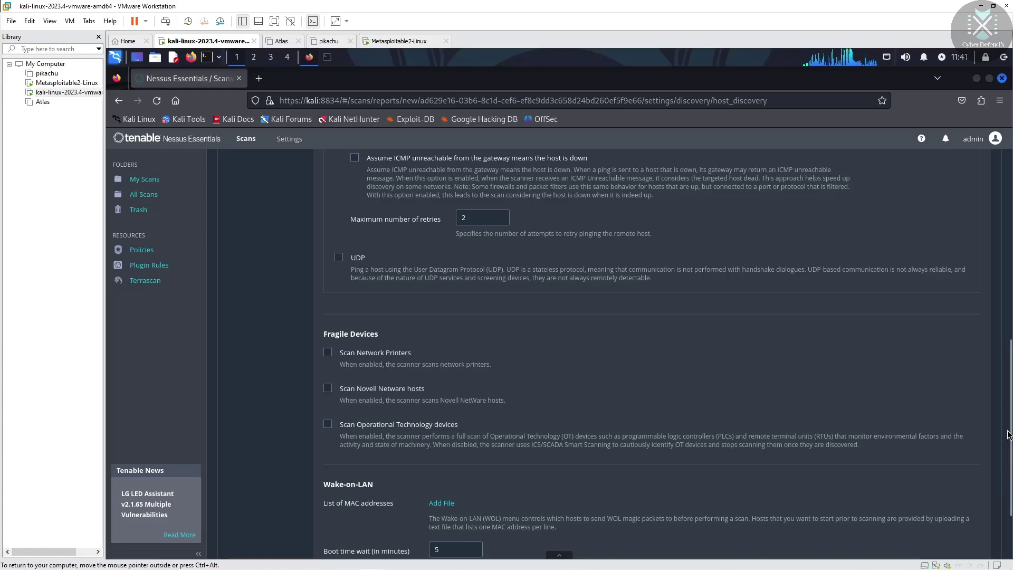
left_click_drag(1009, 422, 988, 209)
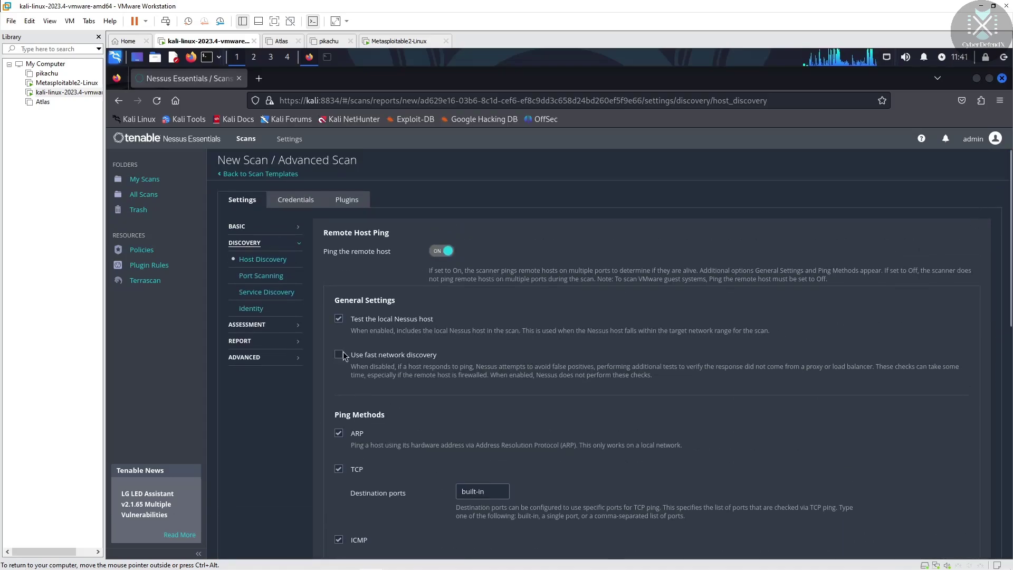
Review Port Scanning and Service Discovery, ending on the Identity discovery settings
left_click(255, 280)
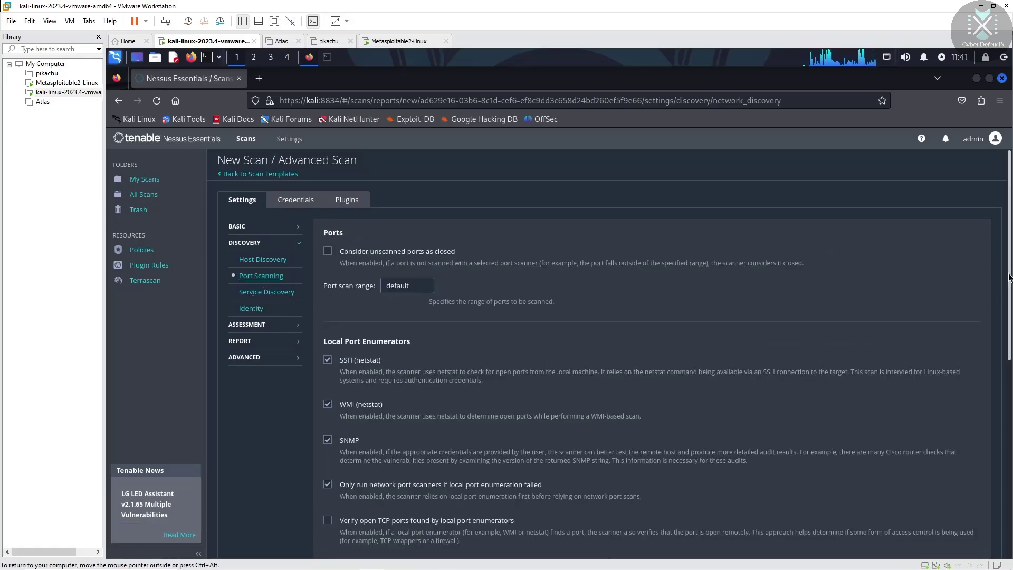
left_click_drag(1008, 278, 1003, 301)
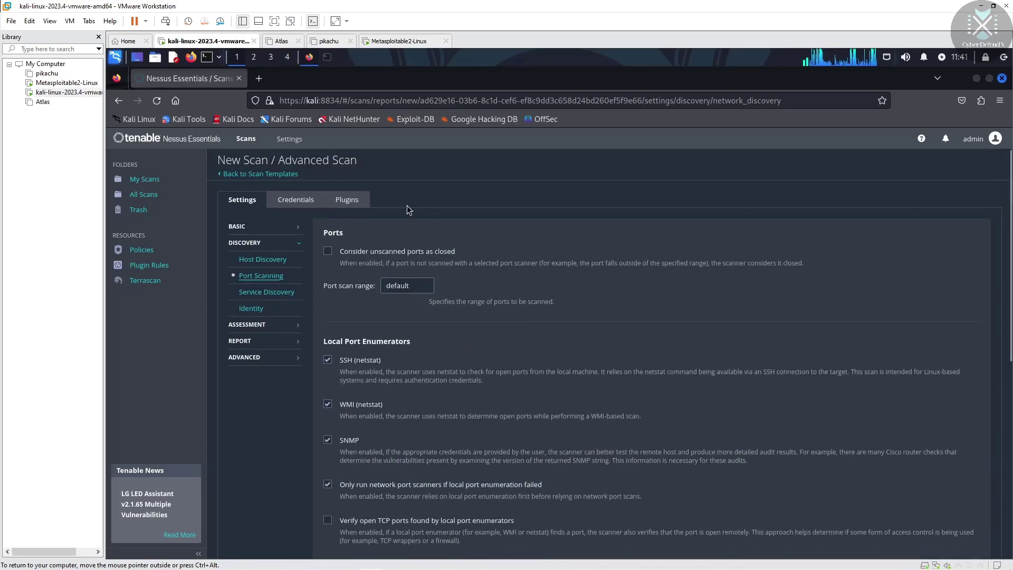
left_click(271, 294)
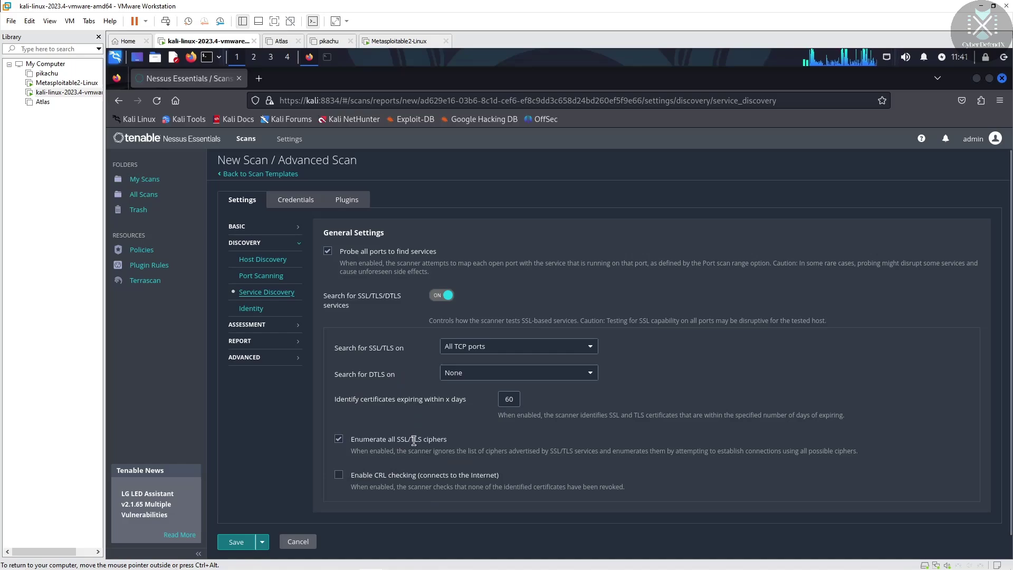
left_click(248, 310)
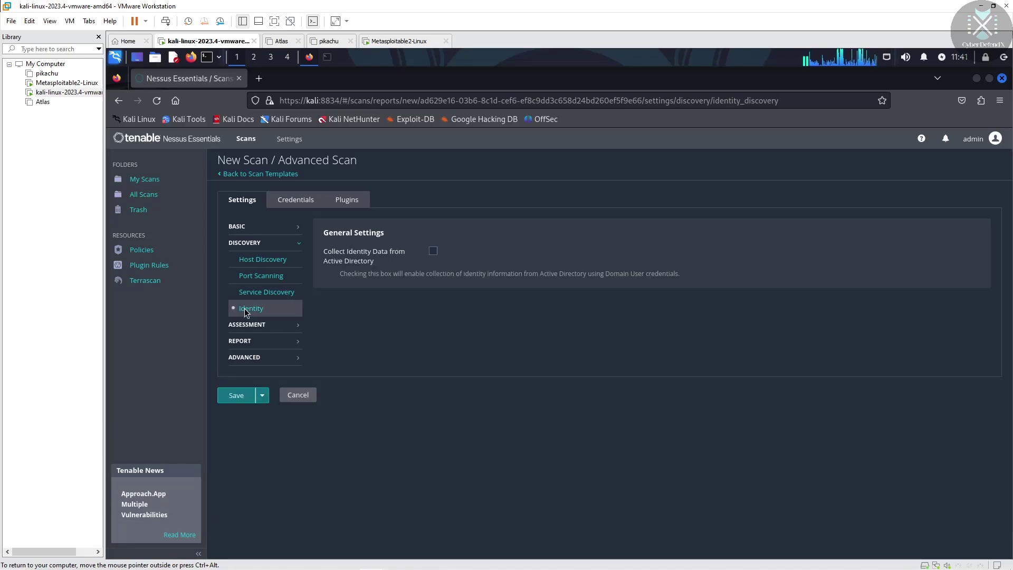
Look through the General and Brute Force assessment settings
left_click(248, 325)
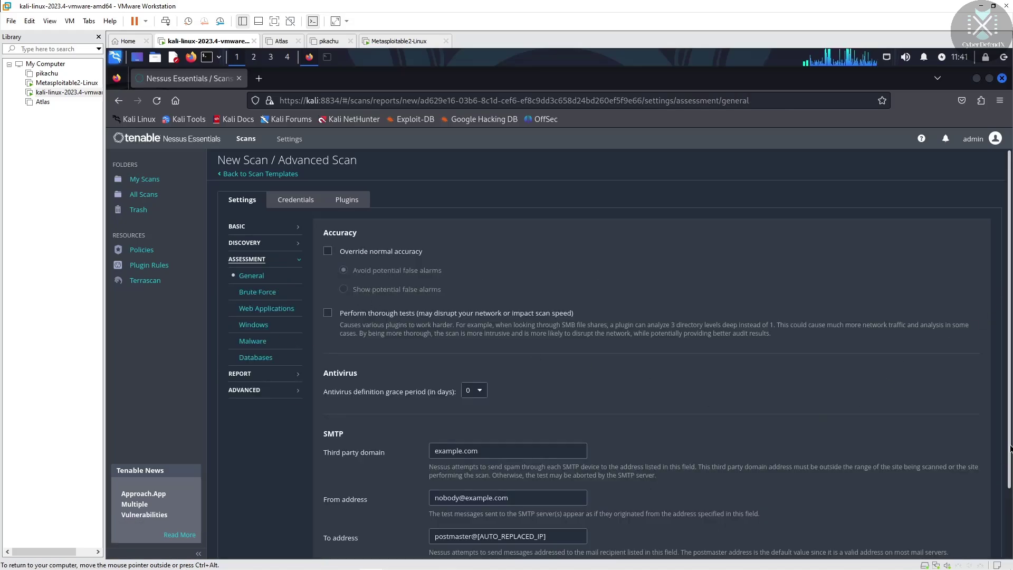
scroll(1010, 449, "down", 2)
scroll(313, 297, "up", 2)
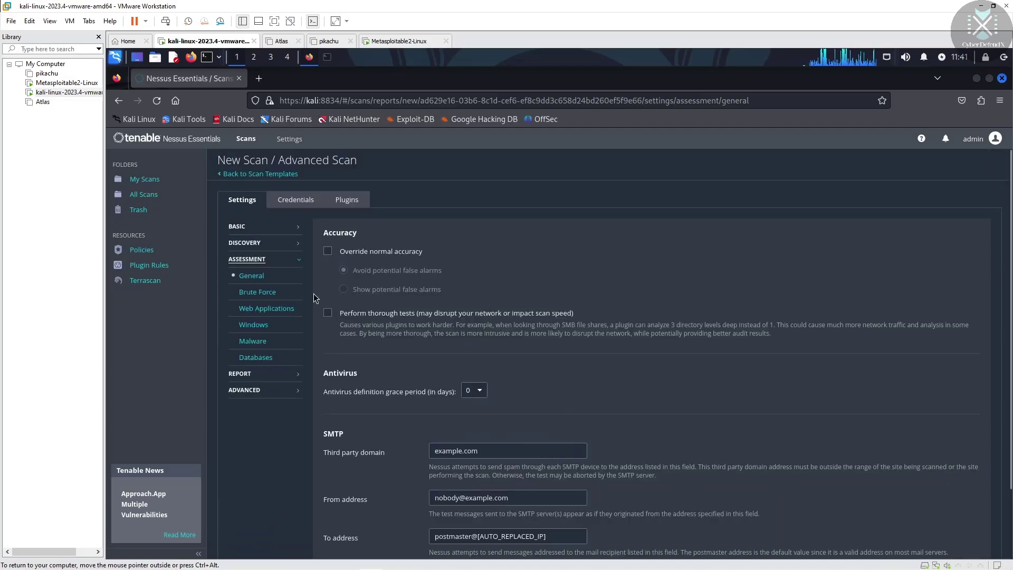
left_click(254, 291)
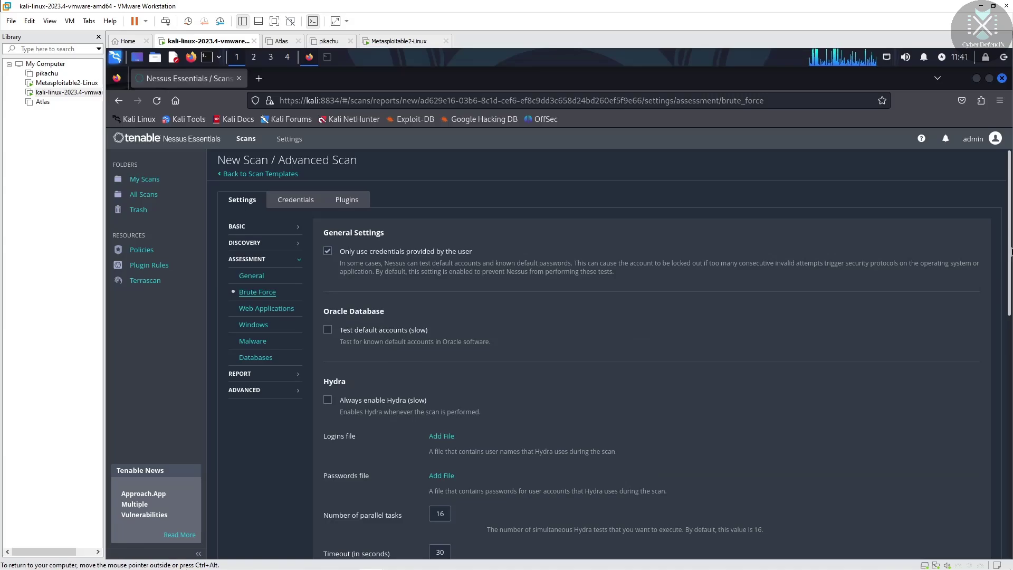
left_click_drag(1011, 252, 1002, 512)
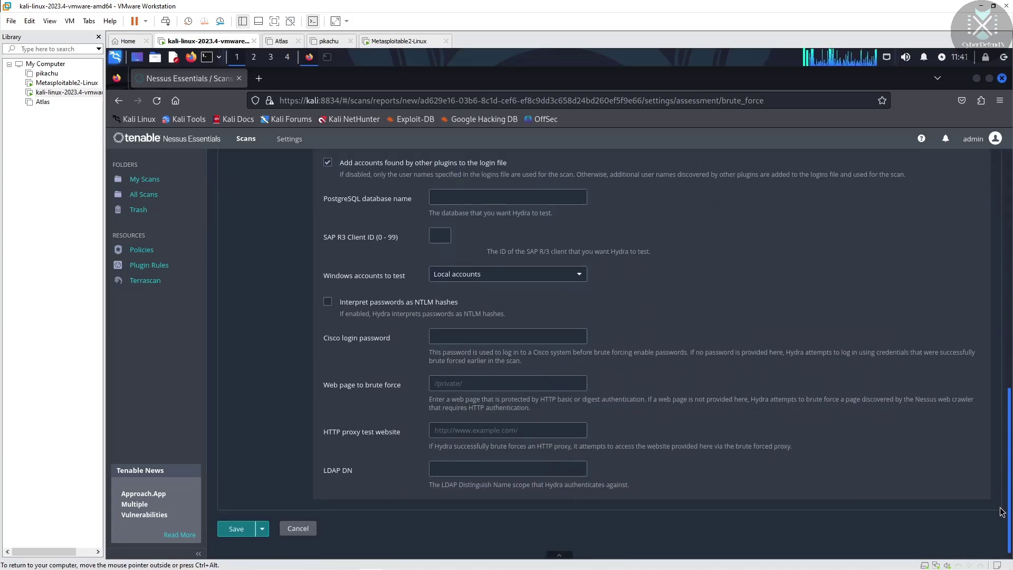
scroll(628, 252, "up", 15)
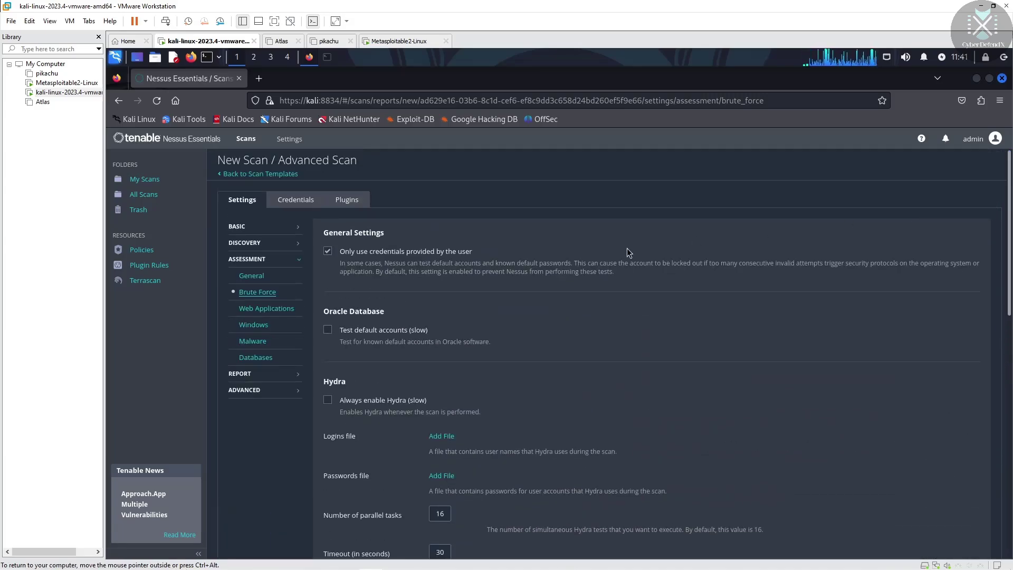
View the Web Applications, Windows, Malware and Databases assessment pages, ending on the Oracle options
left_click(266, 312)
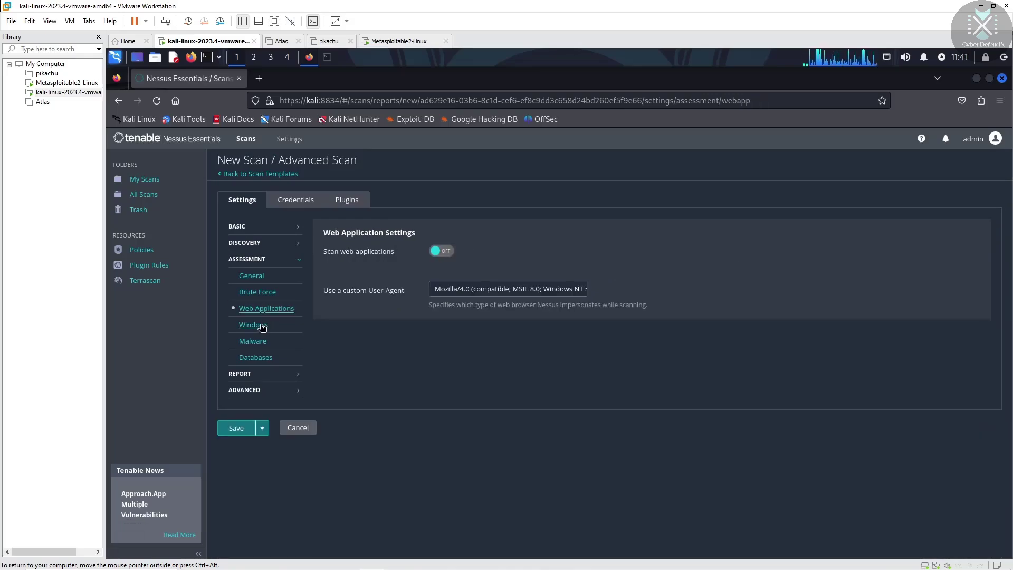
left_click(261, 327)
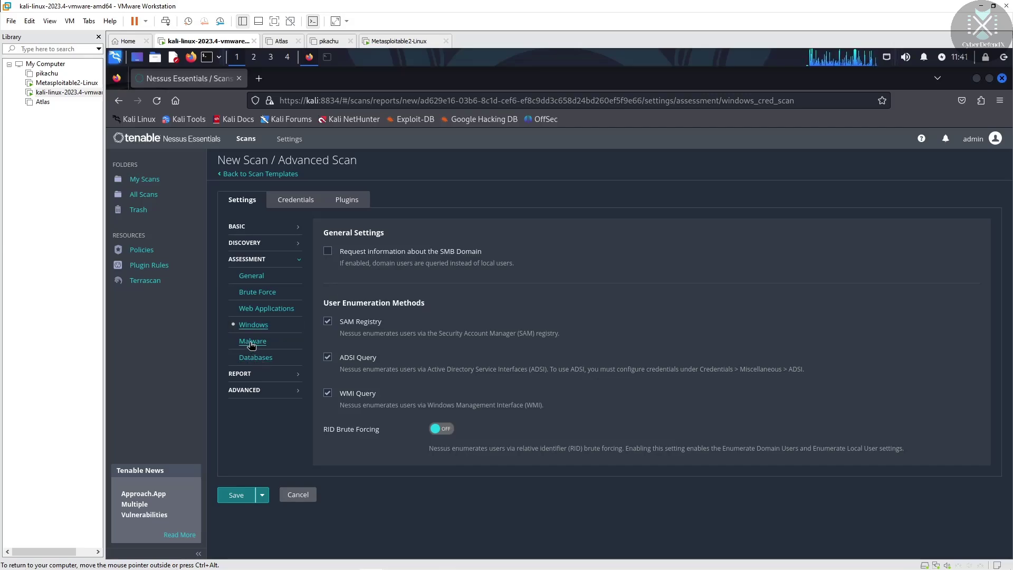
left_click(252, 346)
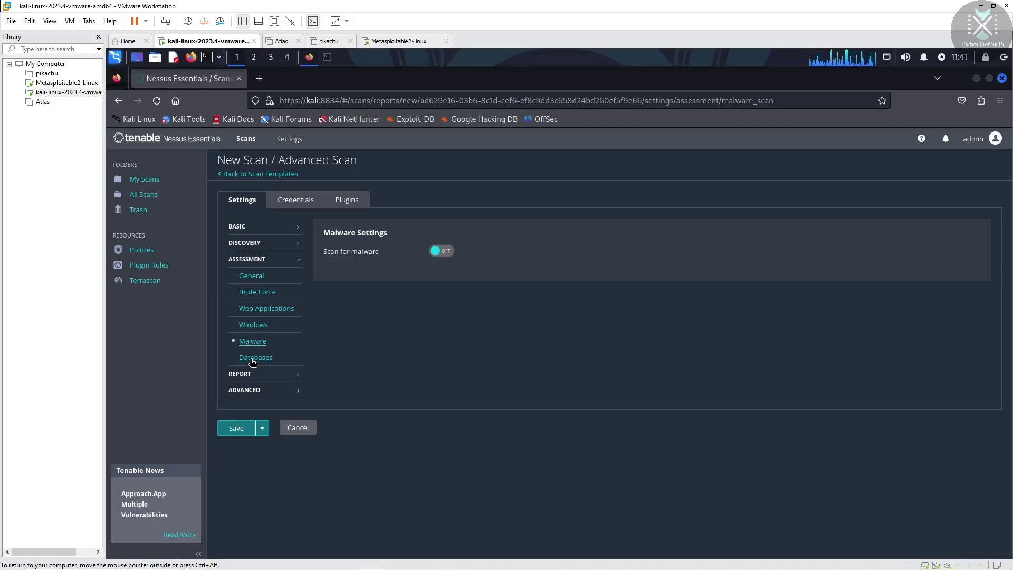
left_click(253, 359)
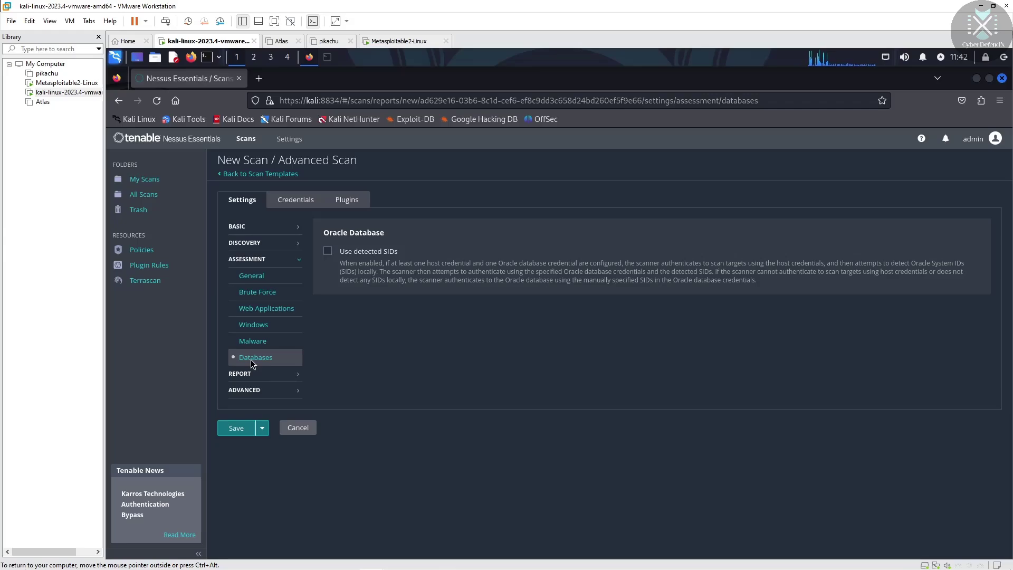
Scroll through the Report settings and then the Advanced settings
left_click(296, 377)
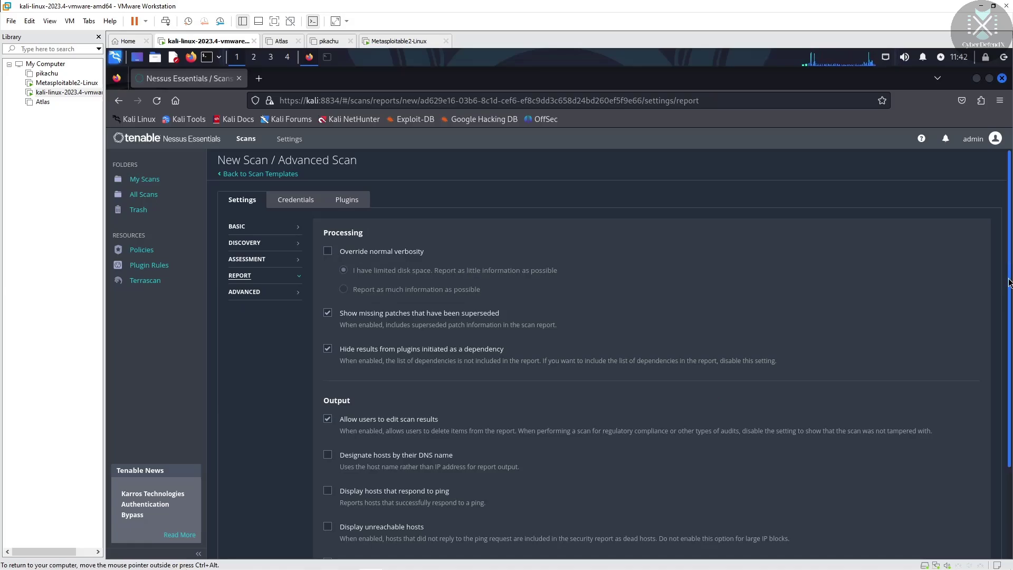
scroll(1009, 262, "down", 3)
left_click_drag(1010, 324, 1010, 353)
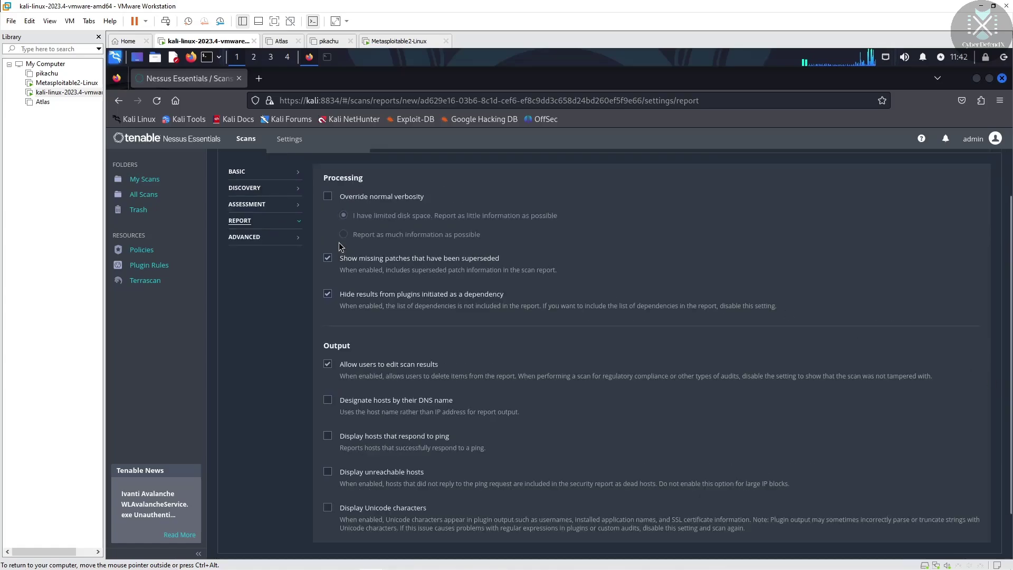
left_click(254, 241)
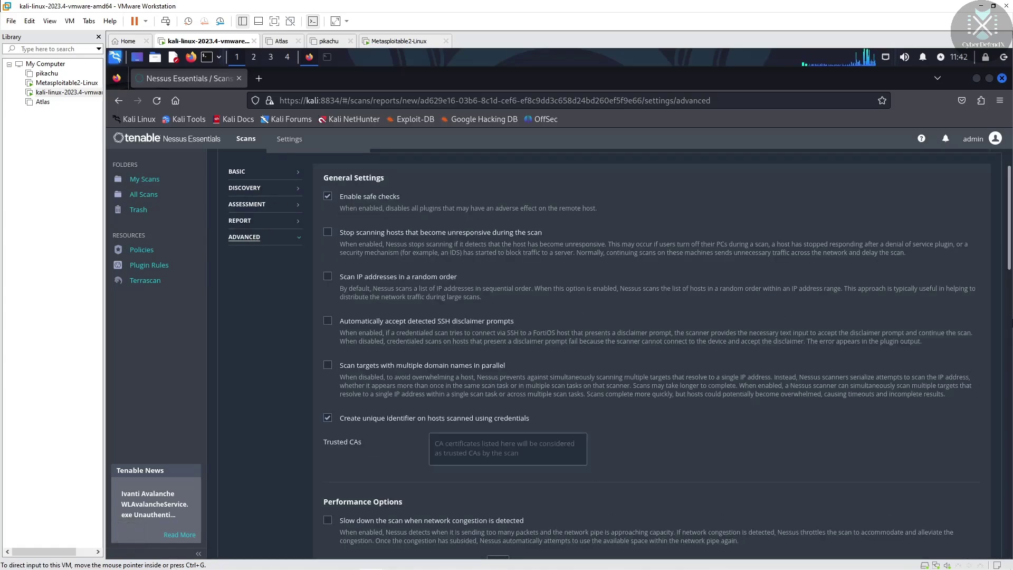
scroll(1011, 309, "down", 1)
scroll(1011, 309, "down", 15)
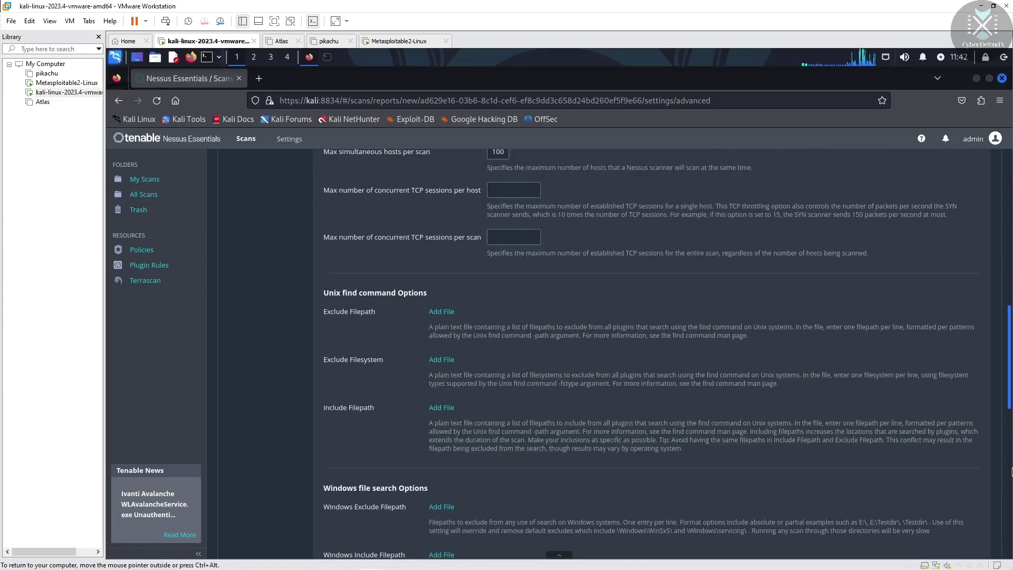
left_click_drag(1011, 496, 1004, 364)
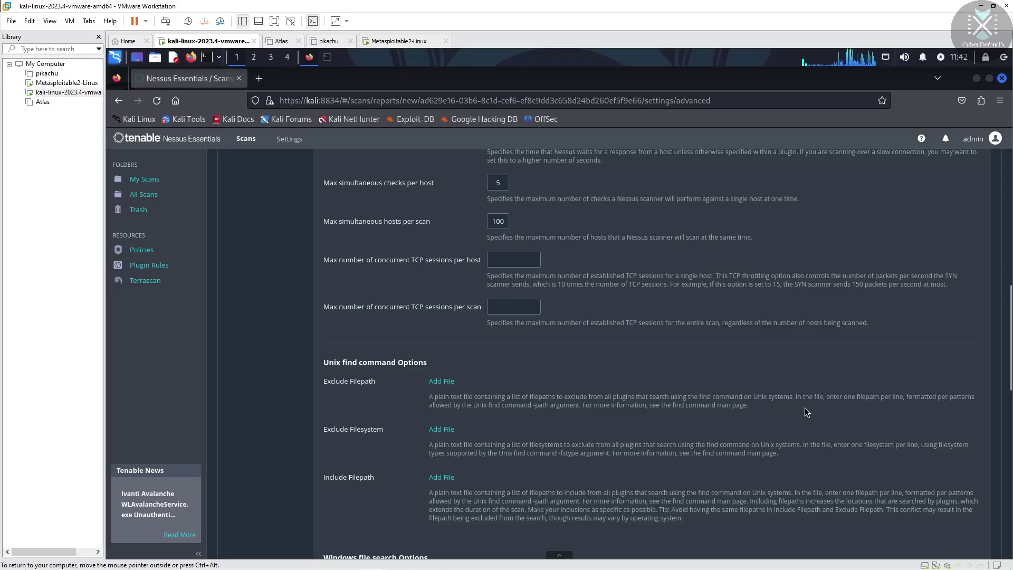
left_click_drag(1006, 379, 1010, 195)
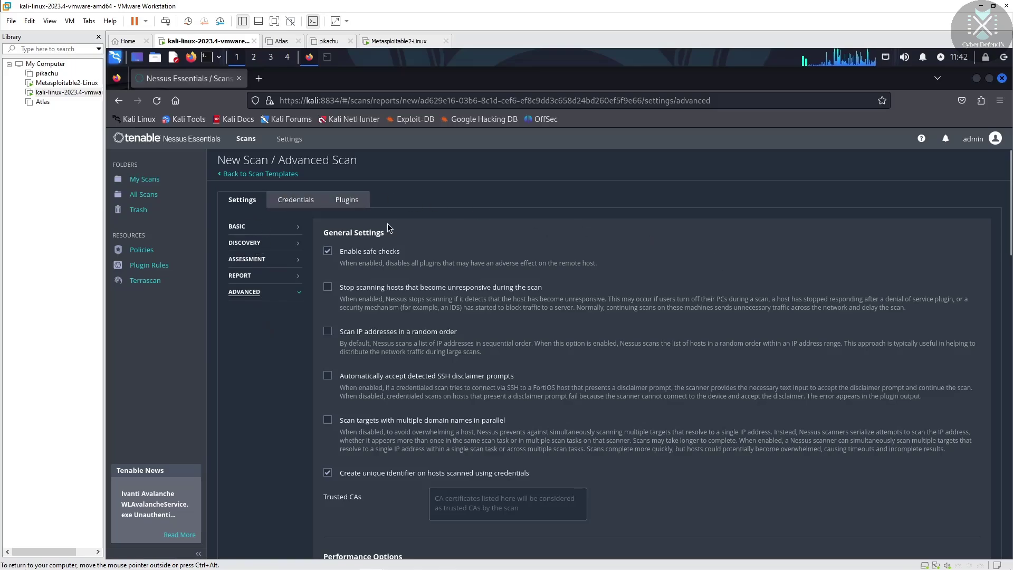
Glance at Credentials, then return to Settings and expand Basic to Notifications
left_click(296, 200)
left_click(237, 199)
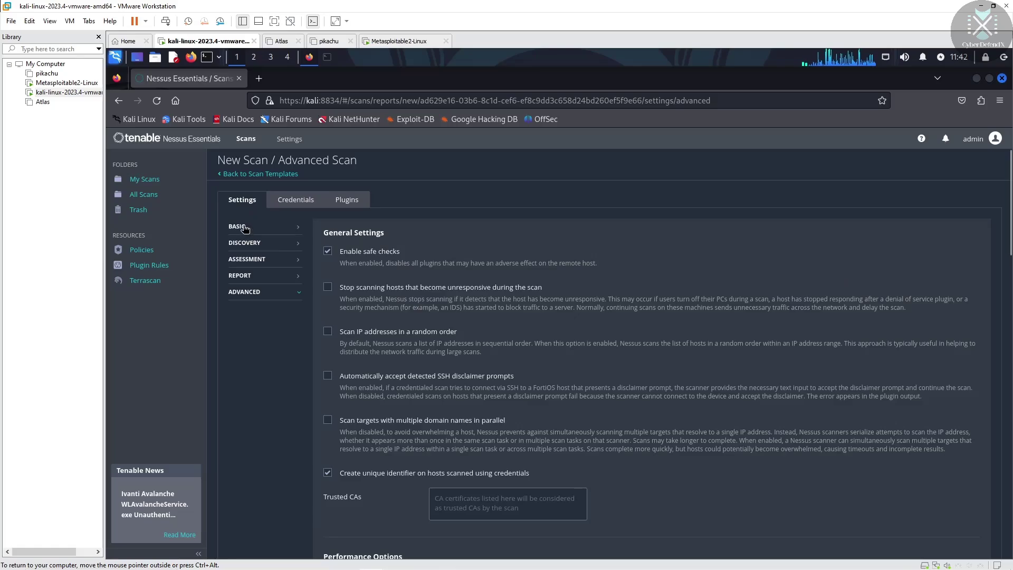
left_click(245, 226)
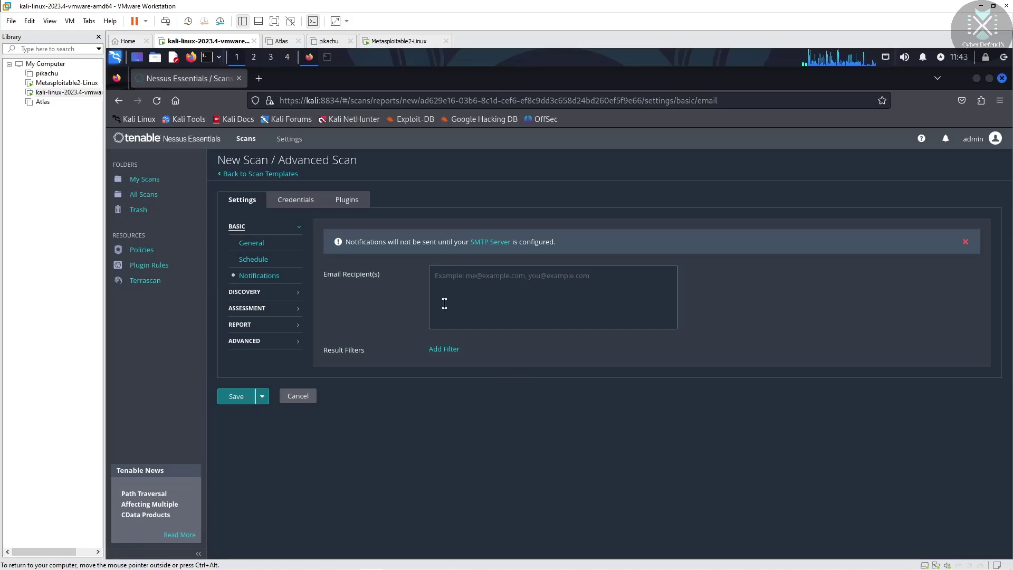
Confirm name 'new scan' and target 192.168.0.106 under General, then save the scan
left_click(253, 243)
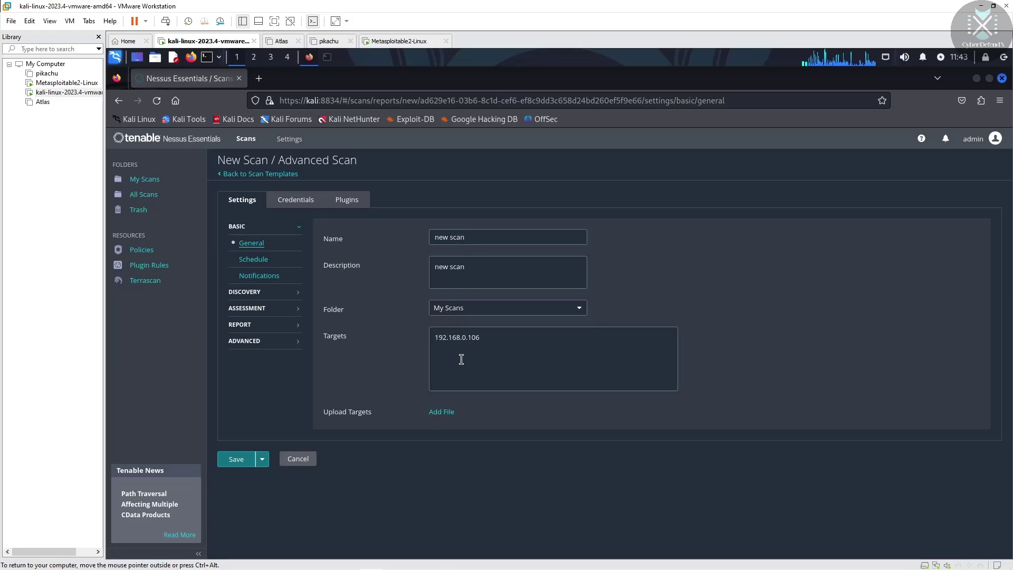
left_click(237, 462)
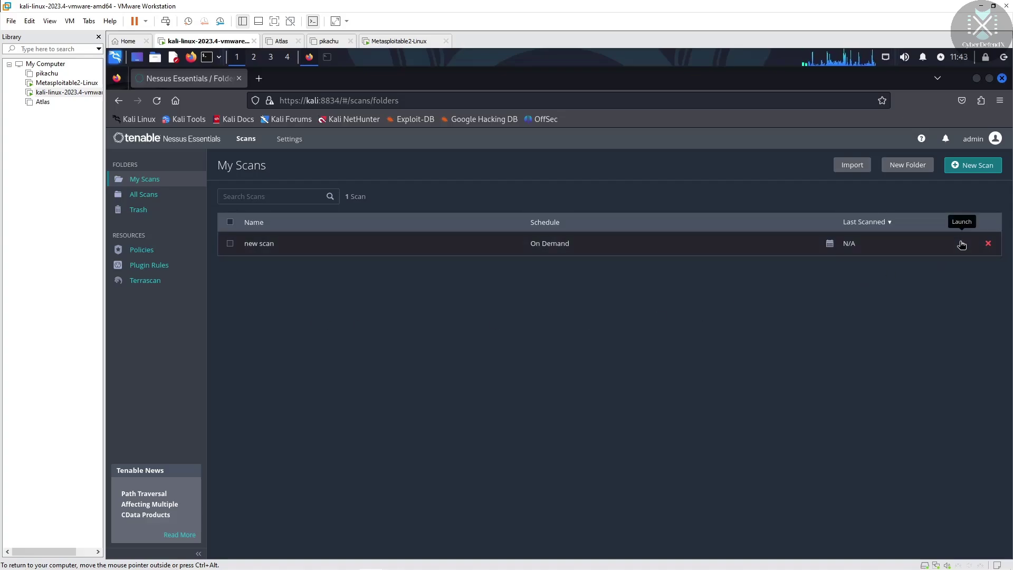
Launch 'new scan' and open its report showing host 192.168.0.106
left_click(961, 245)
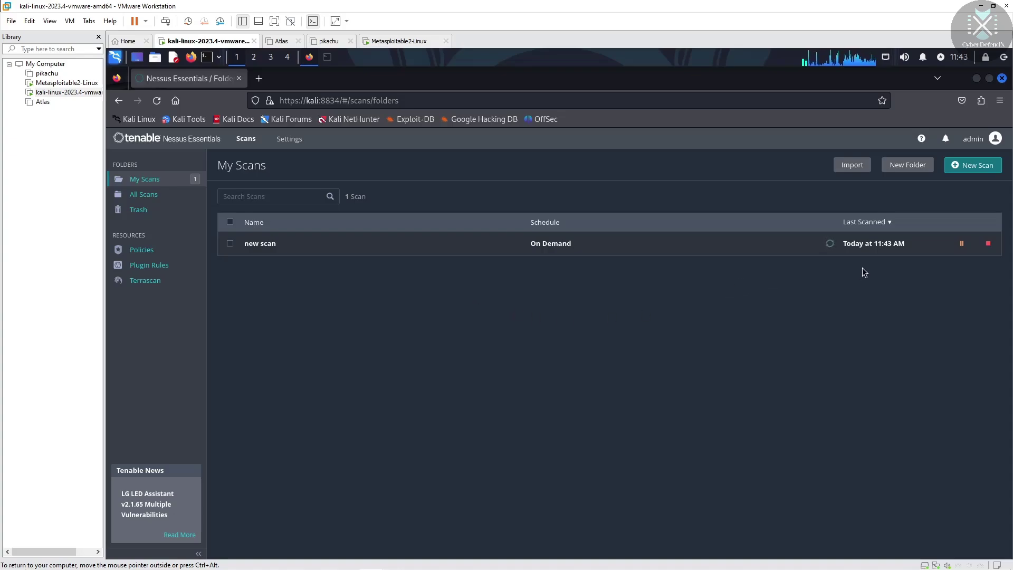
left_click(859, 244)
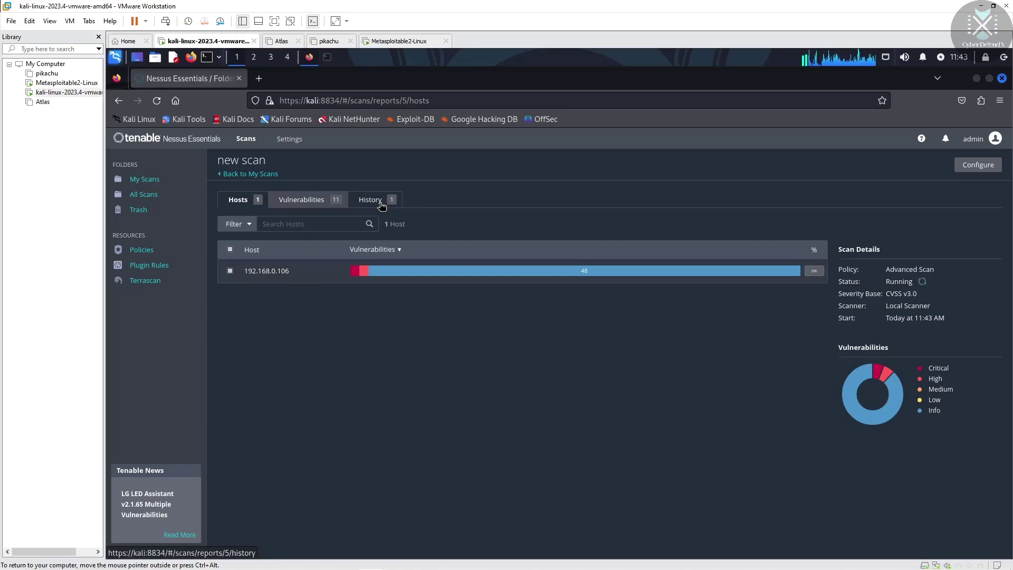
Review 192.168.0.106's 14 vulnerabilities, led by NFS Exported Share Information Disclosure, then open a blank tab
left_click(272, 272)
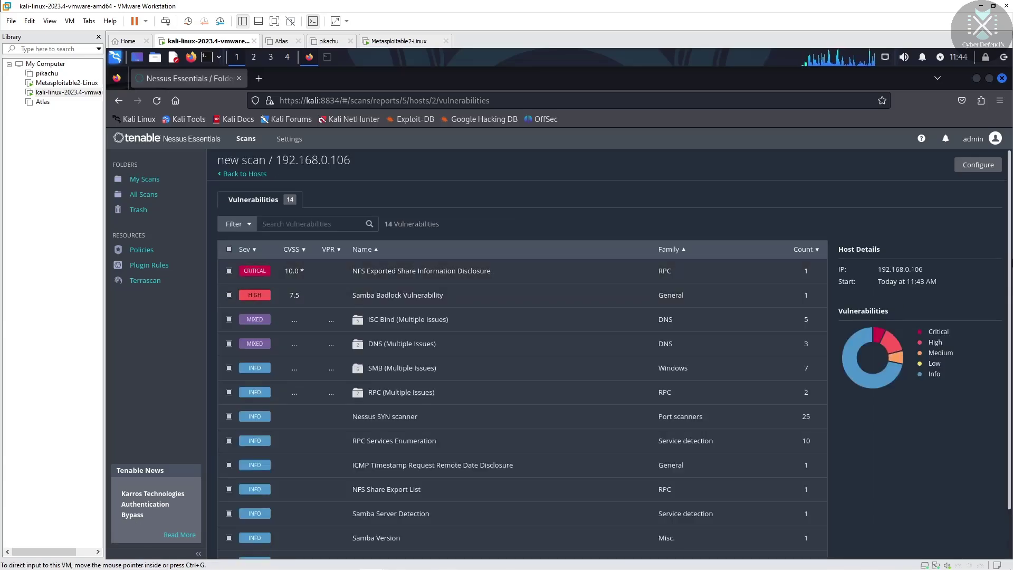
scroll(1011, 369, "down", 2)
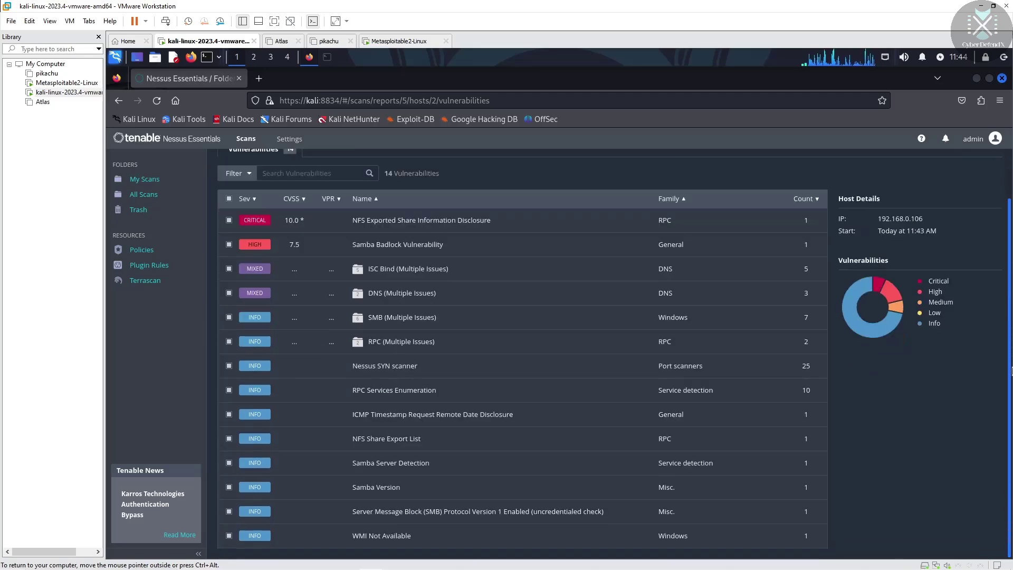
scroll(335, 184, "up", 2)
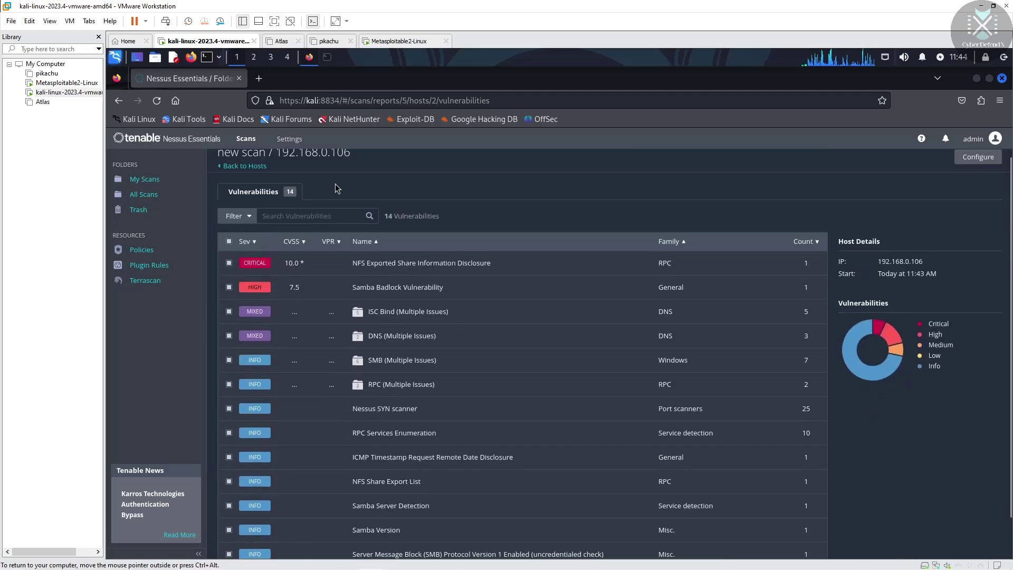
left_click(260, 78)
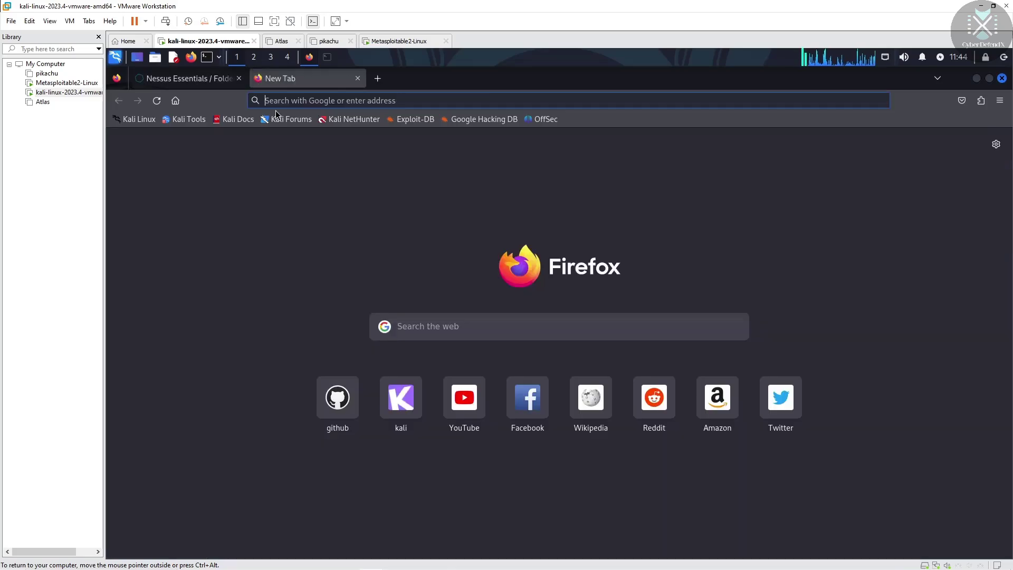
Search Google Images for 'cvss' and preview the forum.huawei.com CVSS v2.0/v3.0 ratings chart
left_click(297, 101)
type("cvss")
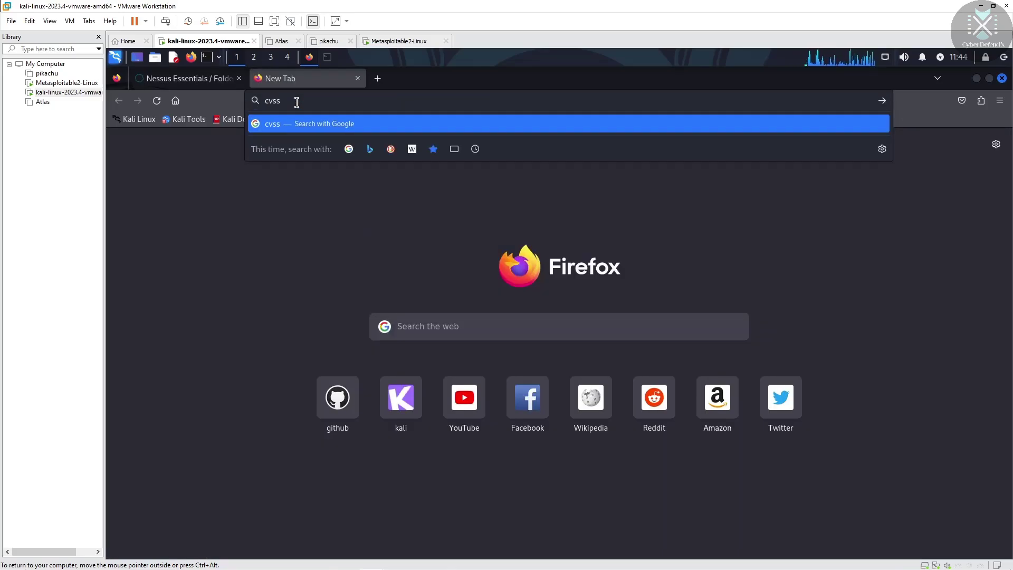
key("Return")
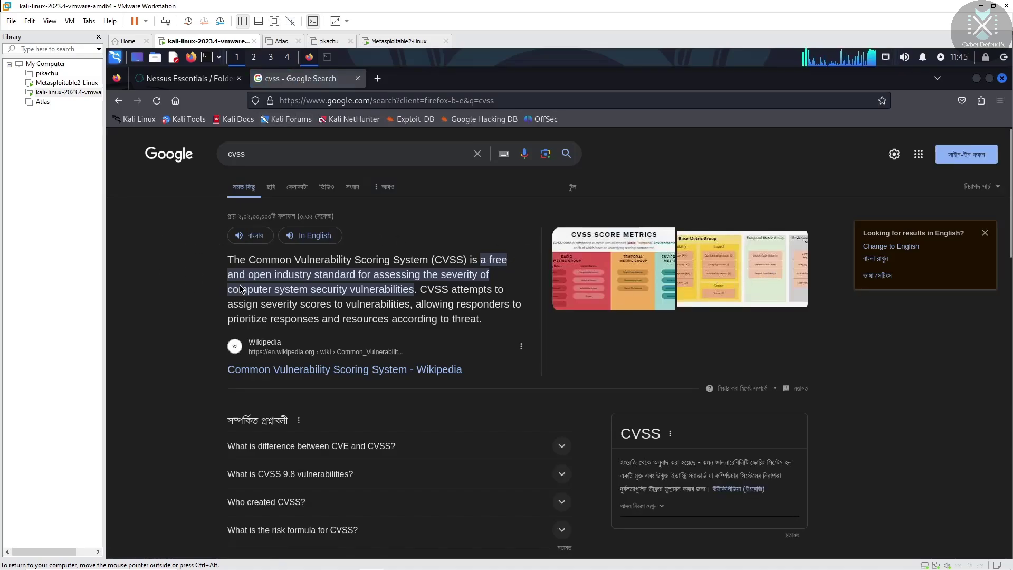
left_click(272, 190)
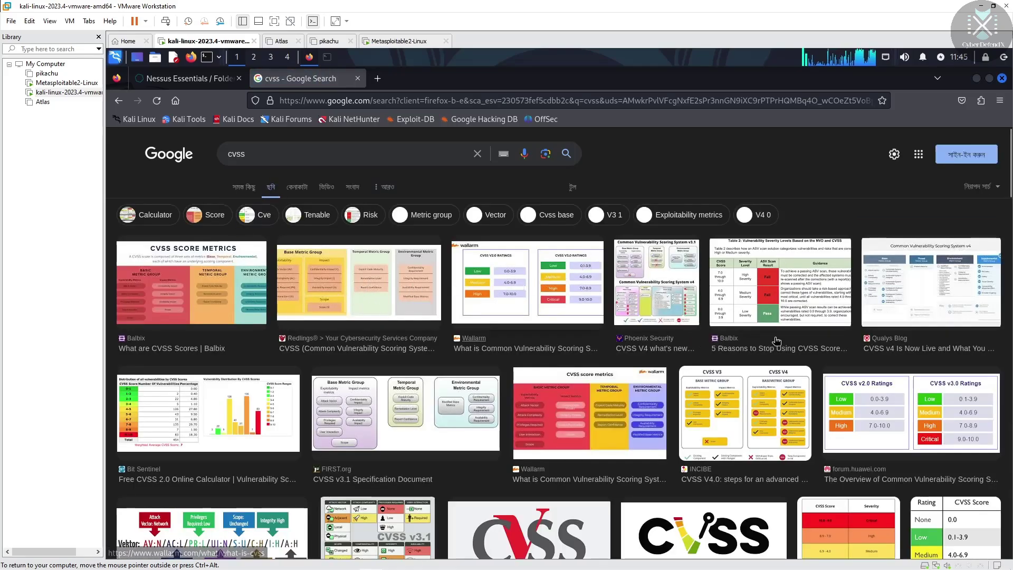
left_click(891, 421)
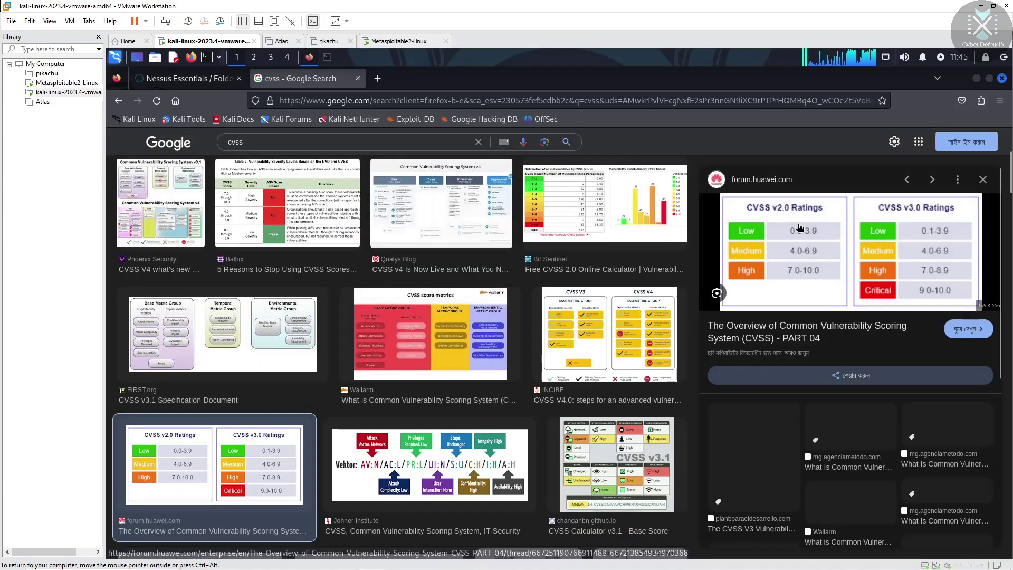
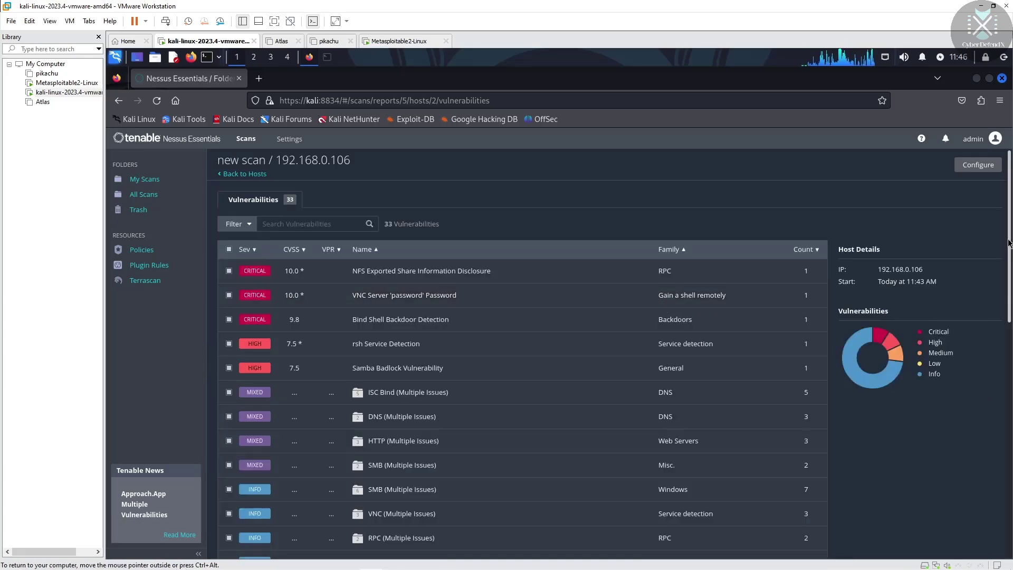
Look over the NFS Exported Share Information Disclosure finding, then return to the vulnerability list
left_click_drag(1009, 243, 997, 459)
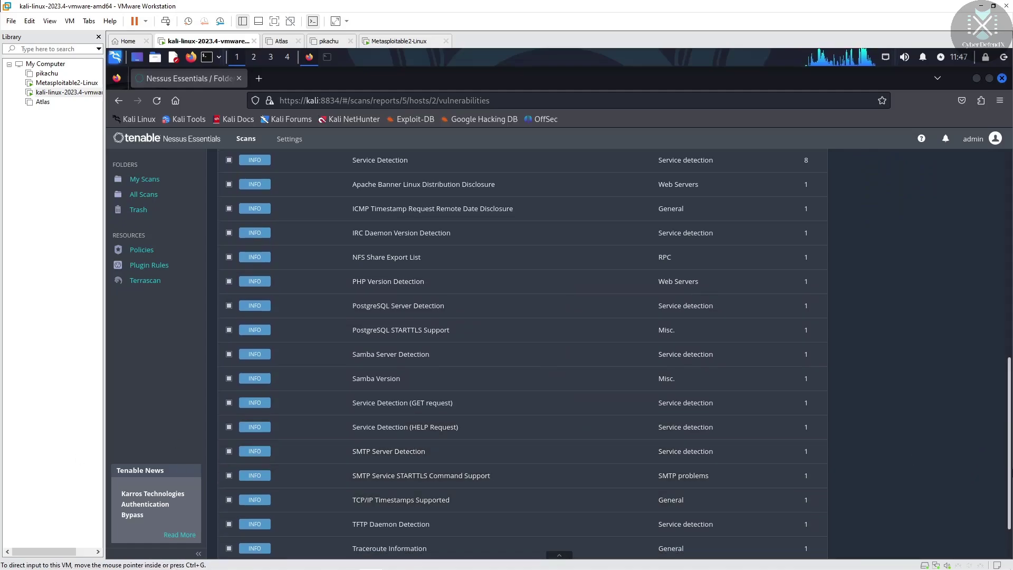
scroll(1011, 510, "down", 2)
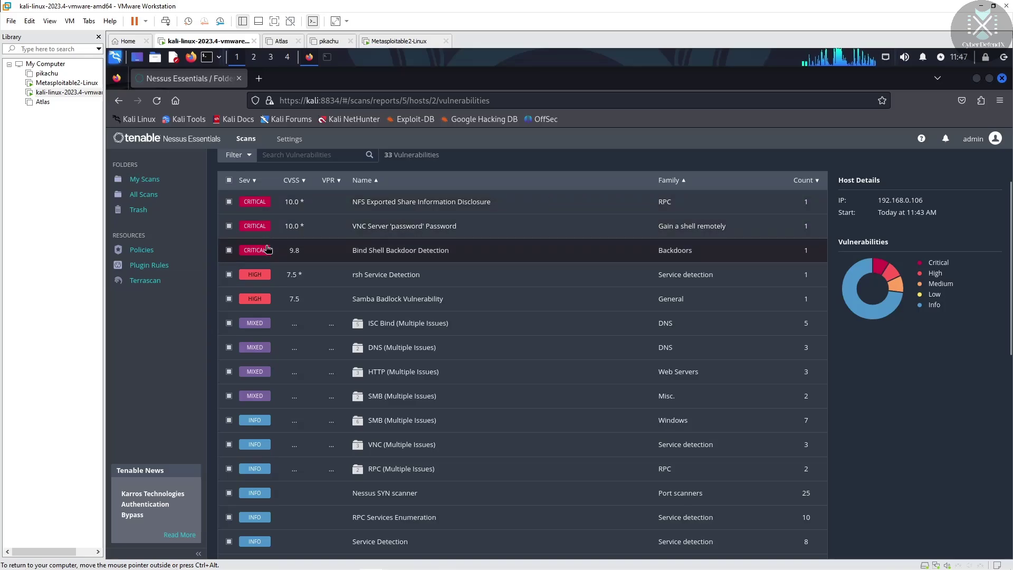
left_click(323, 201)
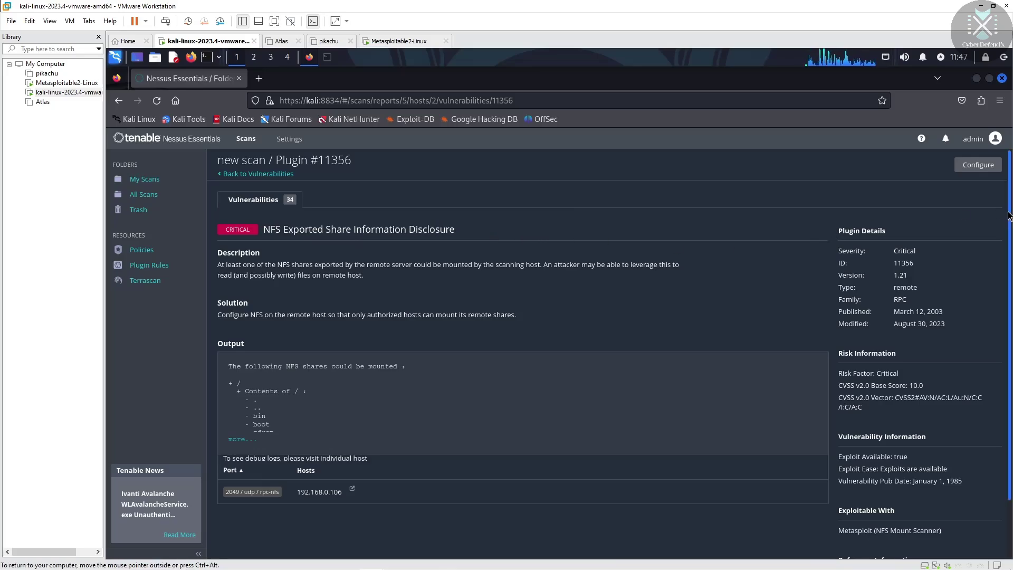
left_click_drag(1008, 212, 1008, 289)
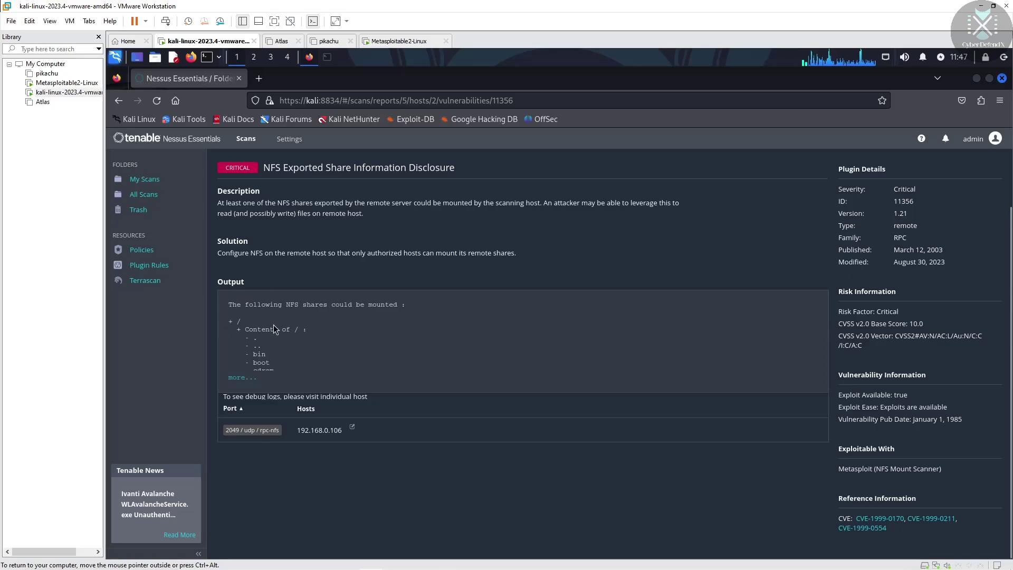
left_click(118, 102)
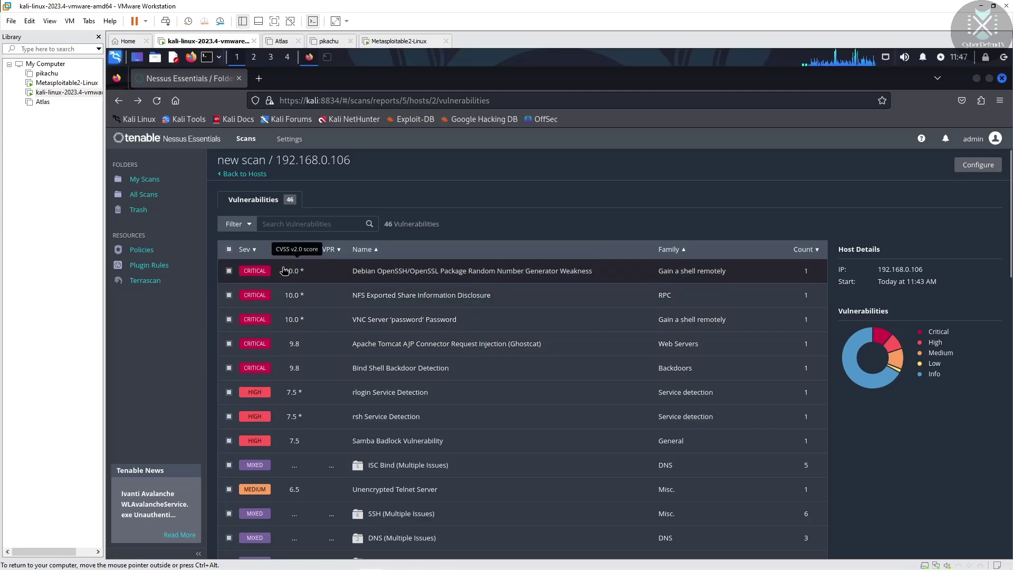
left_click(390, 42)
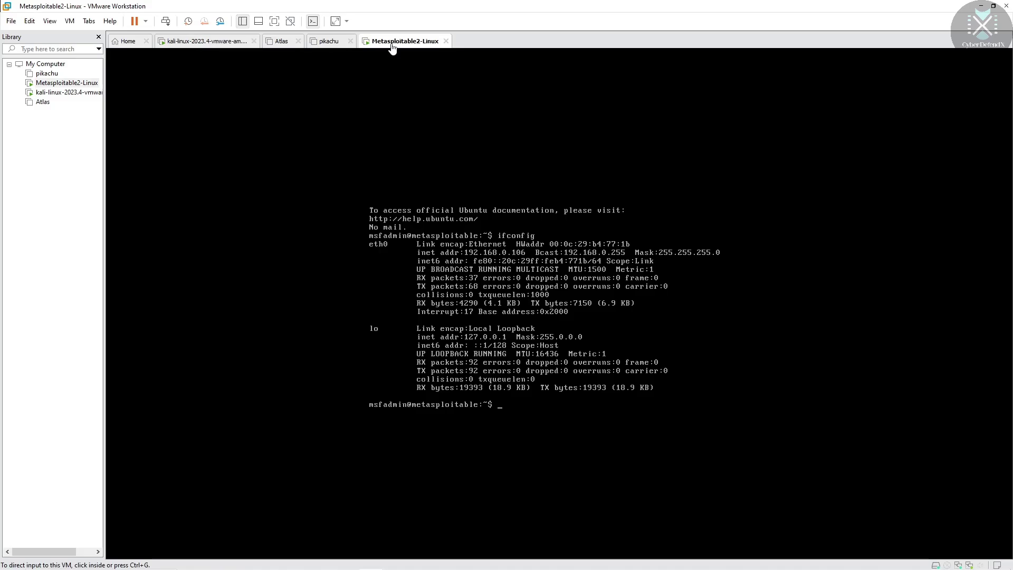
left_click(196, 42)
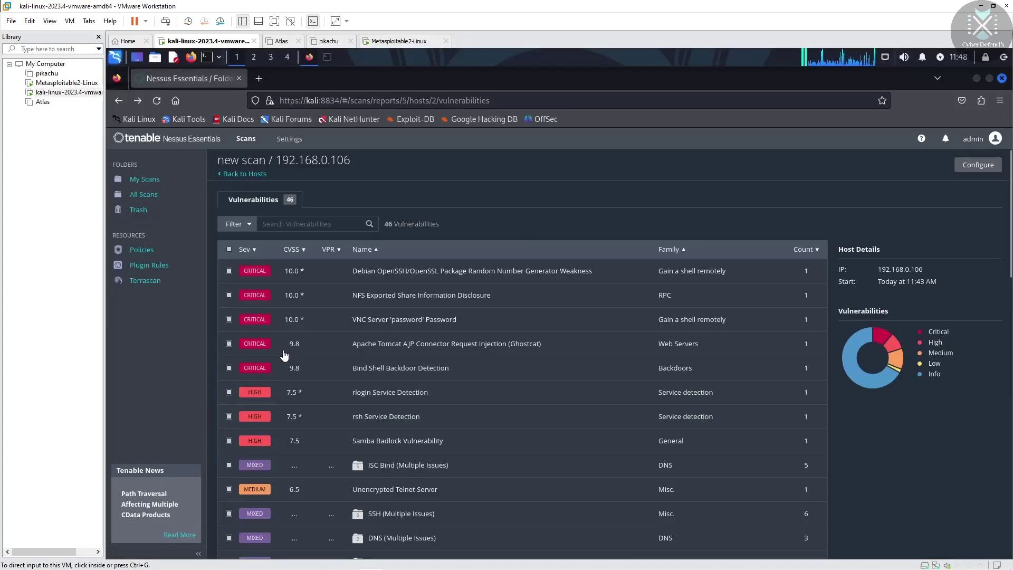
left_click(319, 324)
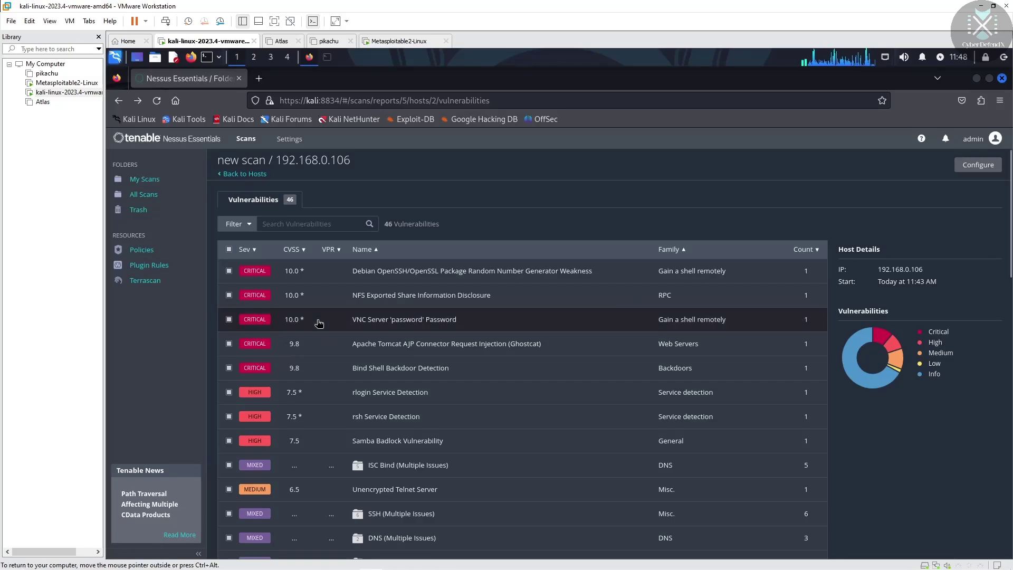
left_click(255, 319)
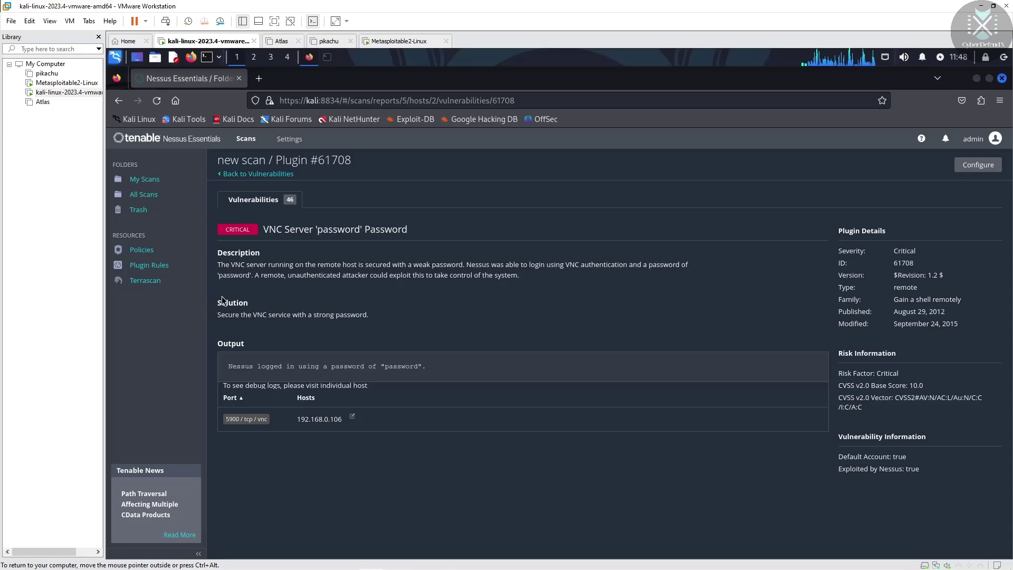
left_click_drag(219, 297, 397, 321)
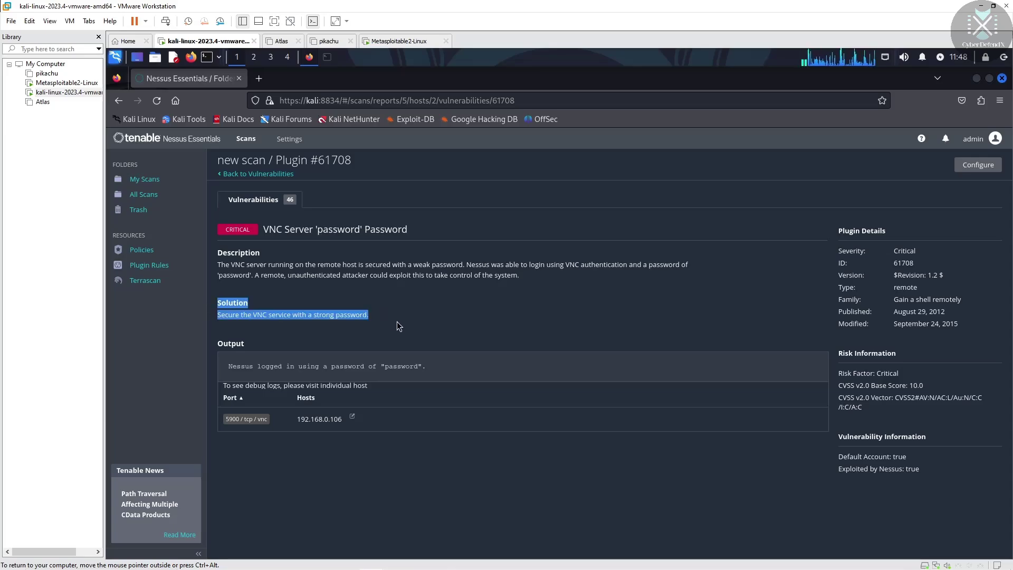
left_click(396, 321)
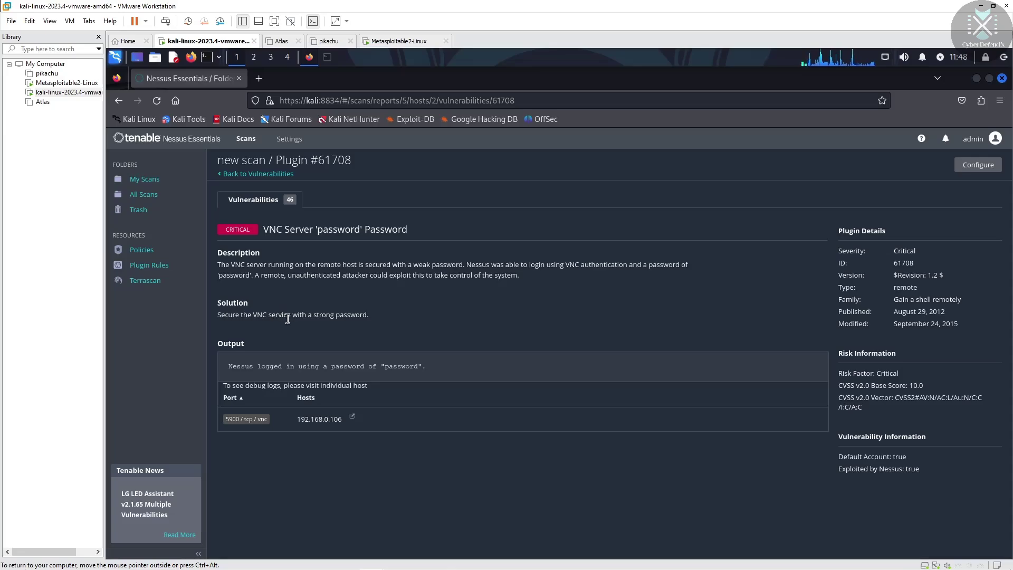
left_click_drag(372, 313, 276, 315)
left_click_drag(385, 367, 418, 367)
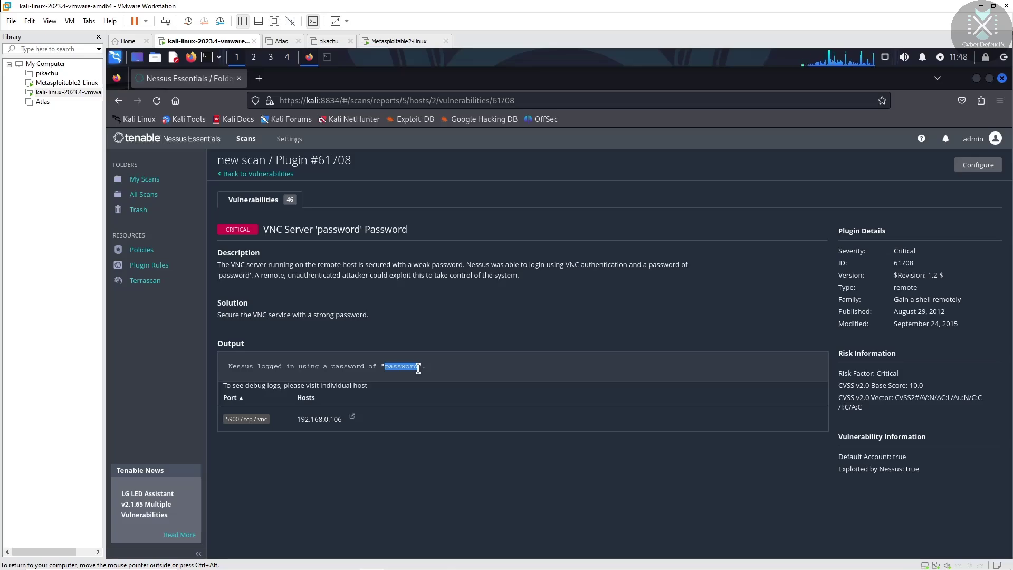
Revisit the NFS finding and expand its full listing of mountable NFS shares
left_click(289, 174)
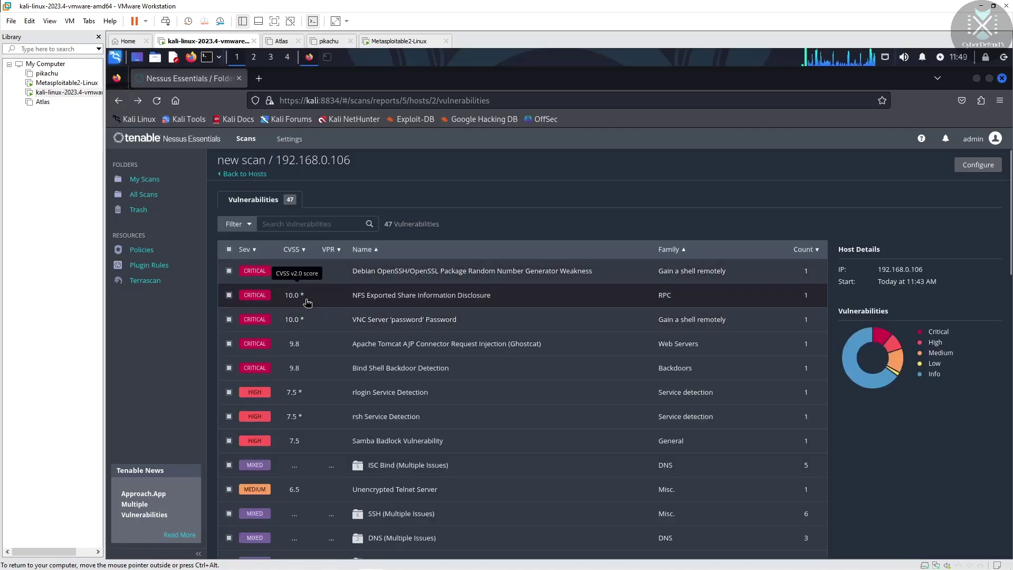
left_click(306, 300)
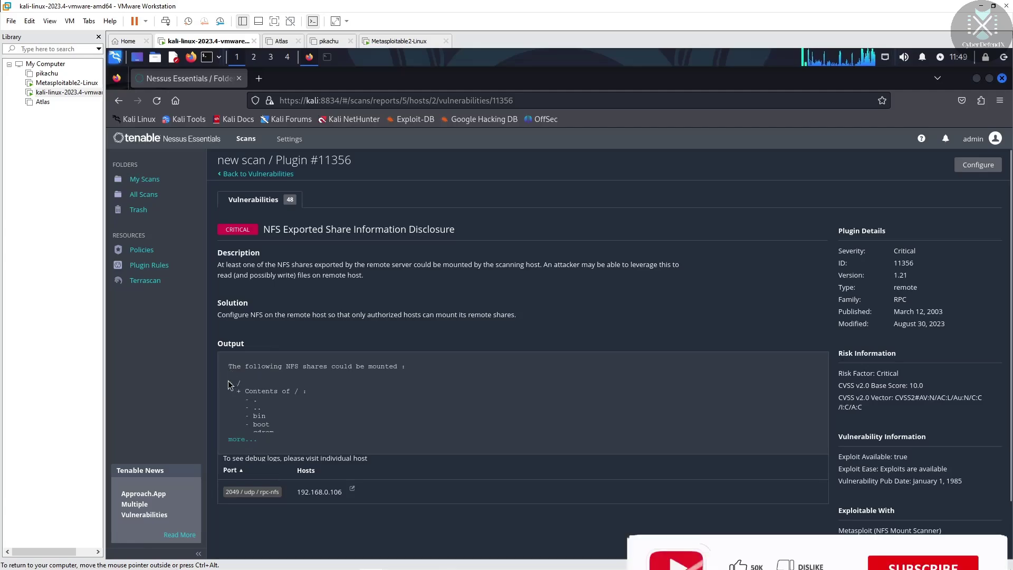
left_click_drag(230, 385, 312, 438)
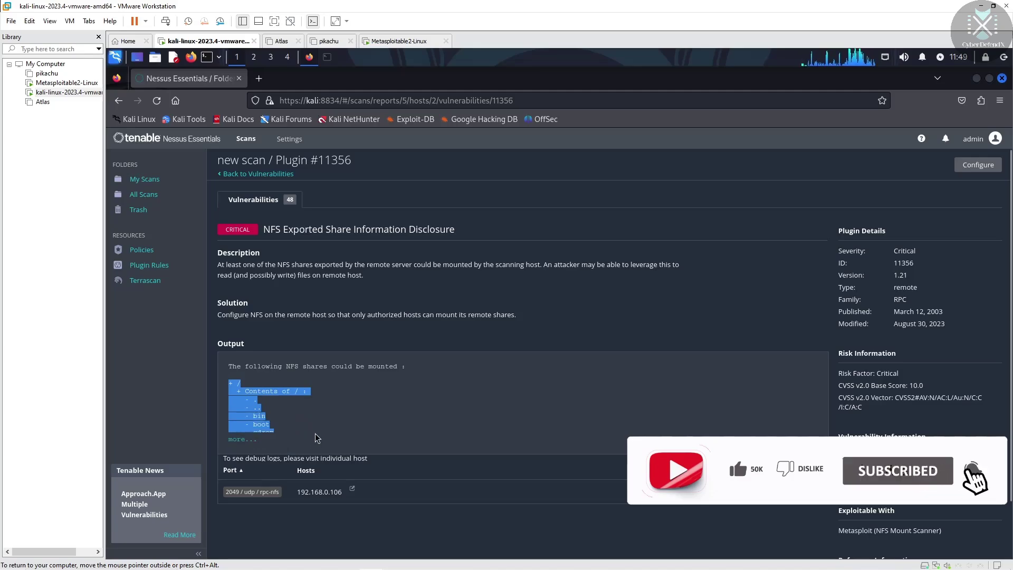
left_click(239, 439)
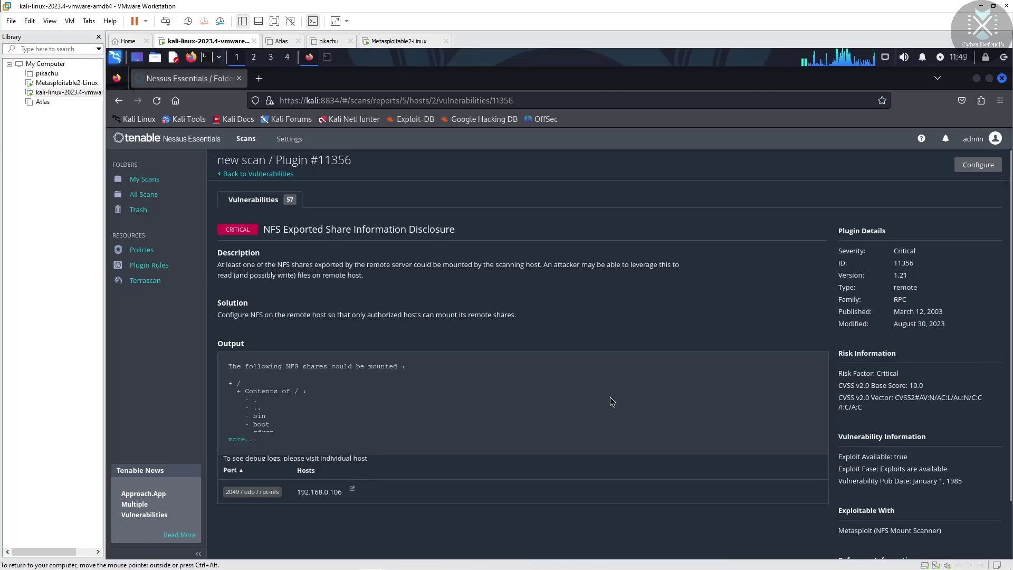
left_click(118, 100)
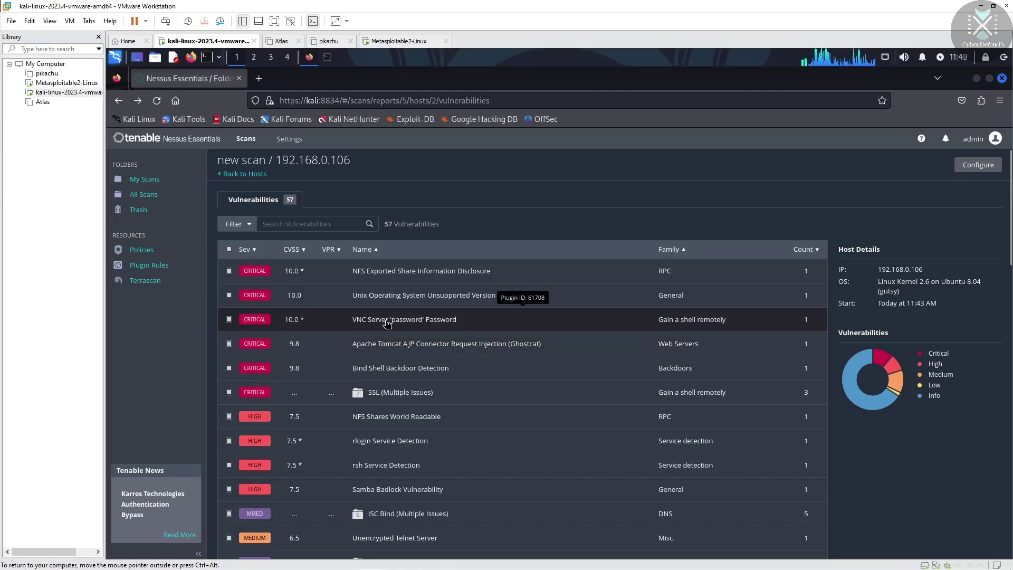
Reopen the VNC Server 'password' Password finding, Plugin #61708, for port 5900
left_click(406, 325)
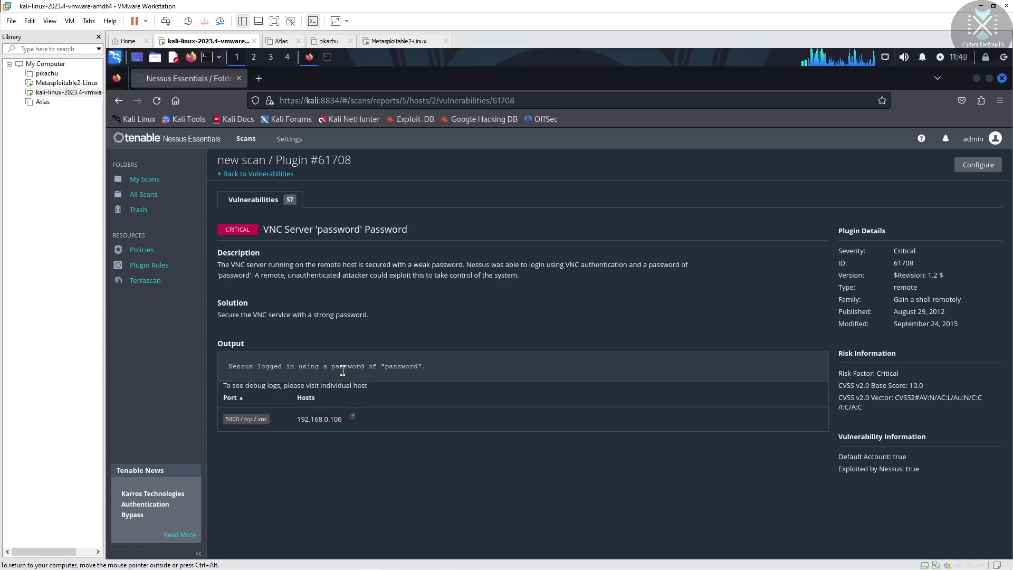
left_click(118, 100)
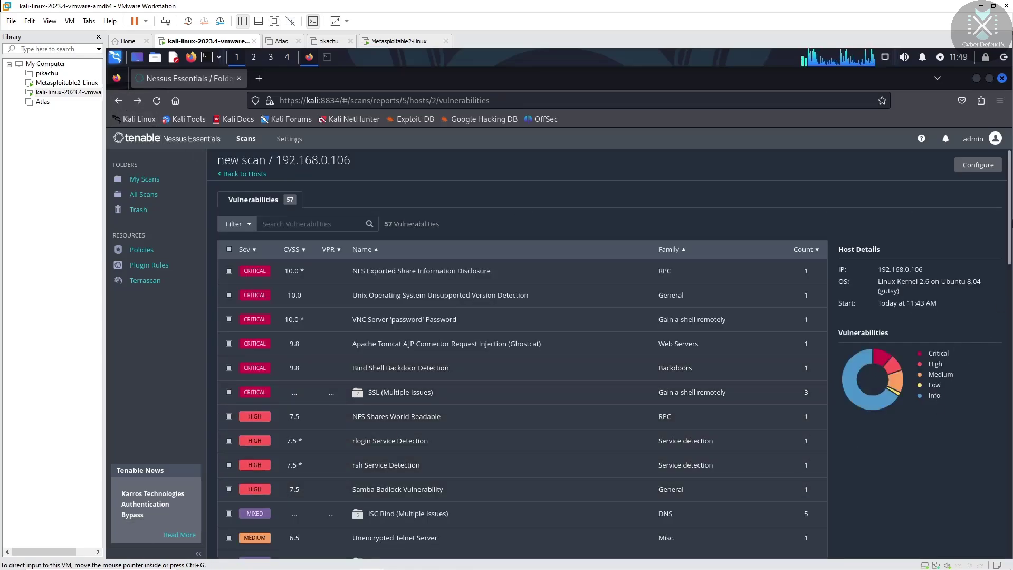
left_click_drag(1009, 205, 1010, 180)
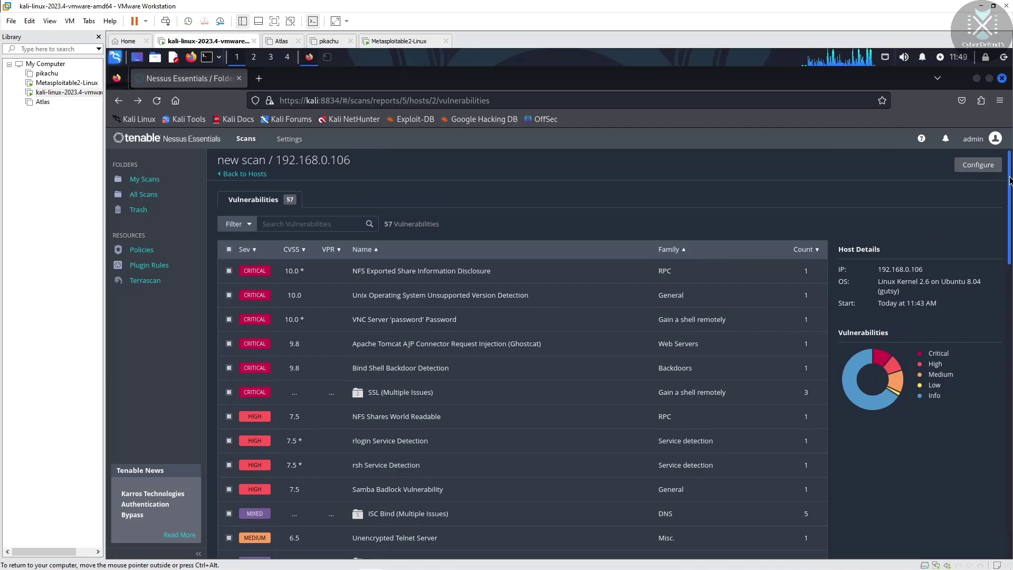
scroll(990, 282, "down", 3)
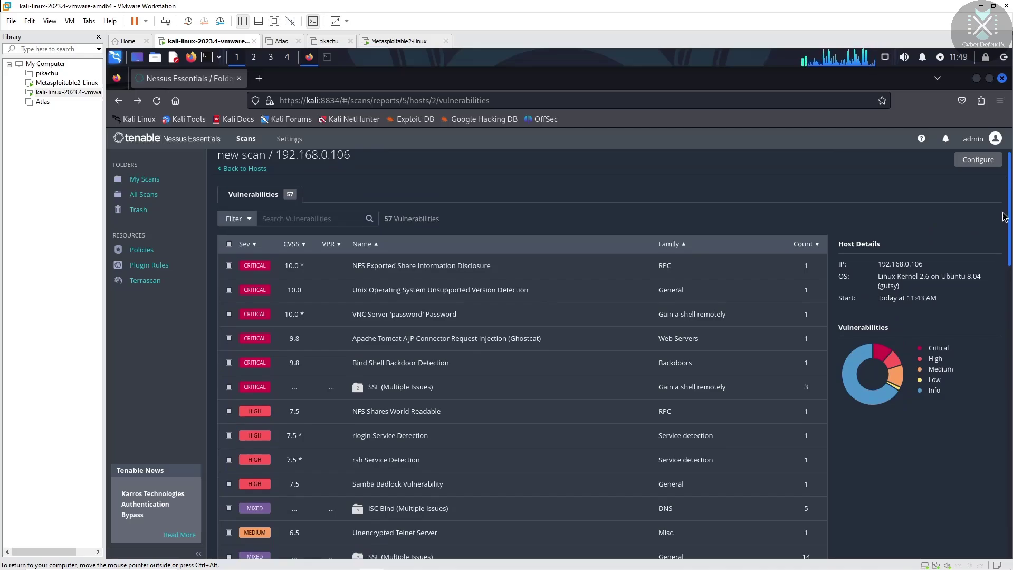
scroll(989, 290, "down", 3)
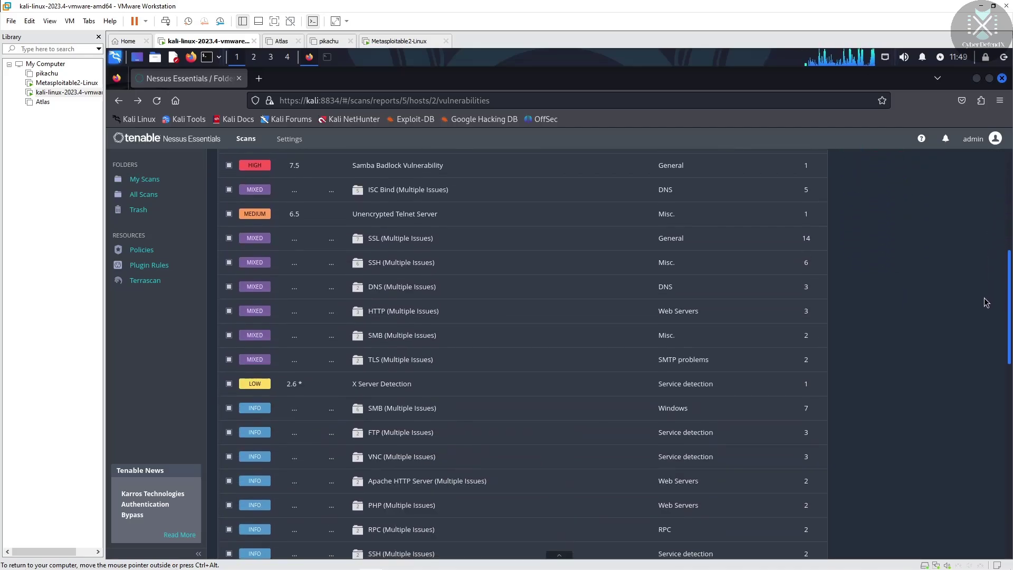
scroll(990, 285, "up", 6)
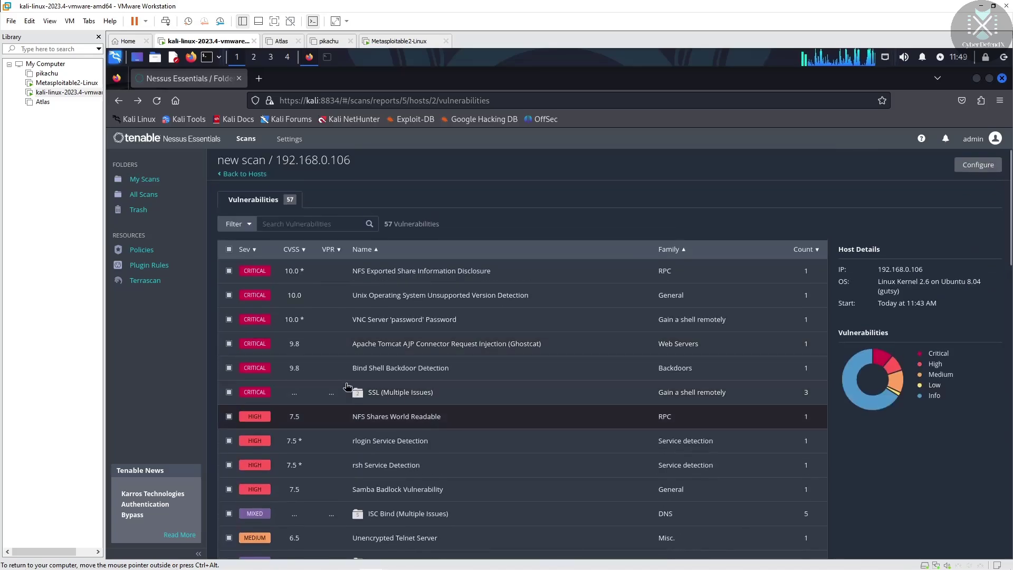
left_click(257, 380)
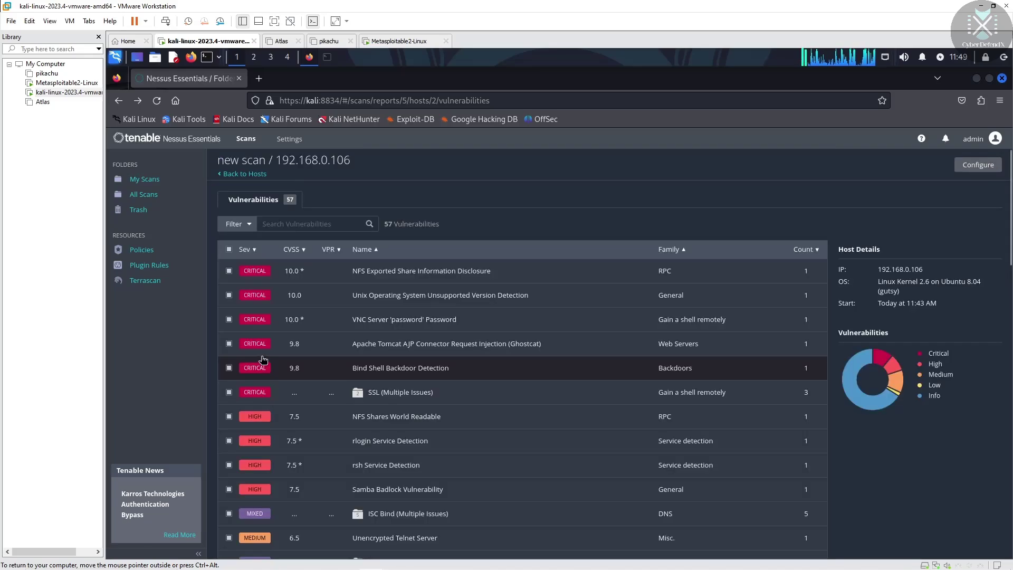
left_click(380, 323)
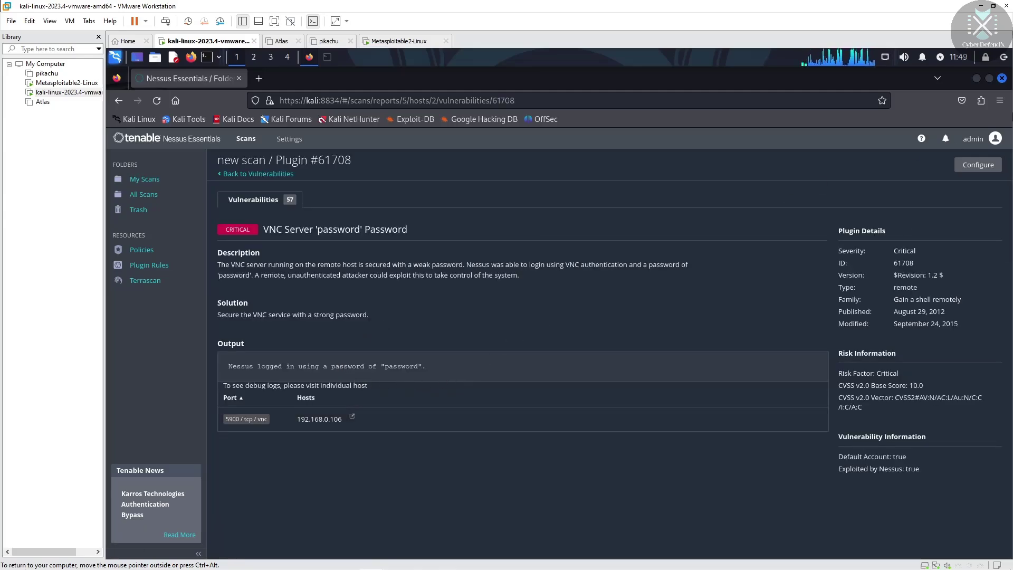
Run 'vncviewer 192.168.0.106' in the root terminal to reach the VNC password prompt
left_click(327, 57)
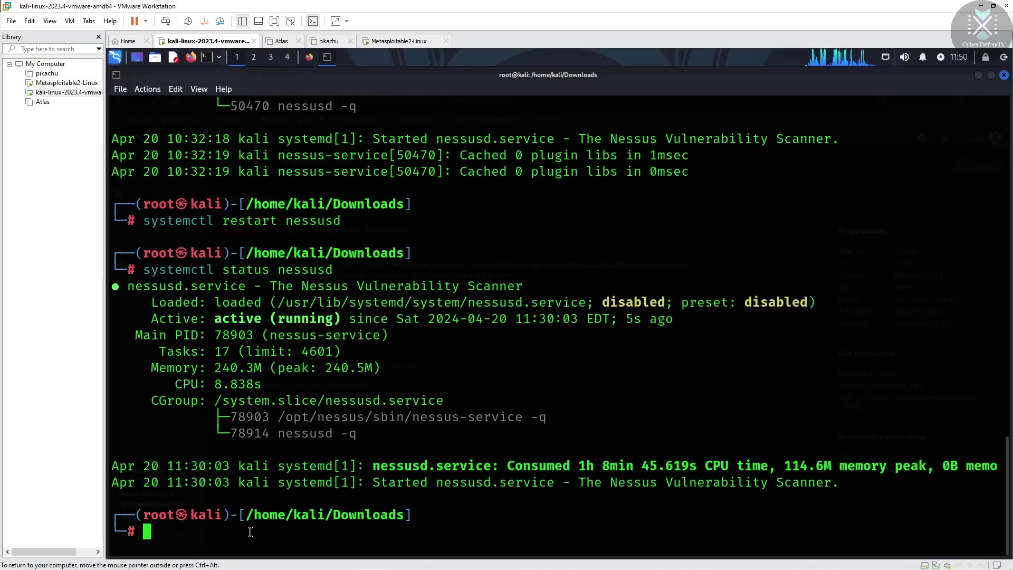
type("vn")
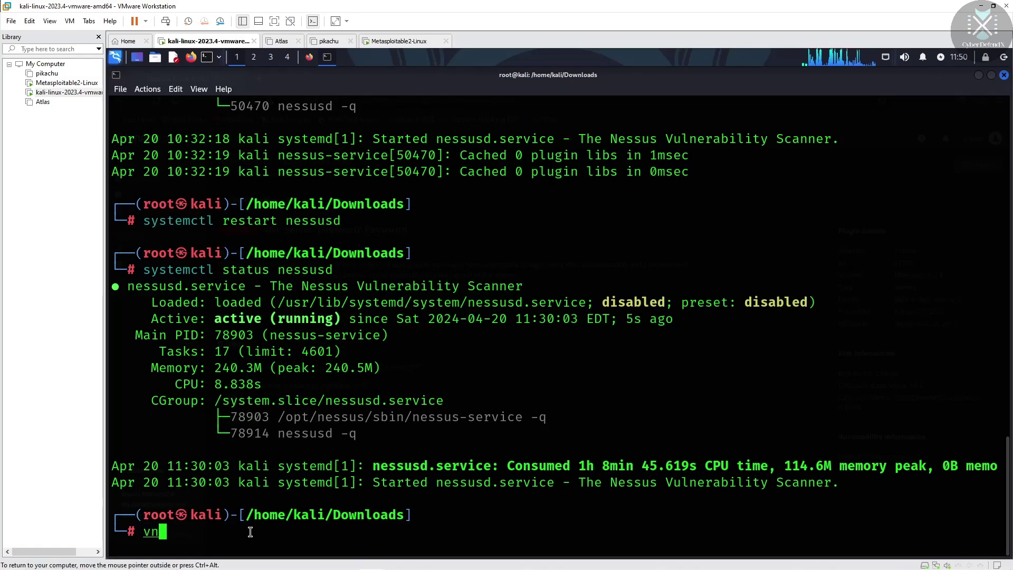
type("c")
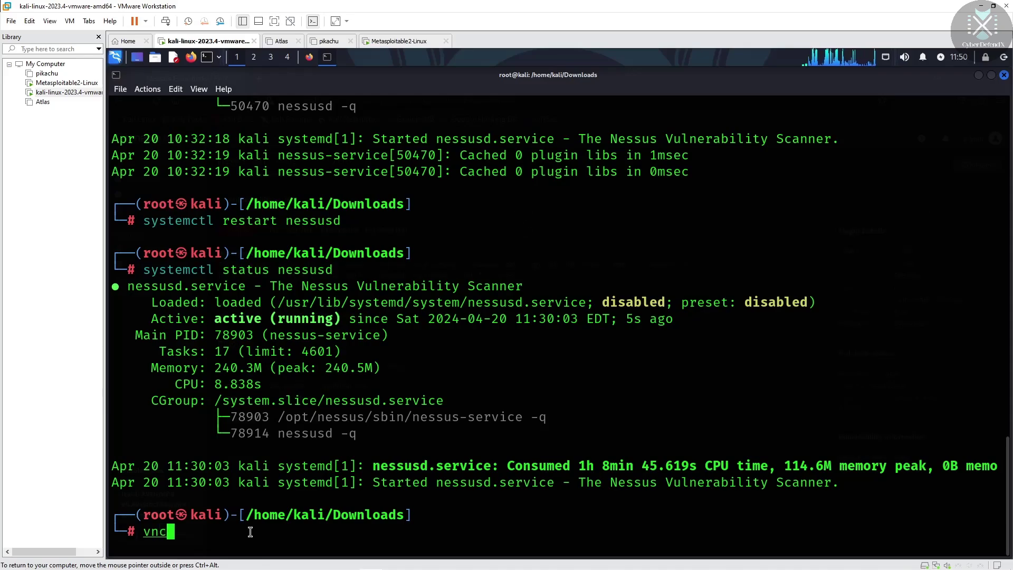
type("vi")
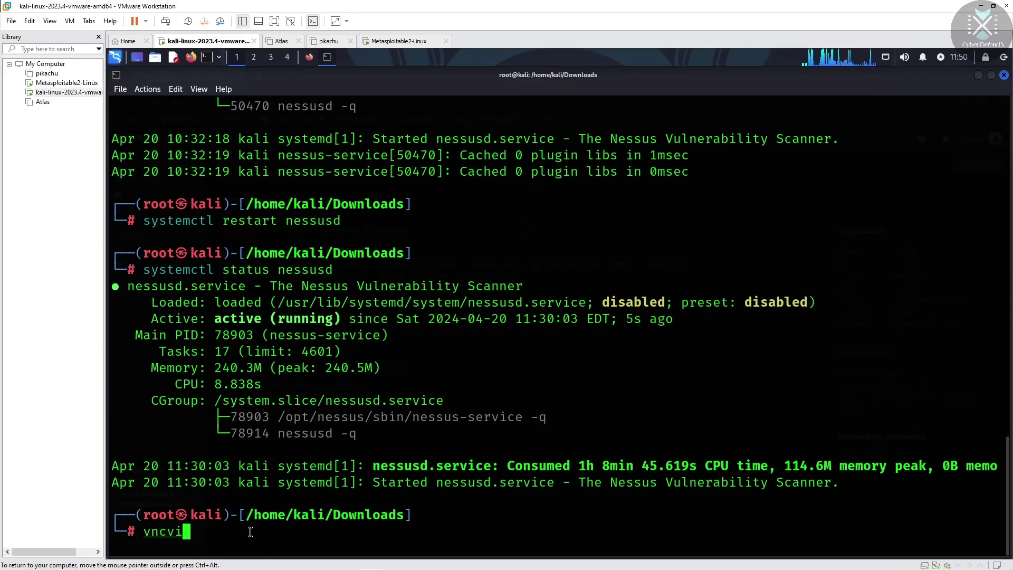
type("ew")
type("er")
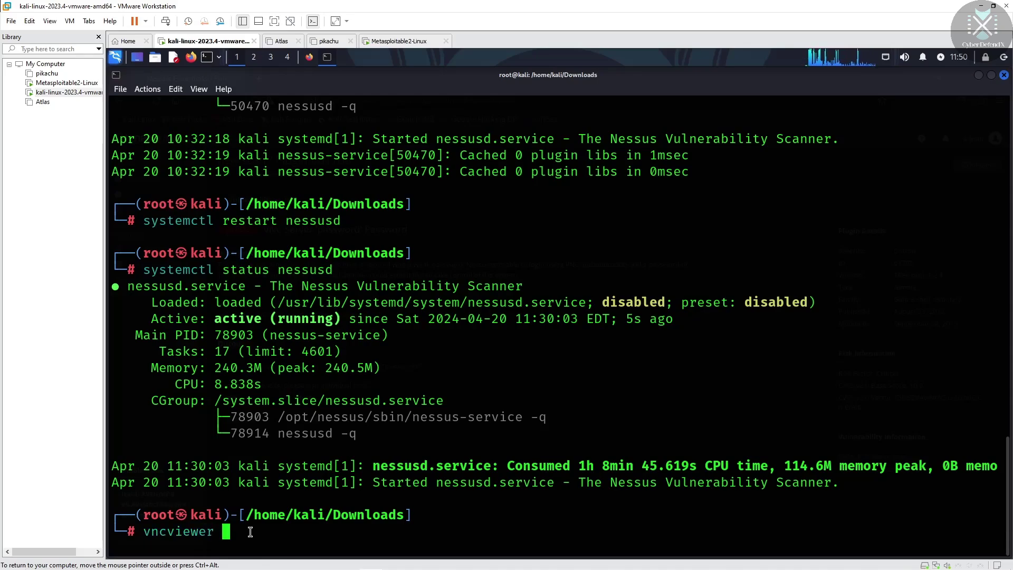
left_click(393, 41)
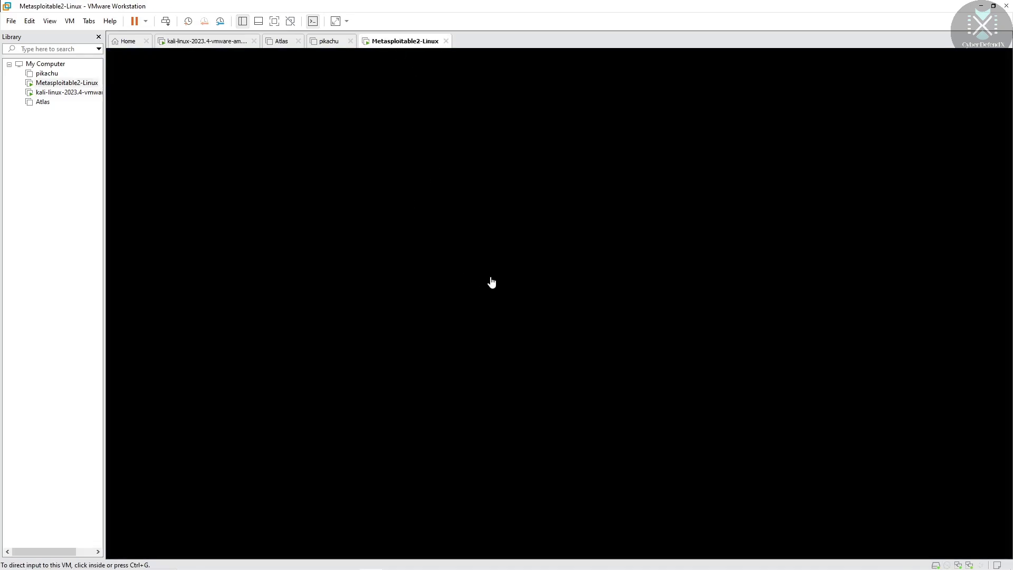
left_click(184, 44)
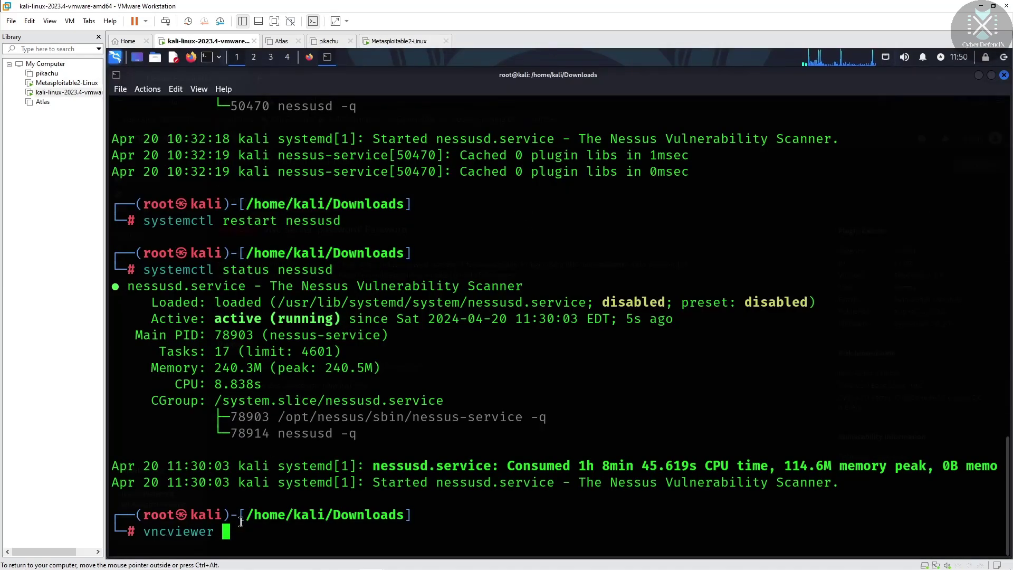
type("192.1683.")
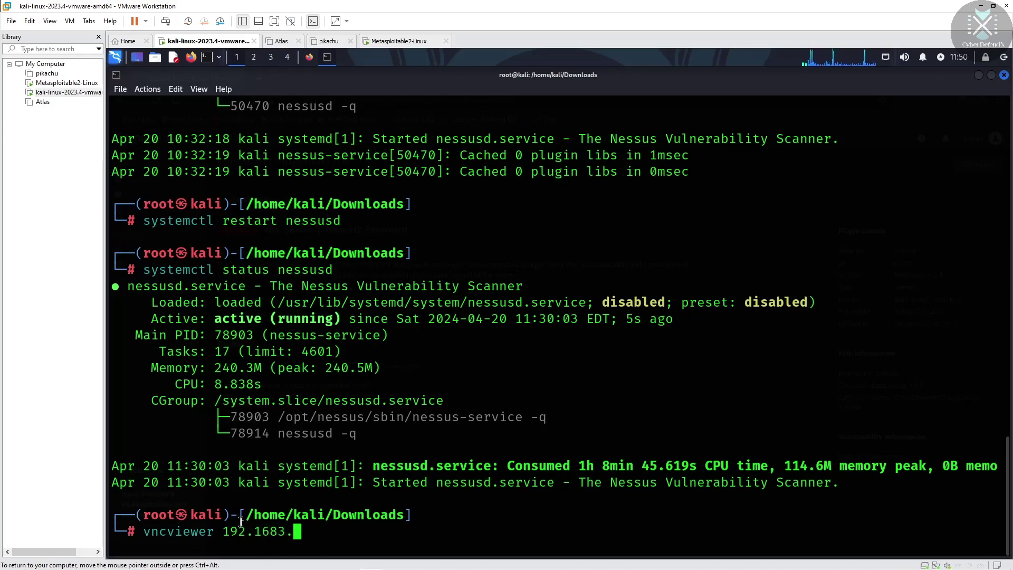
key("BackSpace")
key("BackSpace")
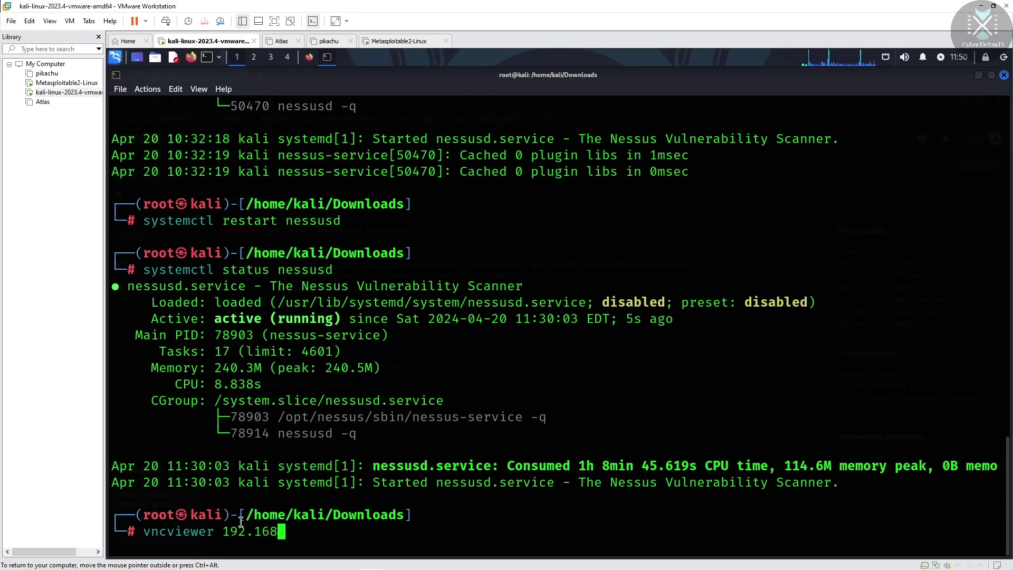
type(".0.106")
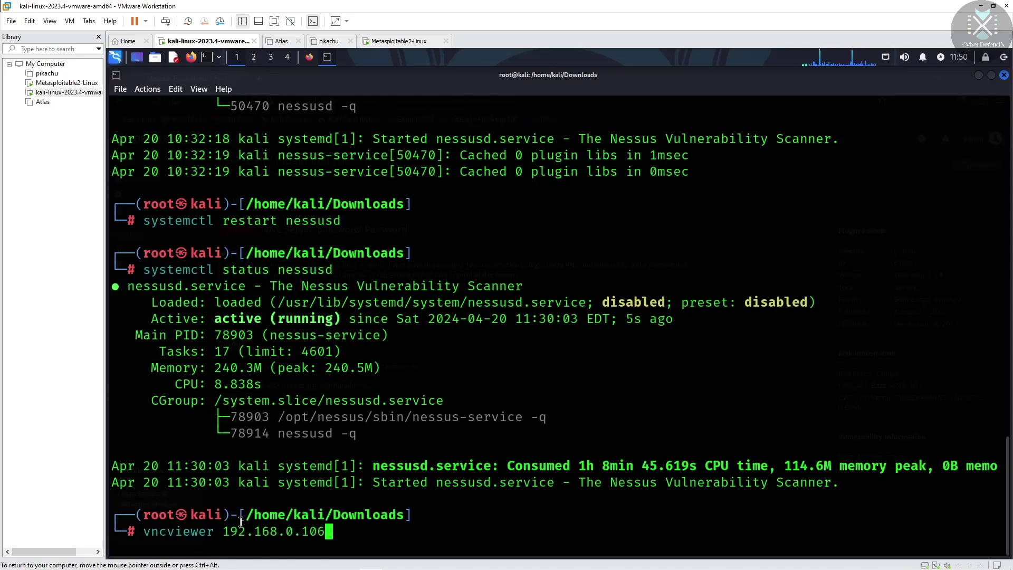
key("Return")
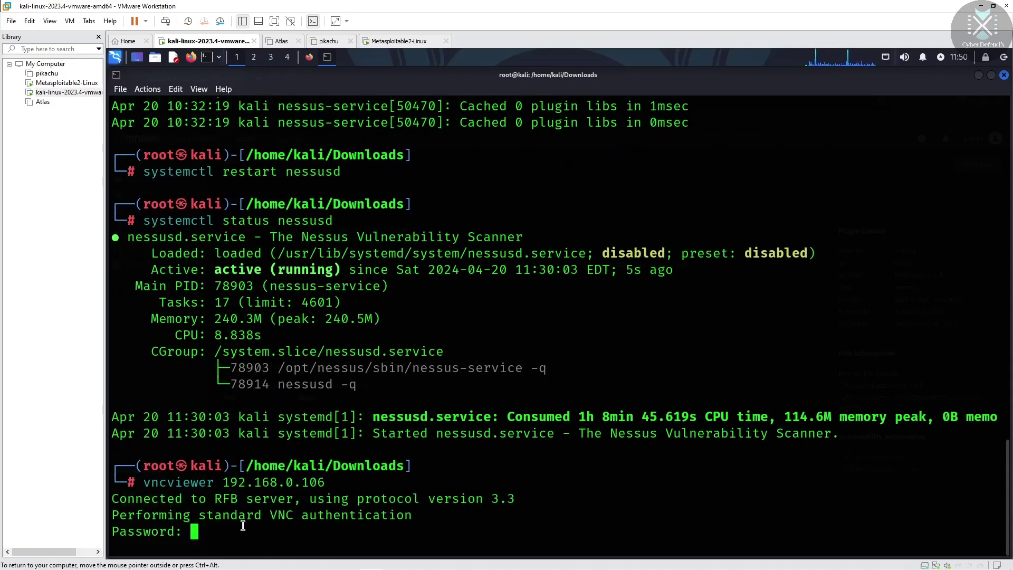
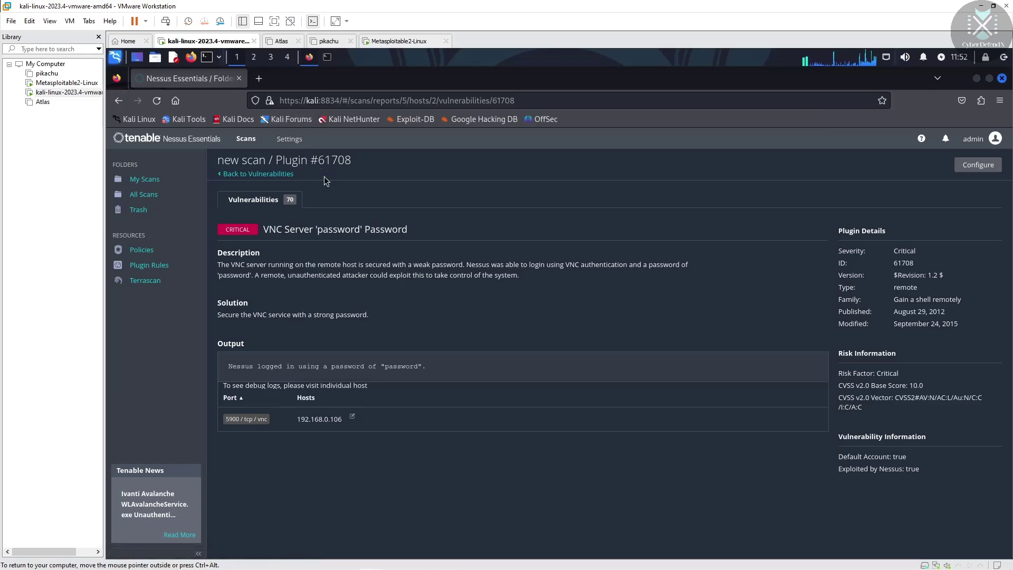
Return to host 192.168.0.106's list of 71 vulnerabilities, checking the severity chart and scrolling the list
left_click(221, 175)
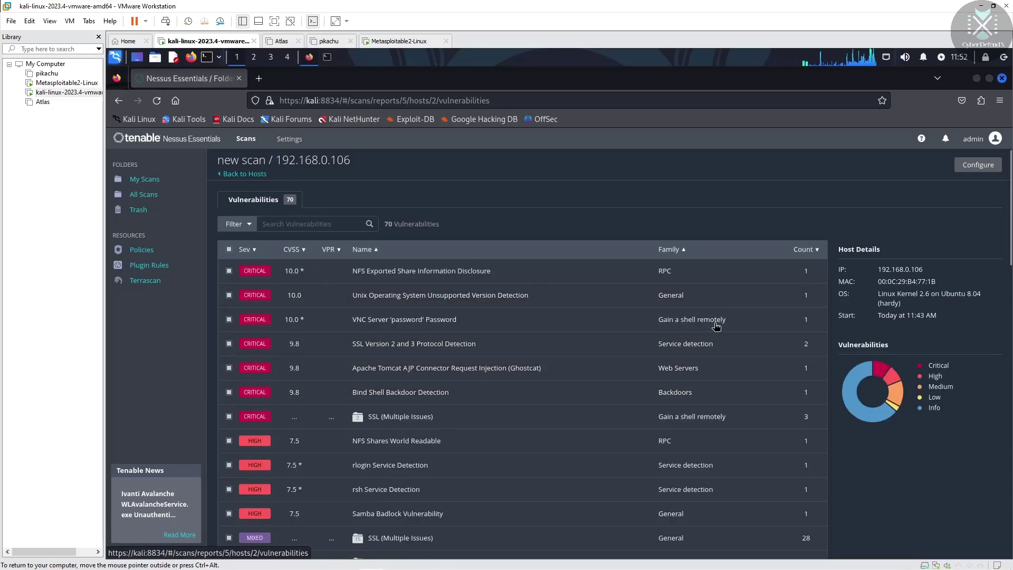
mouse_move(854, 384)
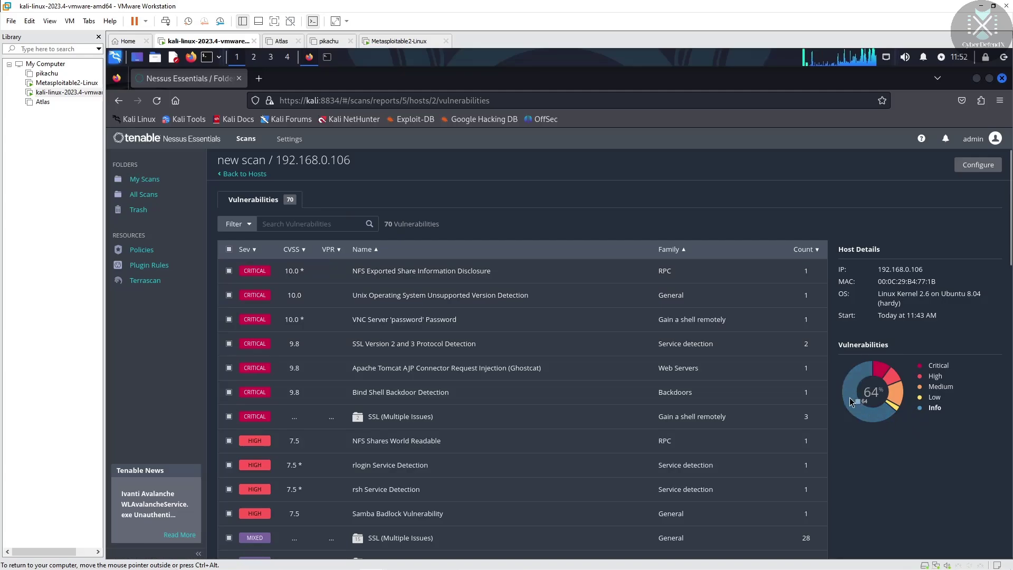
mouse_move(895, 404)
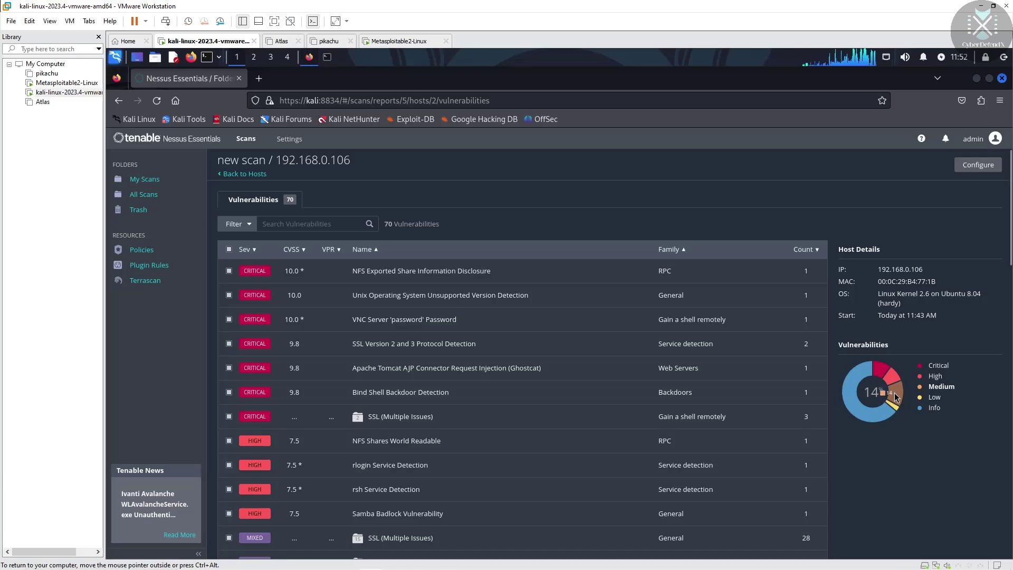
mouse_move(880, 374)
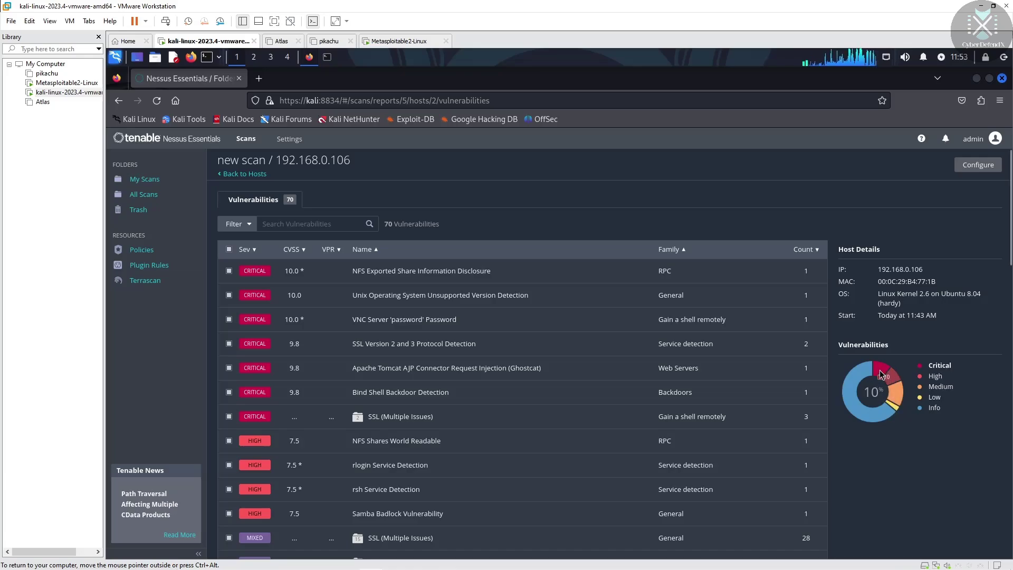
left_click(879, 372)
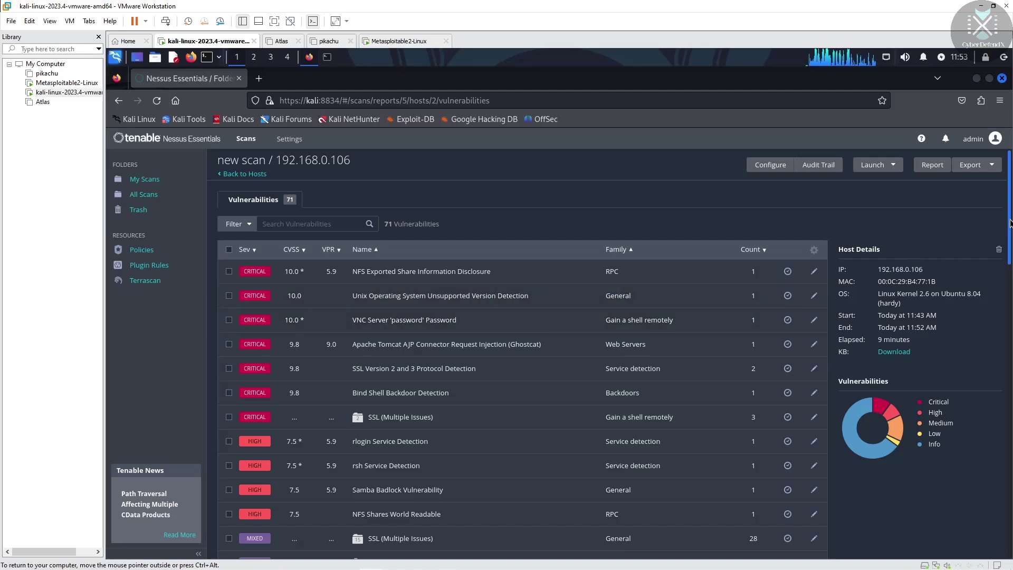
left_click_drag(1010, 211, 1002, 185)
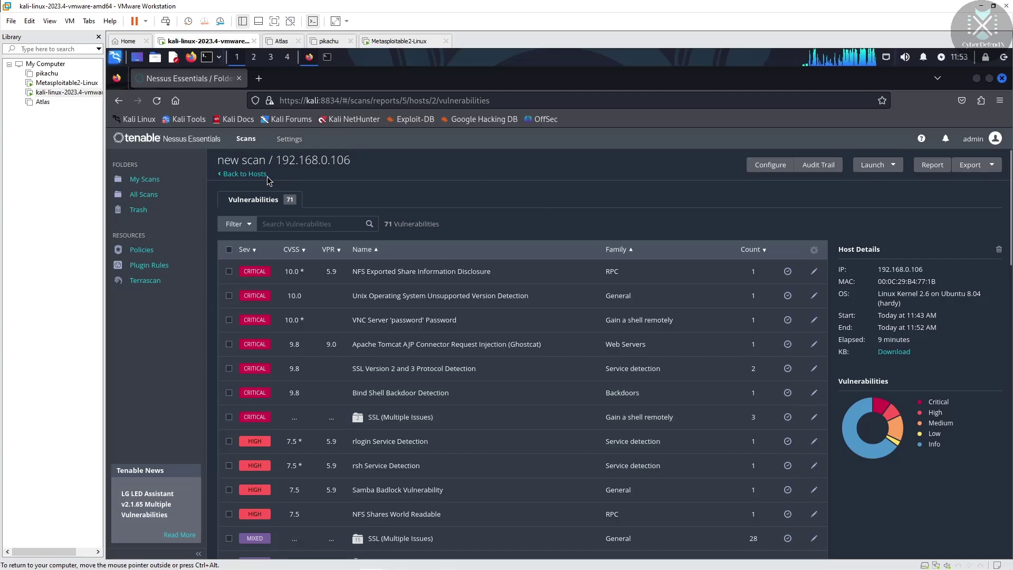
Review the scan details (CVSS v3.0 severity base, Local Scanner, 9 minutes elapsed), then return to My Scans
left_click(249, 175)
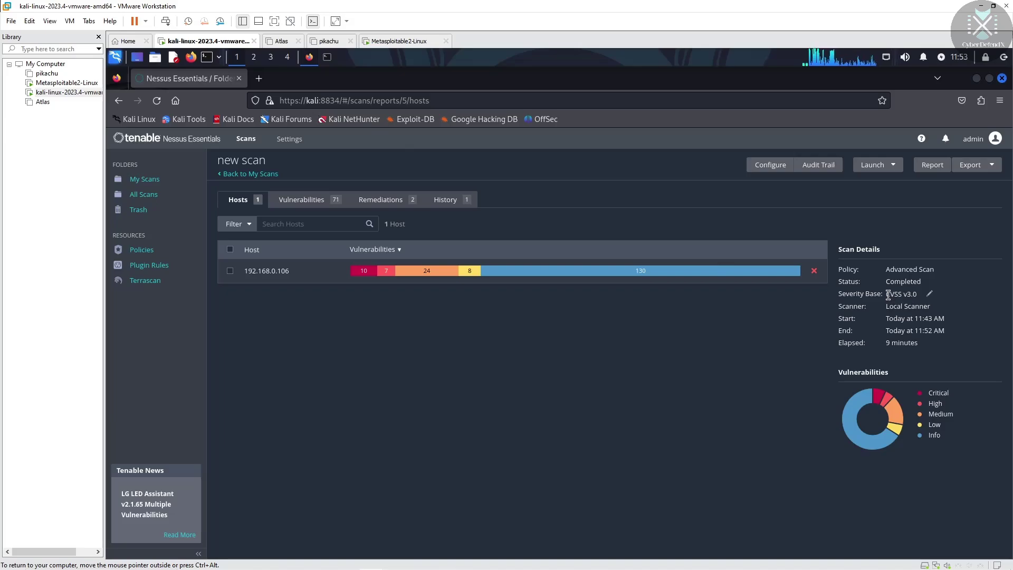
left_click_drag(891, 293, 922, 301)
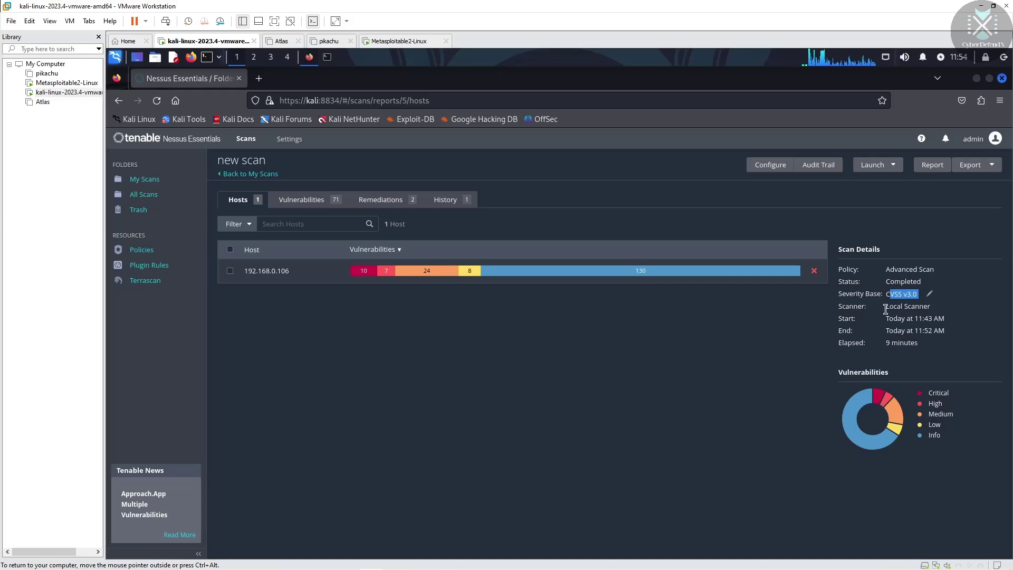
left_click_drag(886, 309, 943, 328)
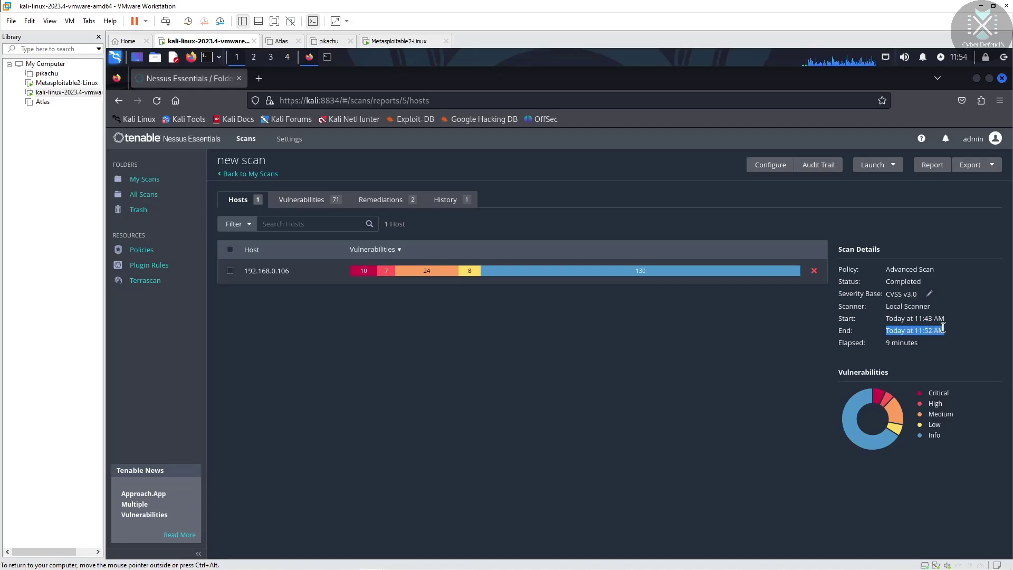
left_click_drag(885, 343, 918, 346)
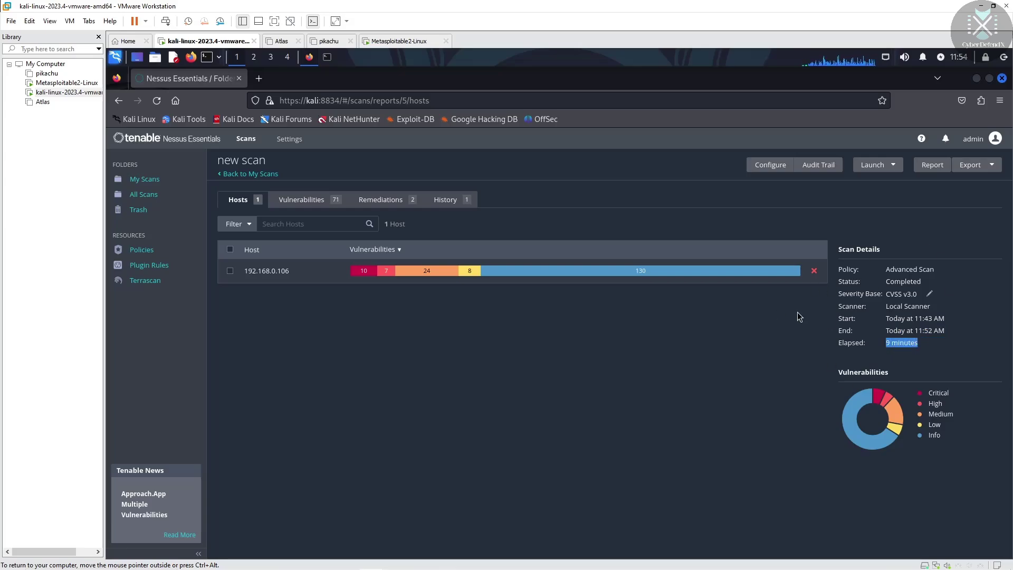
left_click(262, 175)
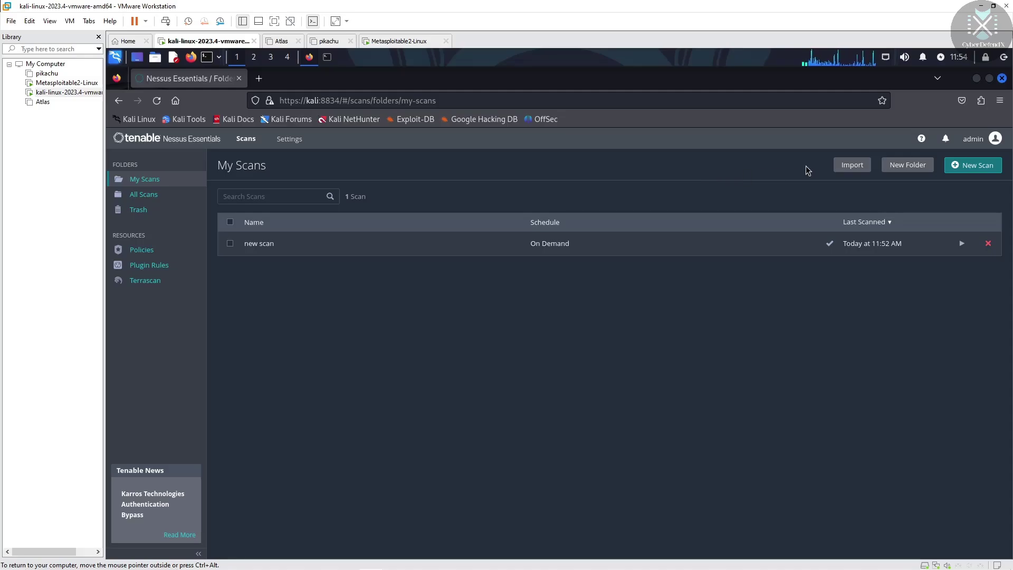
Enter 'systemctl stop nessusd' in the Kali root terminal
left_click(327, 56)
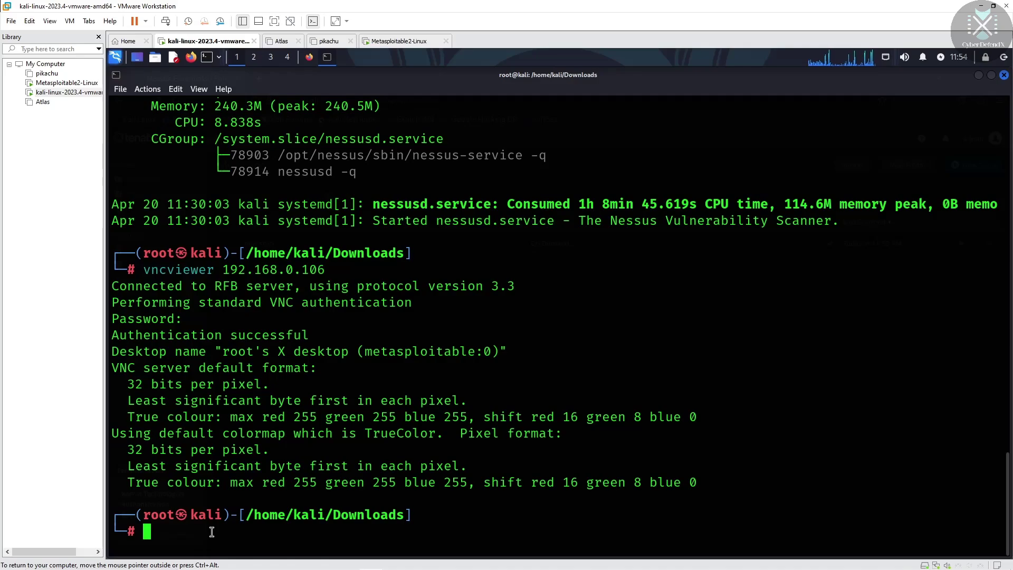
type("s")
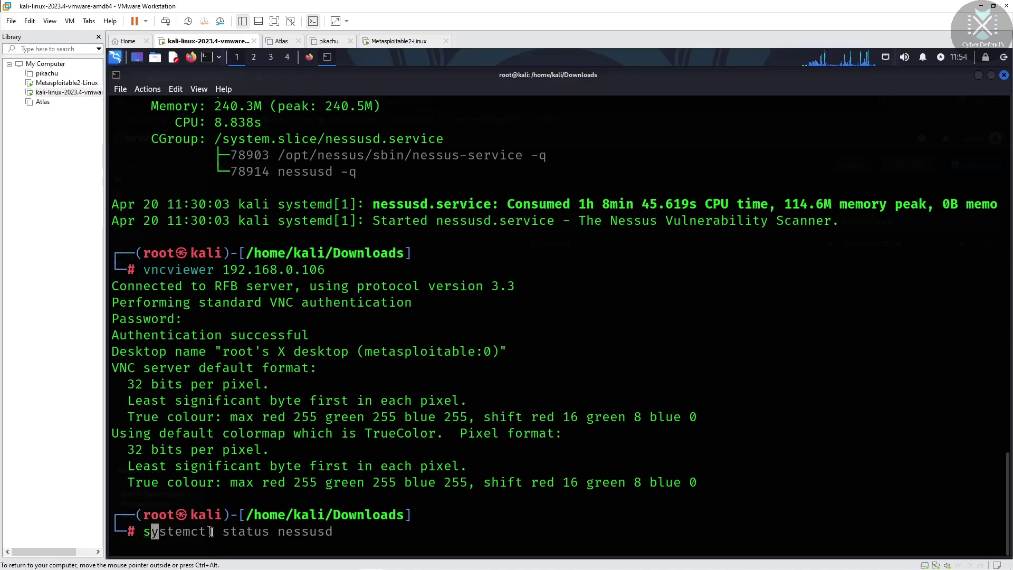
type("yste")
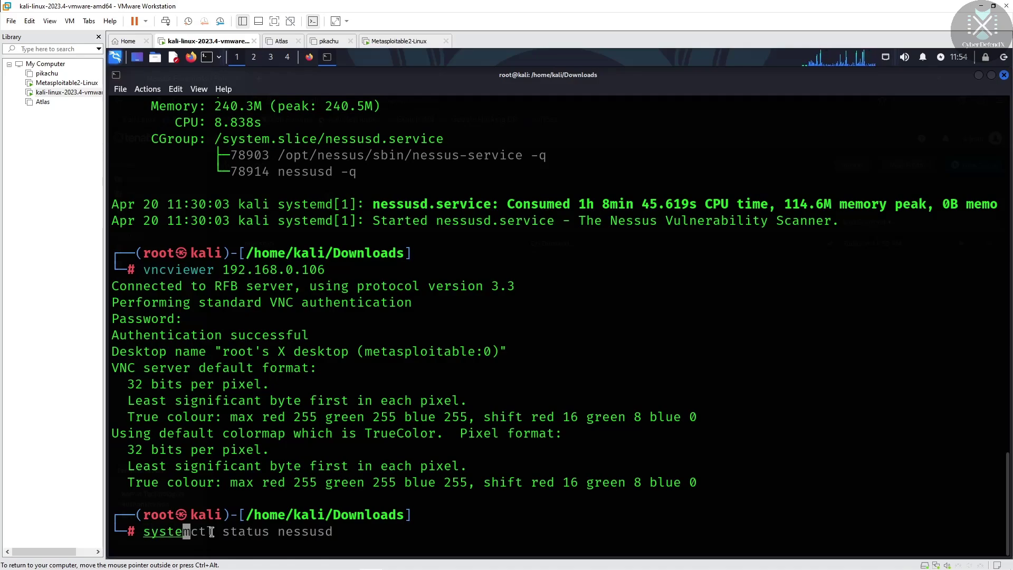
type("mctl")
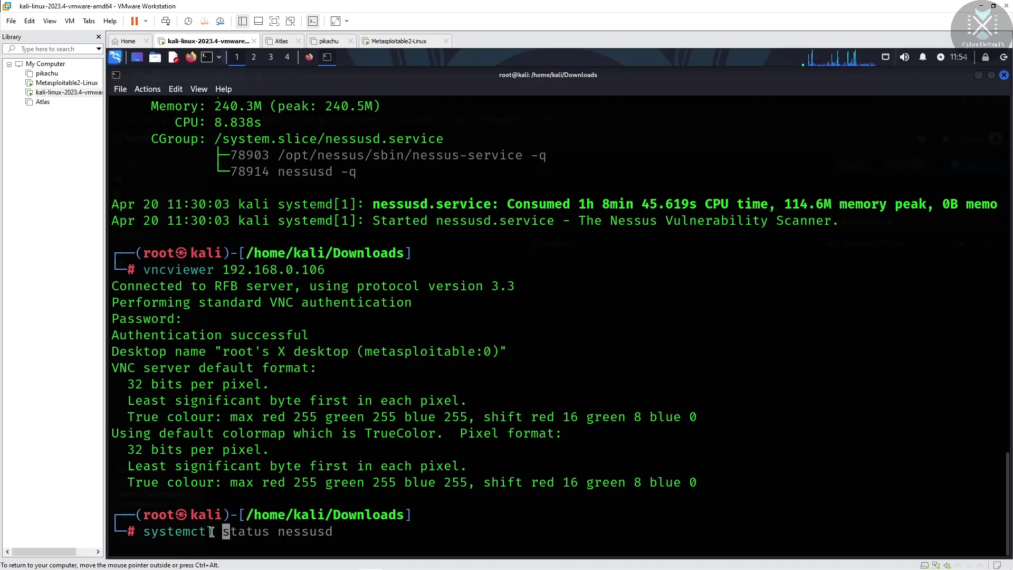
type(" s")
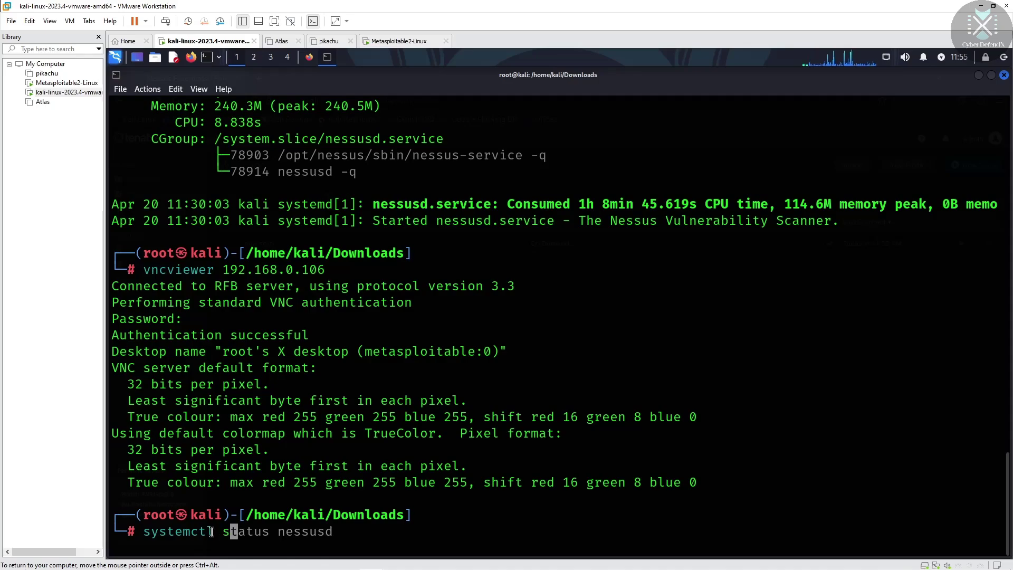
type("top n")
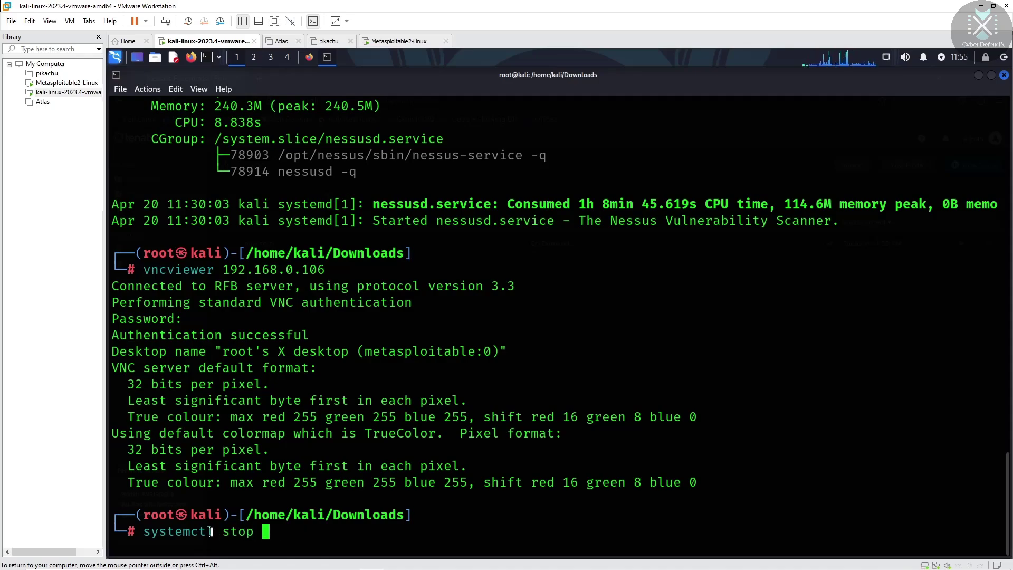
type("essusd")
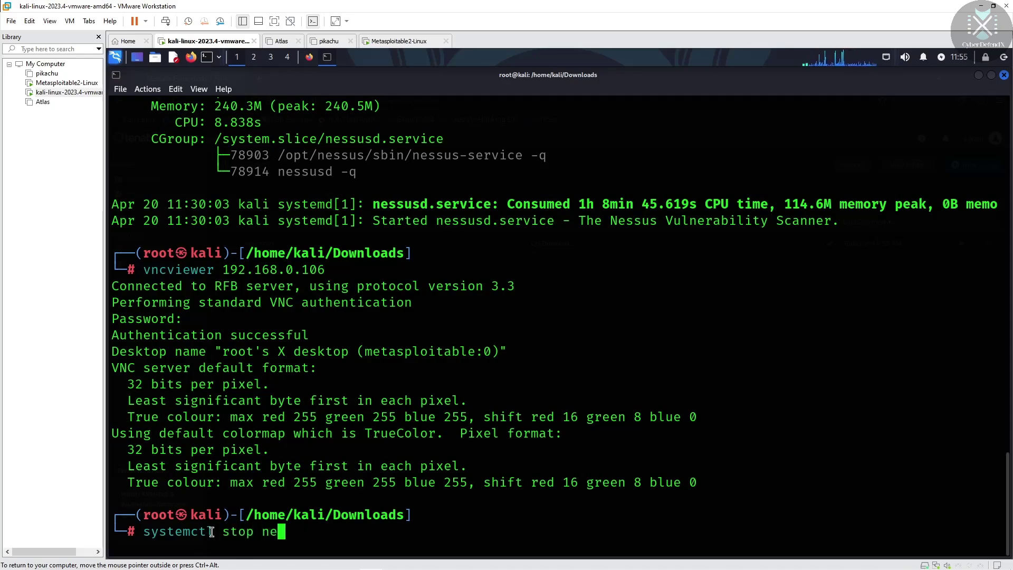
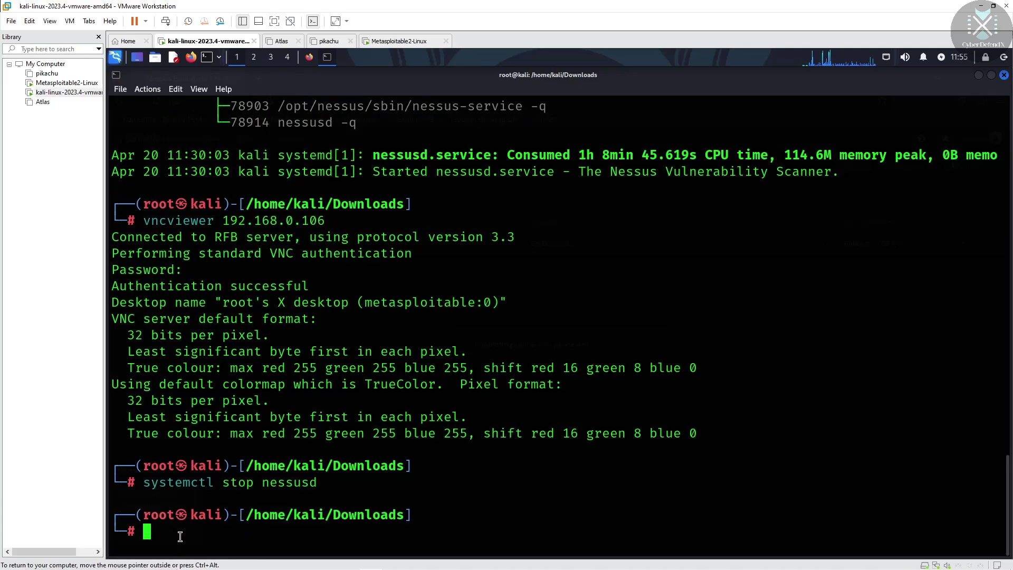
Clear the terminal and run 'systemctl status nessusd' to check that nessusd is inactive (dead)
key("ctrl+l")
type("syst")
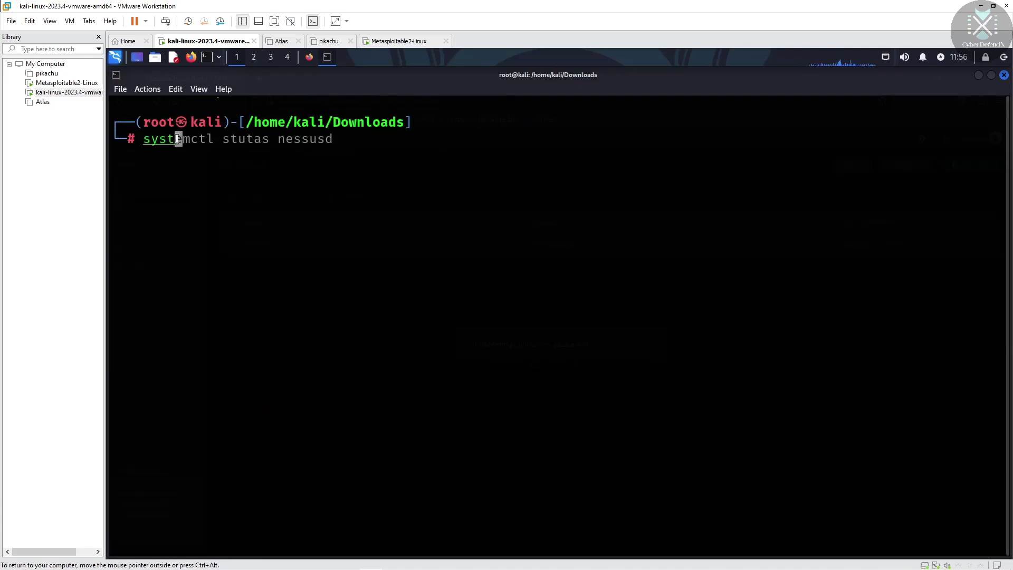
type("em")
key("Right")
key("Up")
key("Up")
key("Down")
key("Down")
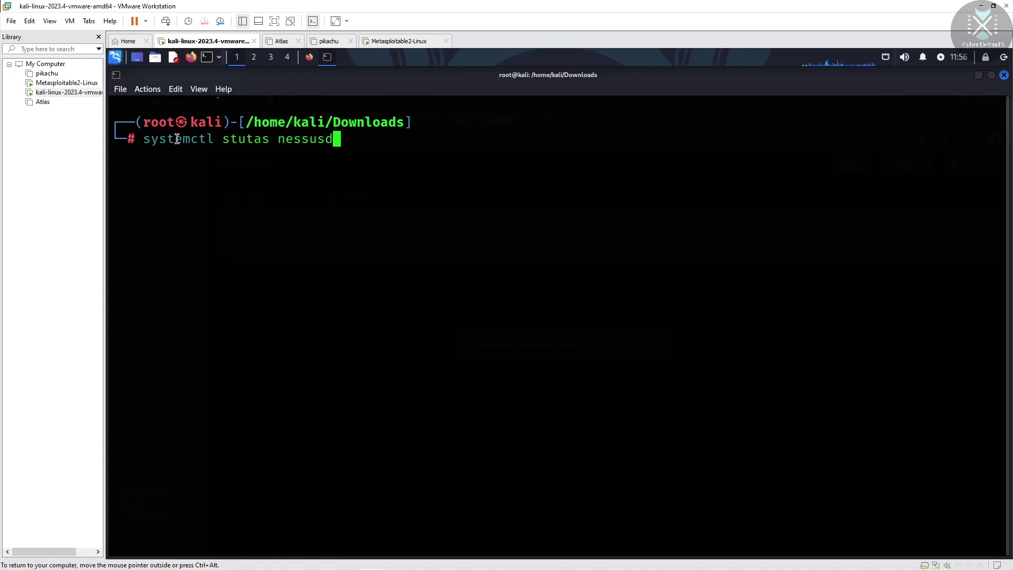
key("Up")
key("Up")
key("Up")
key("Return")
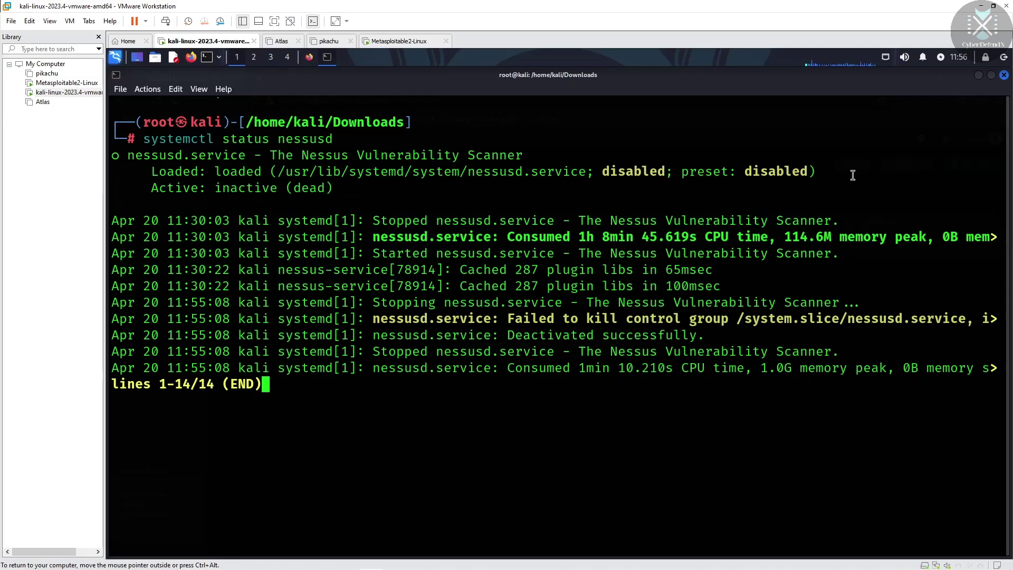
Leave the status output, reload kali:8834 in Firefox to confirm 'Unable to connect', then close Firefox
key("q")
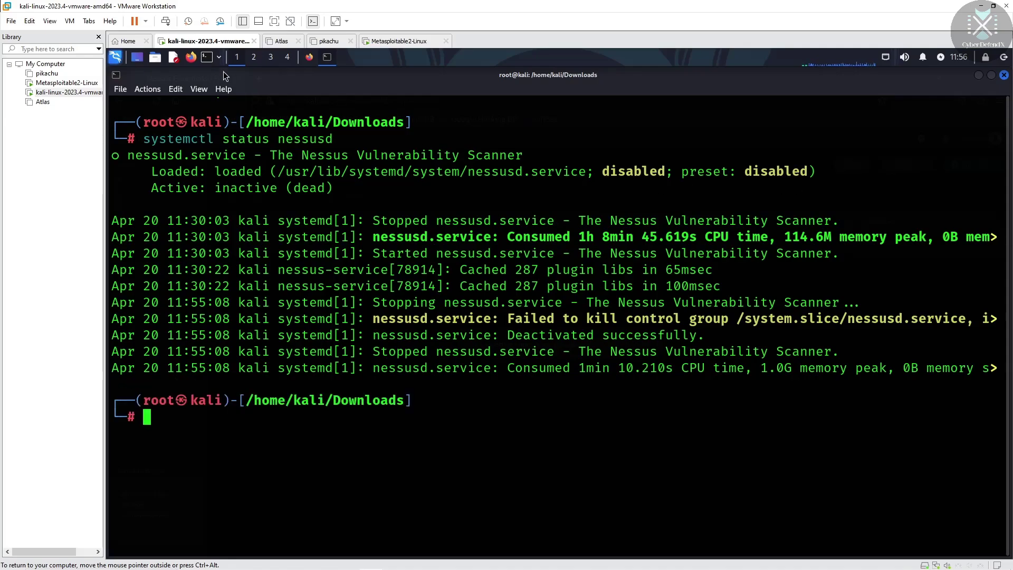
left_click(309, 57)
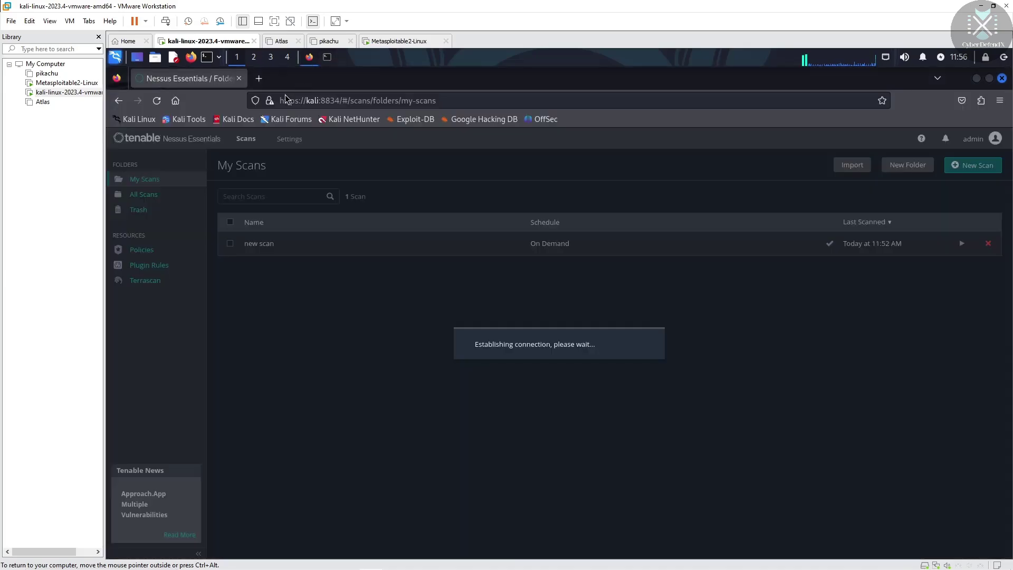
left_click(157, 102)
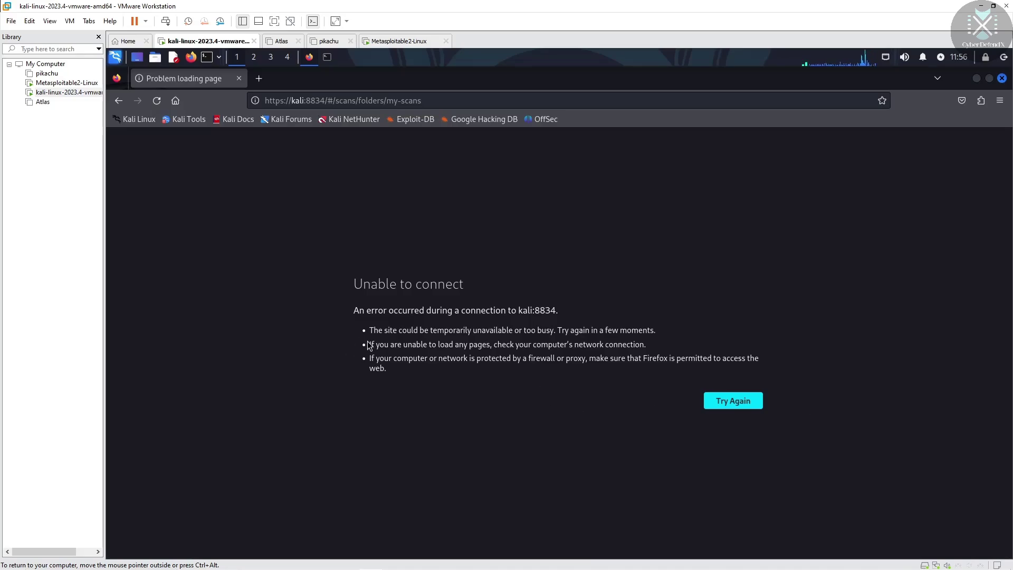
left_click_drag(518, 311, 546, 310)
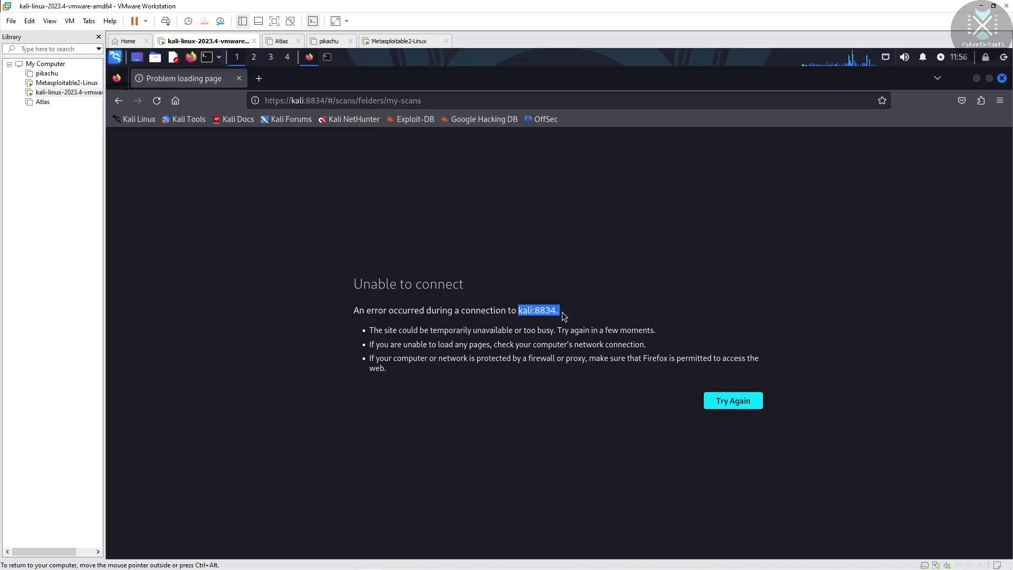
left_click(1003, 79)
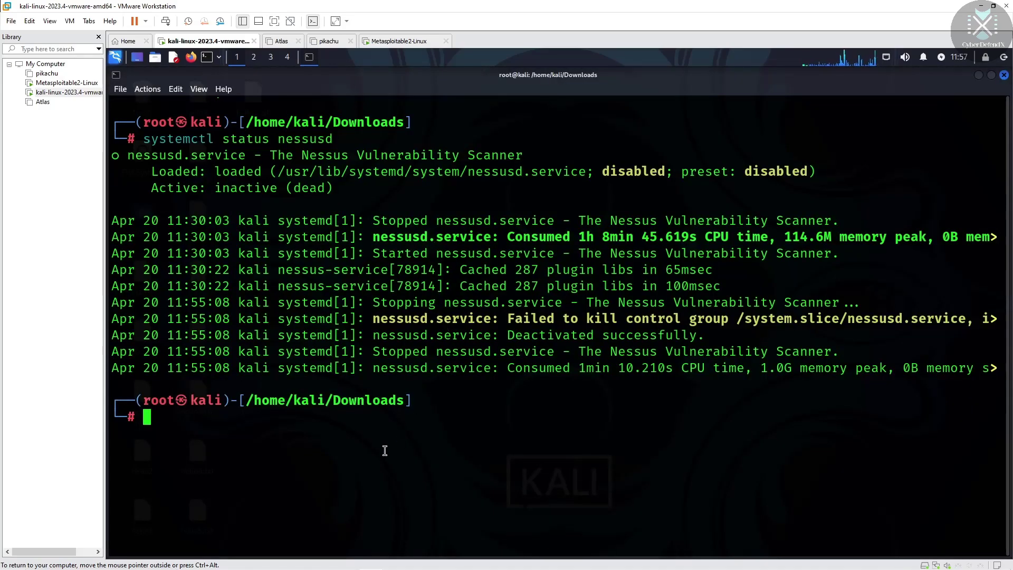